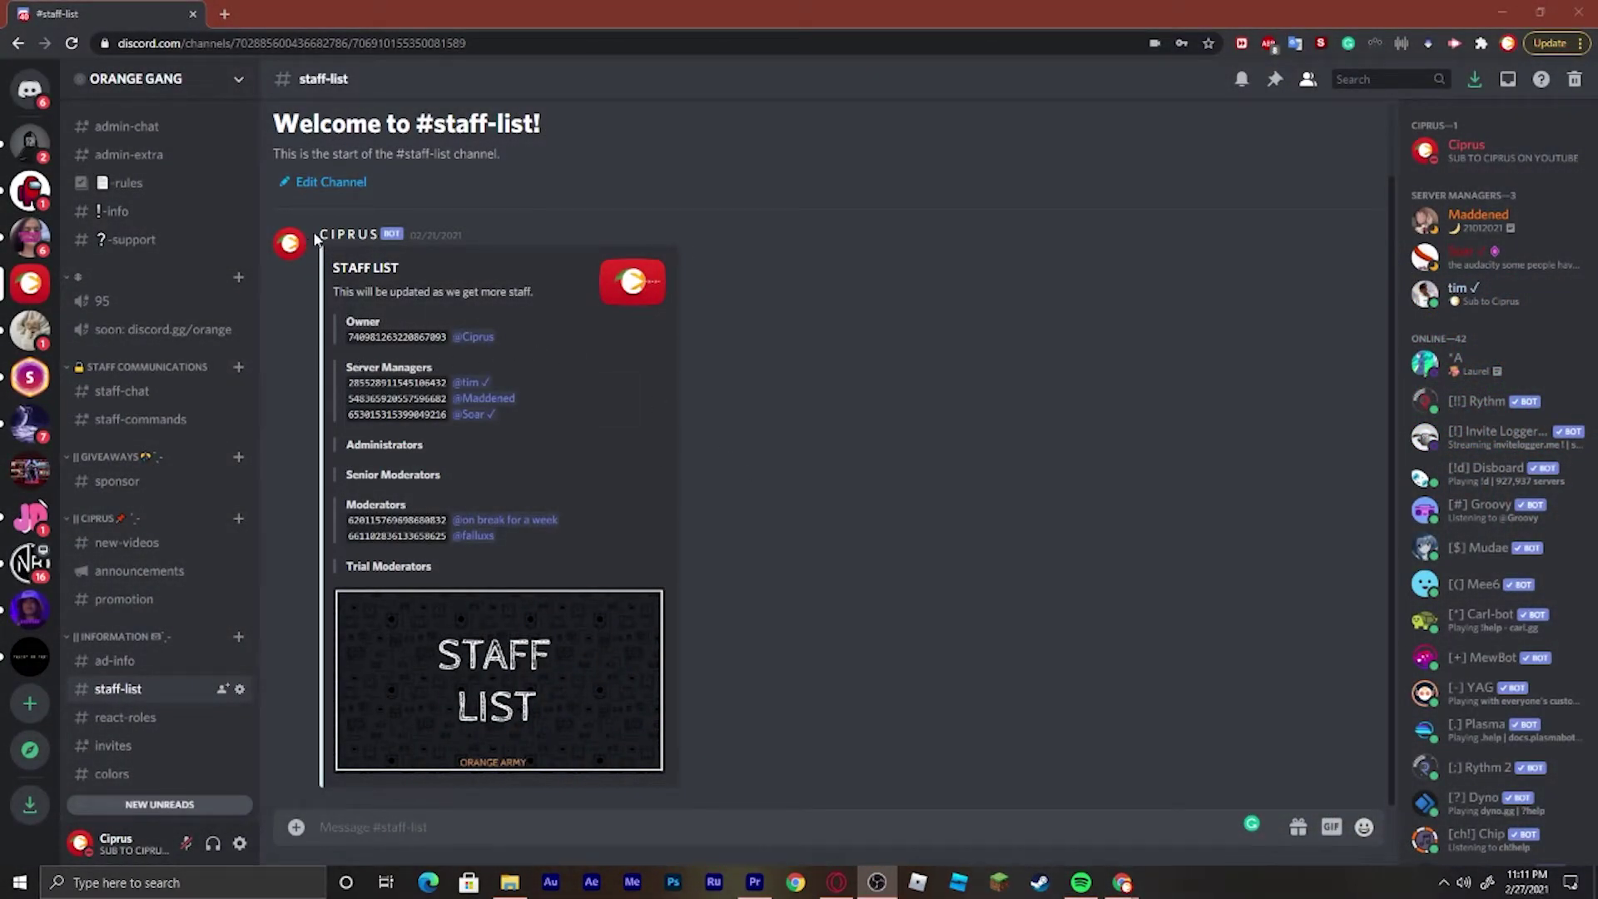
Focus the browser and open ORANGE GANG's Server Settings from the server name menu.
left_click(353, 259)
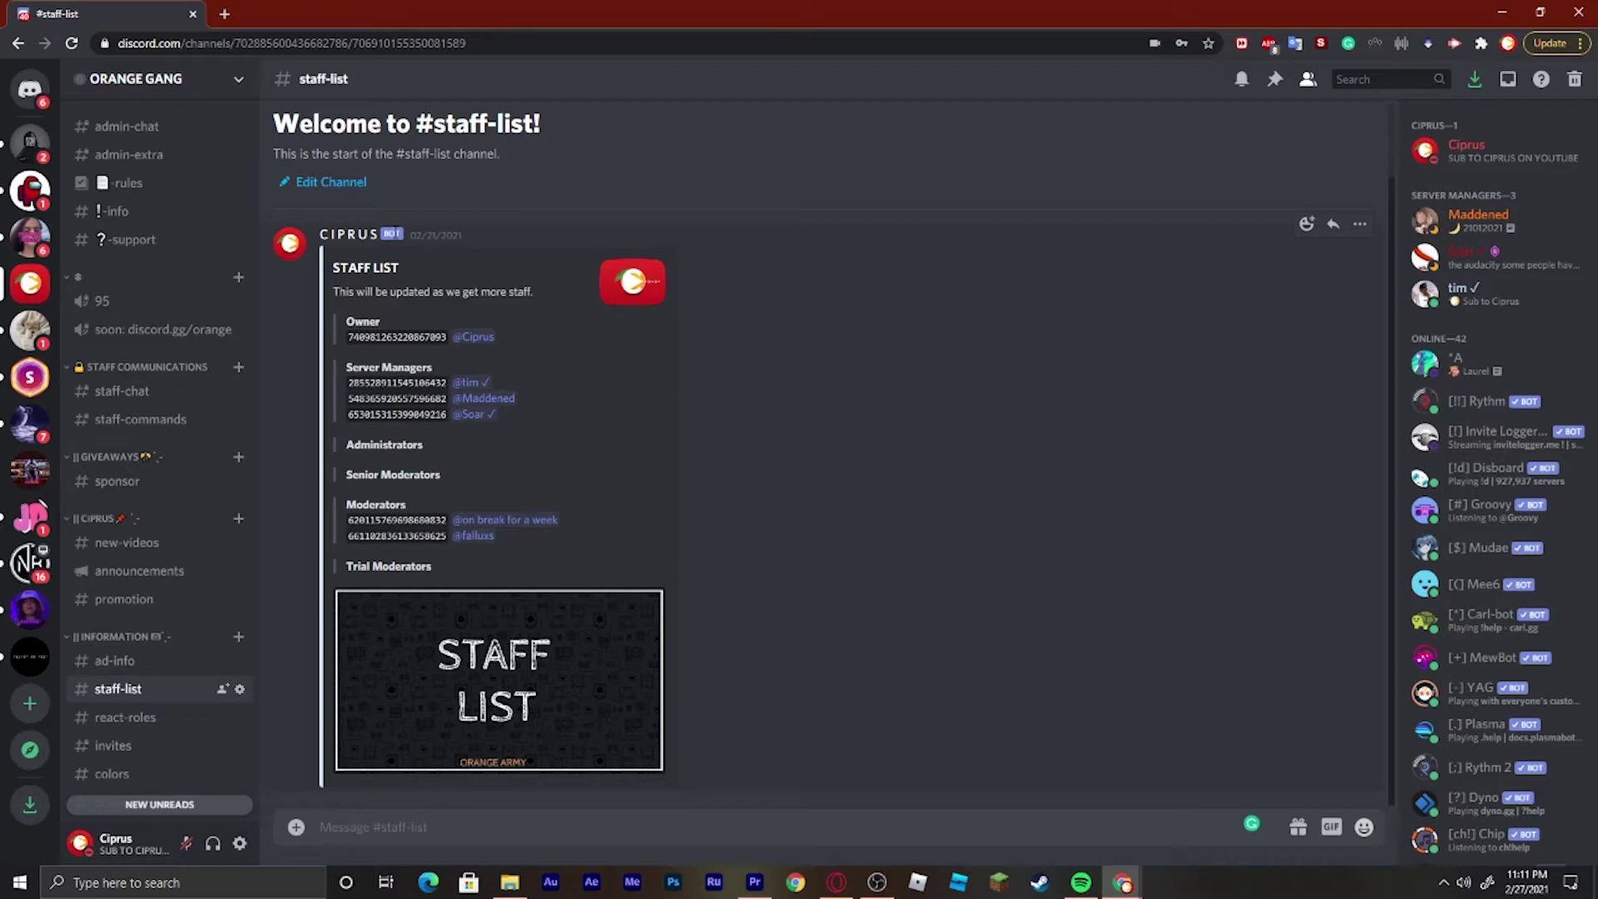
left_click(214, 87)
left_click(155, 190)
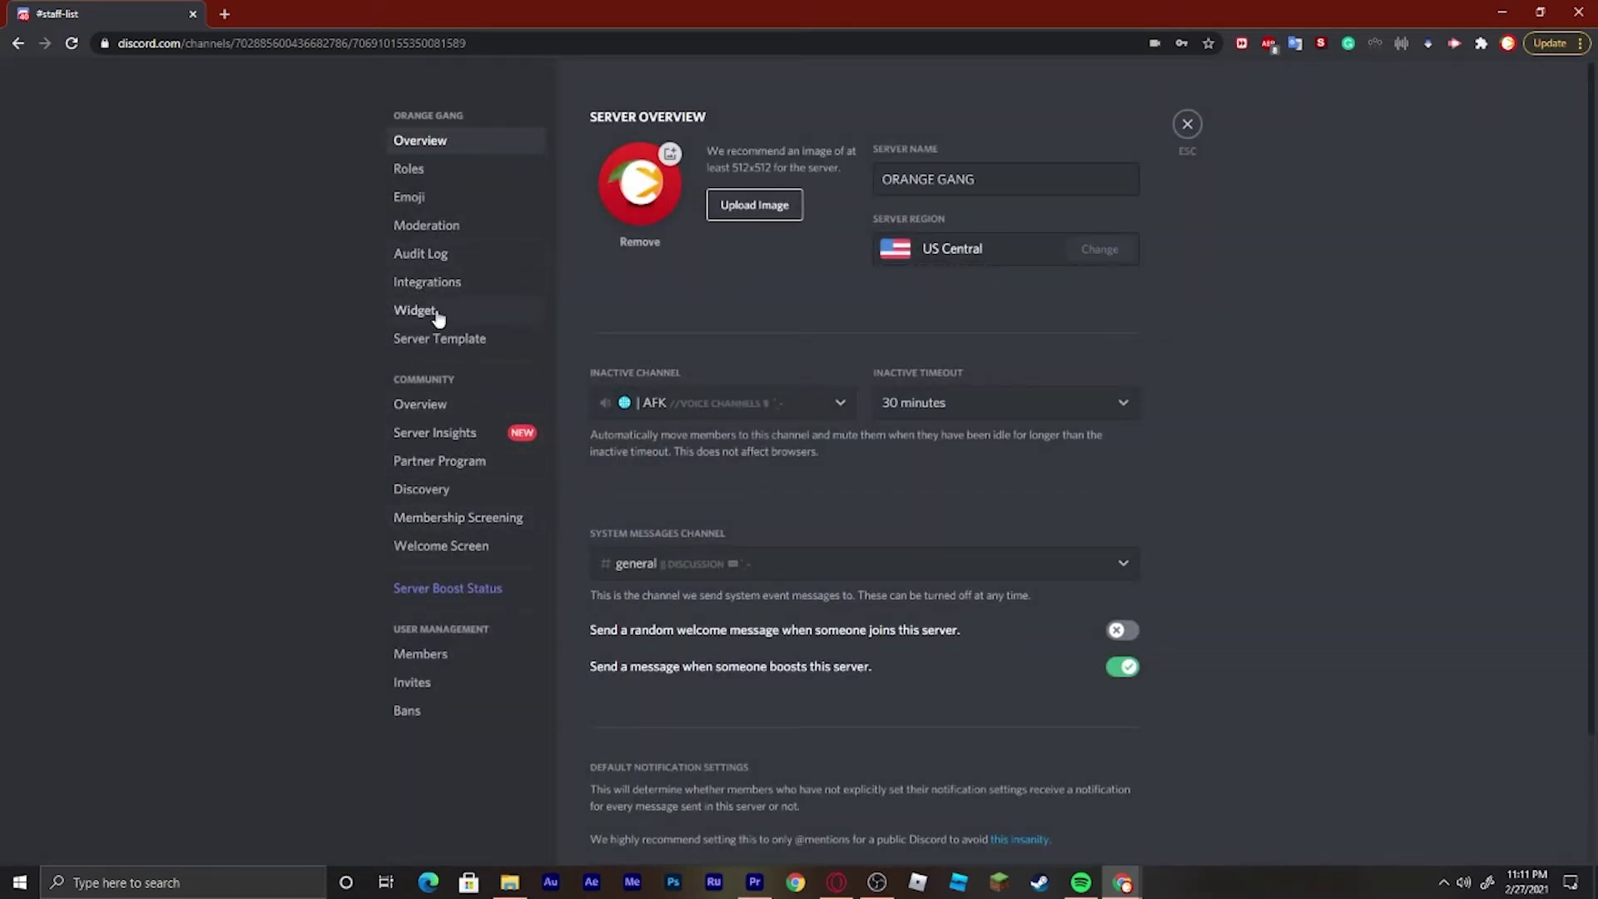
Create a new webhook, Captain Hook, under Integrations › Webhooks.
left_click(449, 286)
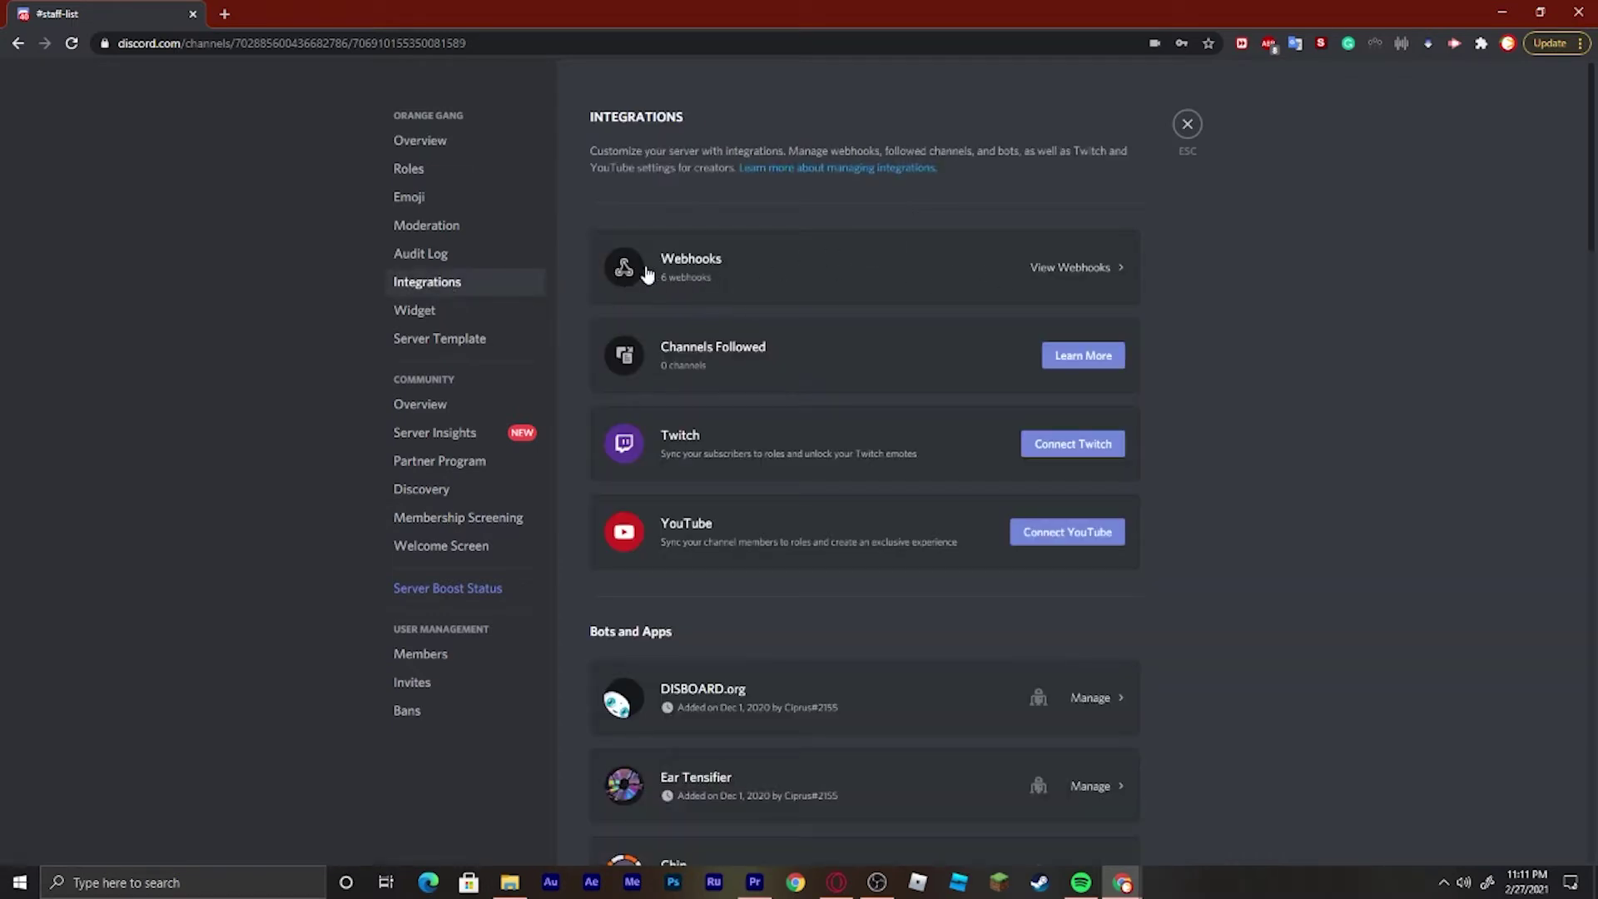
left_click(807, 267)
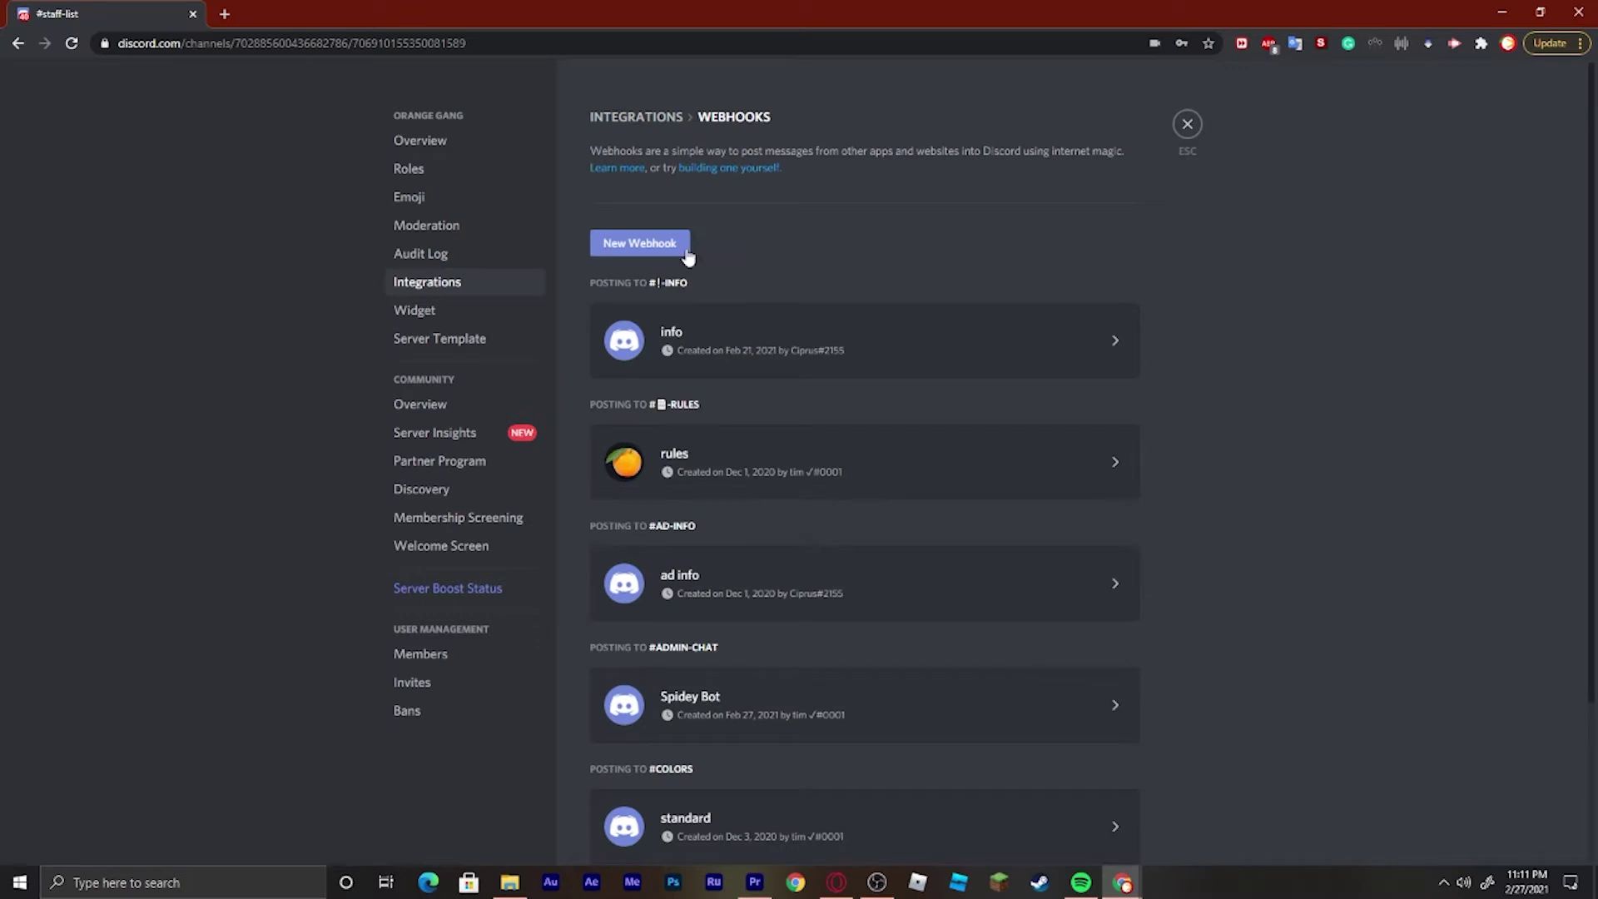
left_click(658, 250)
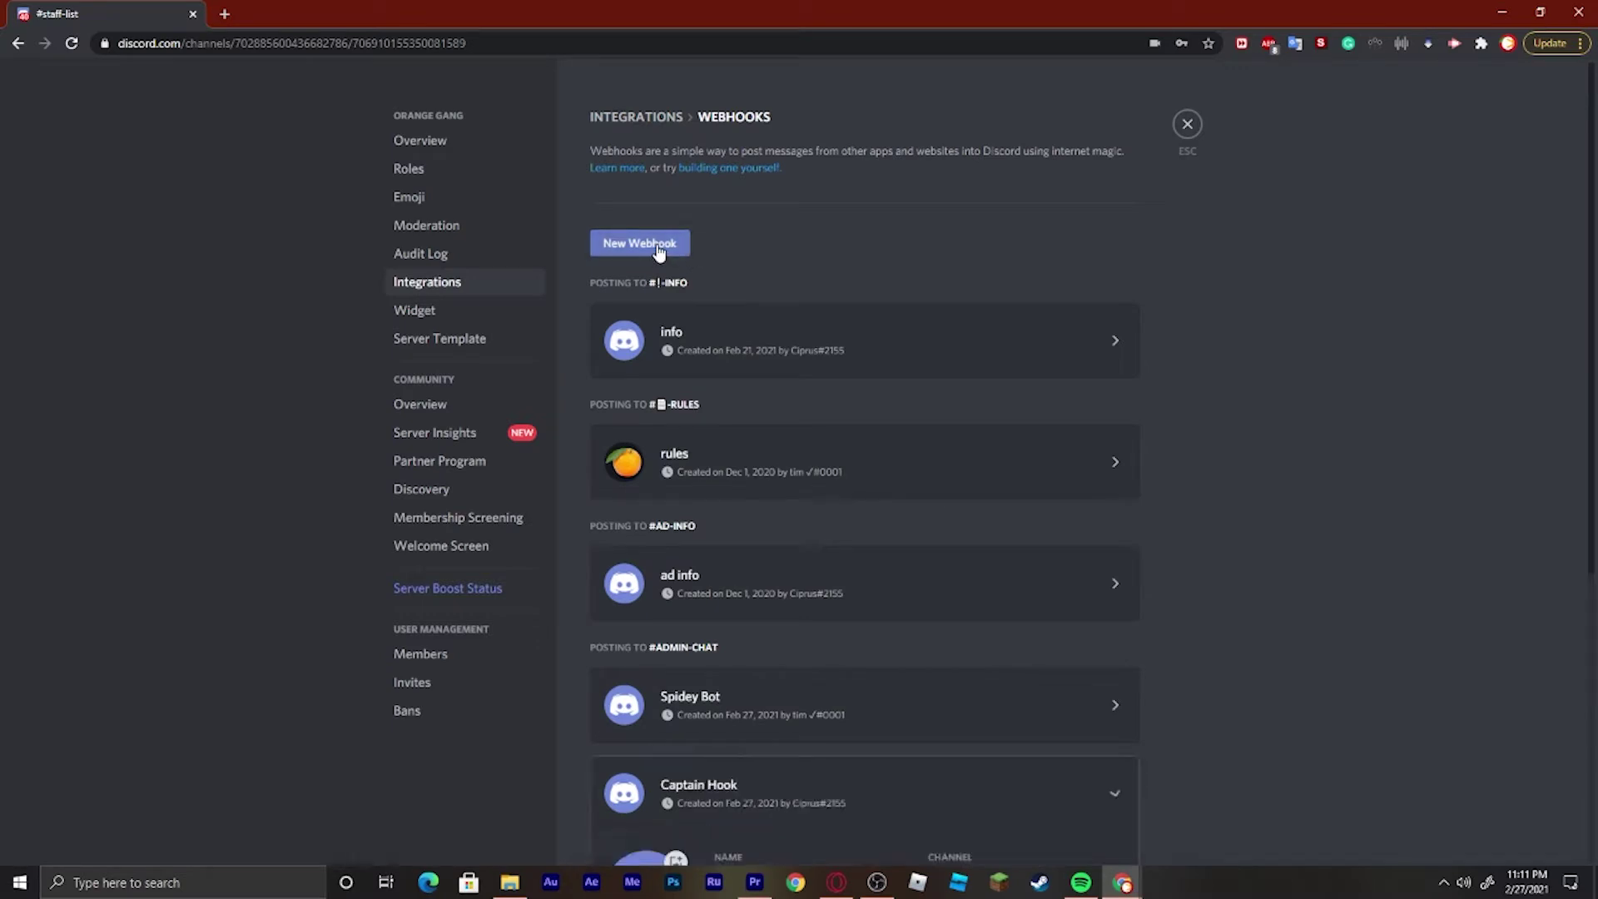
scroll(684, 591, "down", 5)
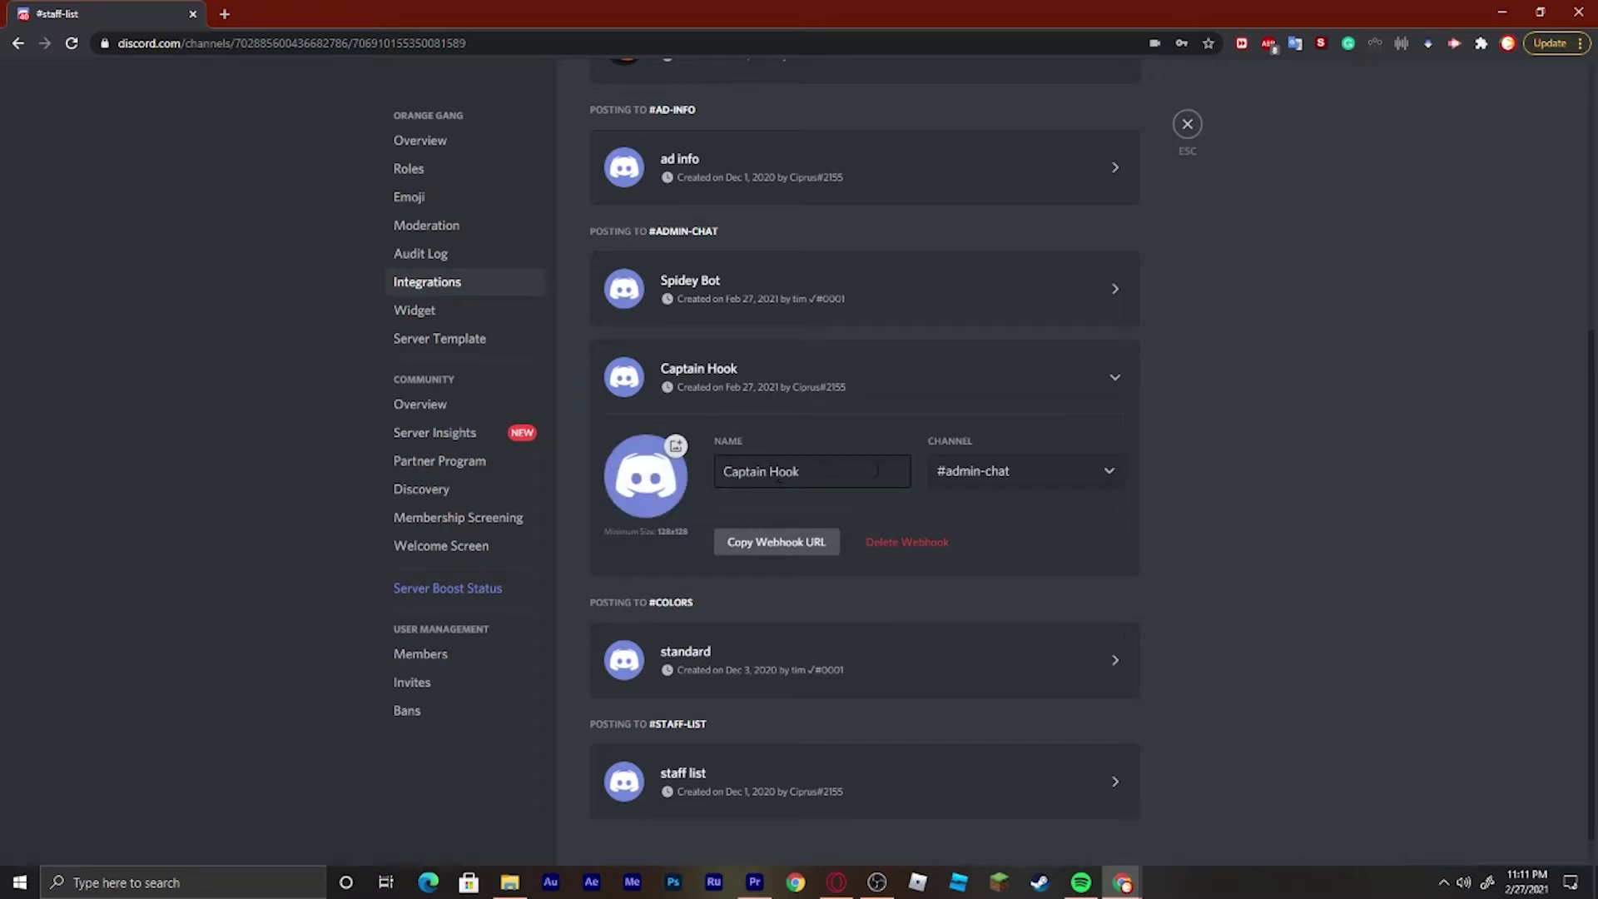
Close settings, then reopen ORANGE GANG's Server Settings at Integrations › Webhooks.
left_click(1190, 126)
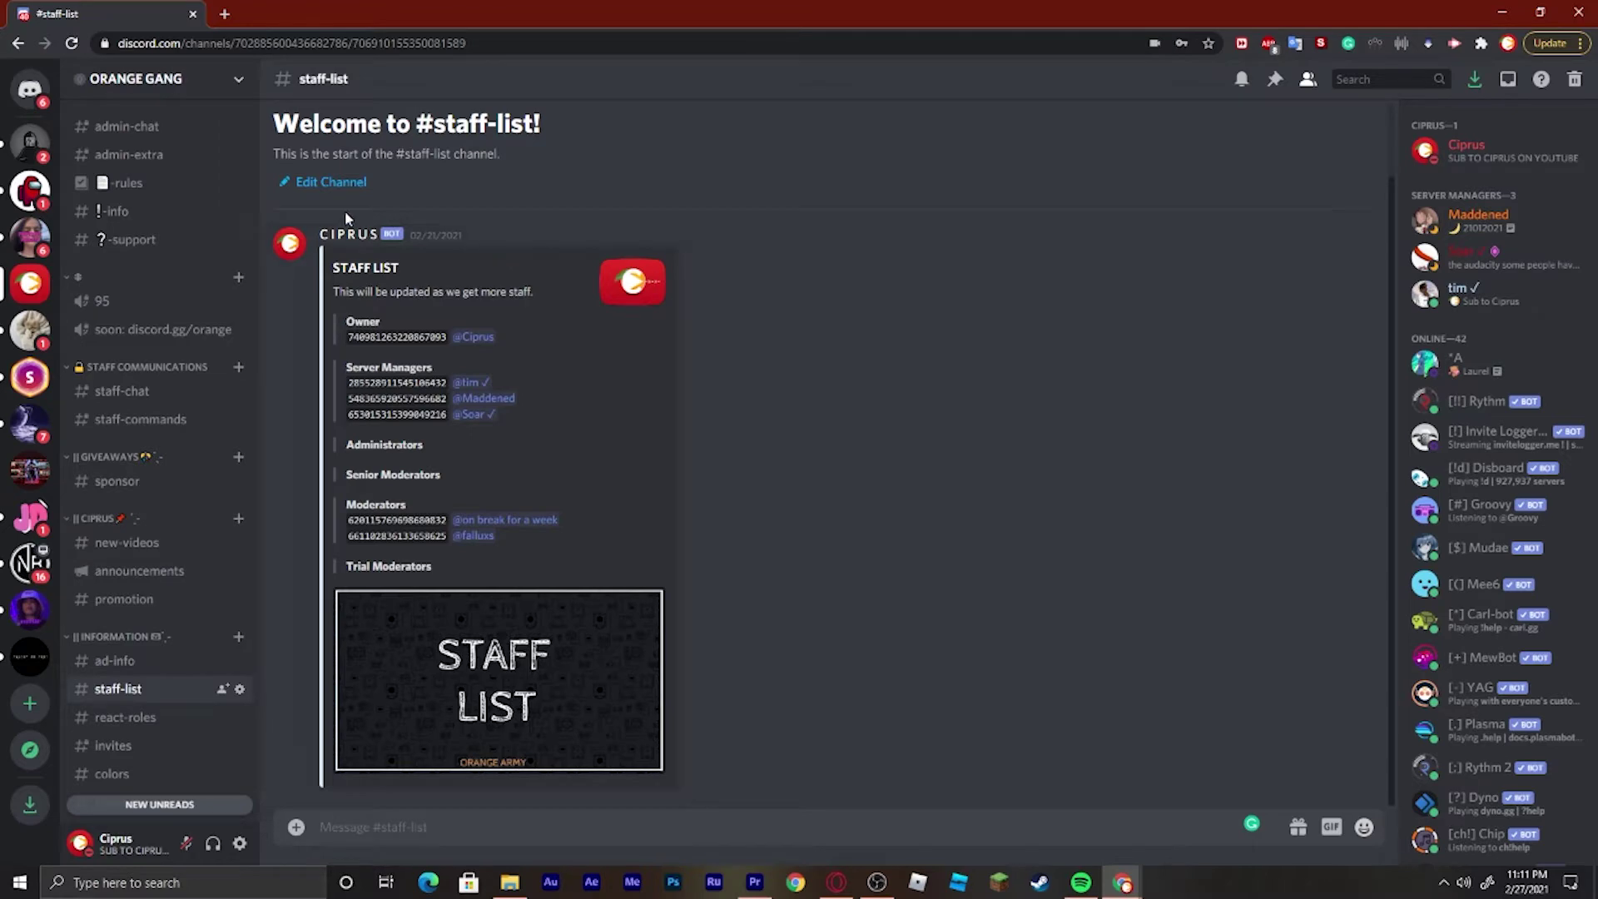
left_click(188, 83)
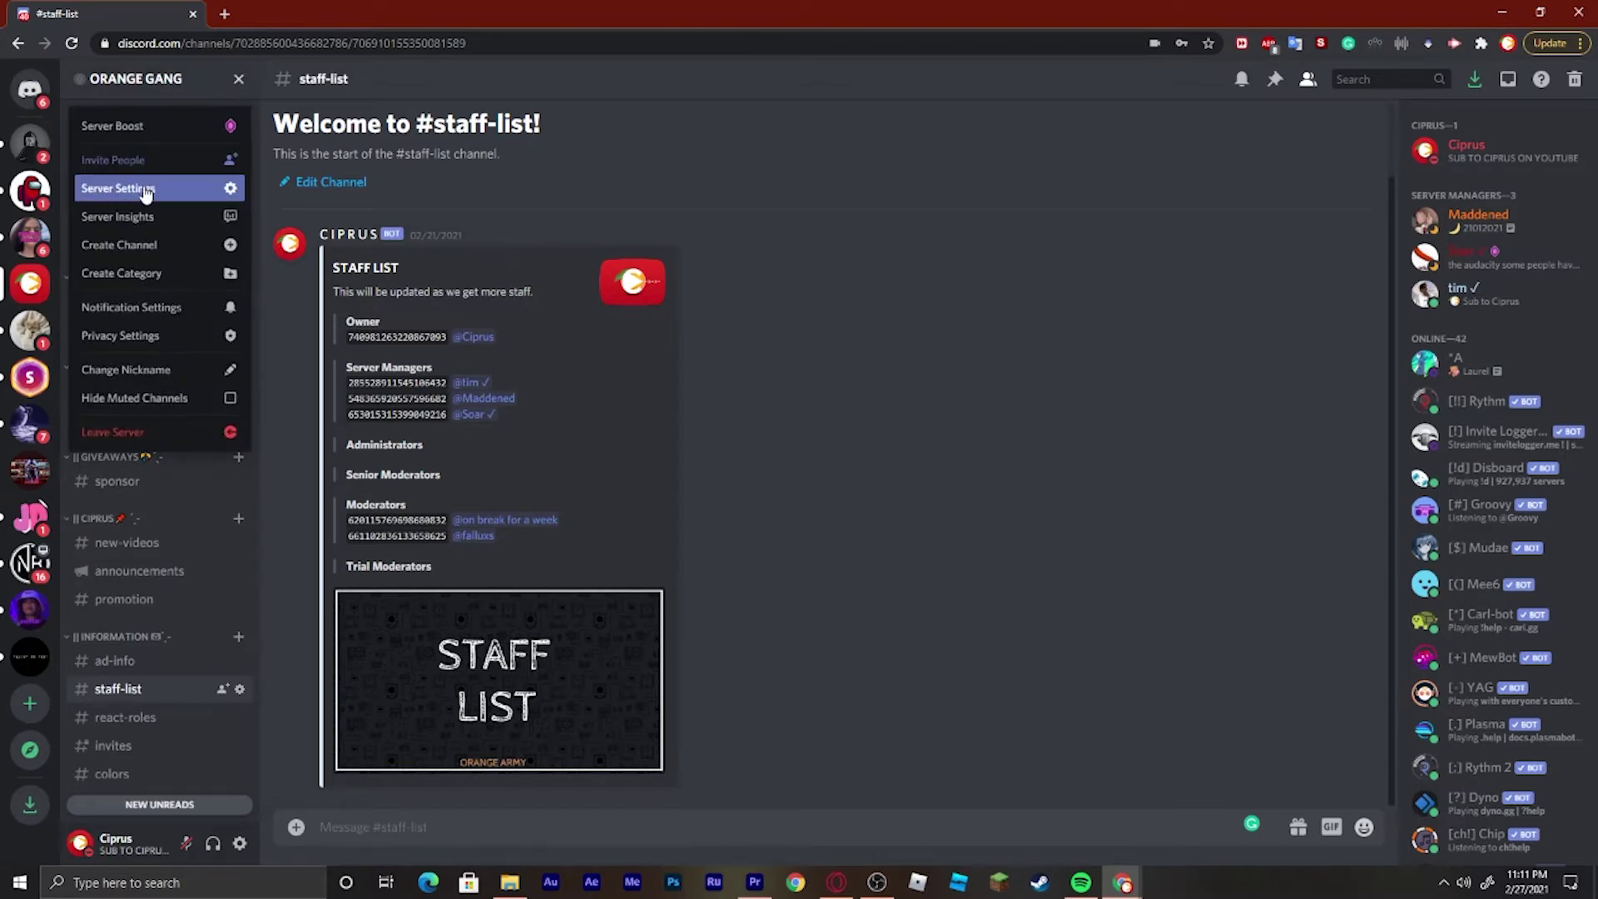
left_click(142, 183)
left_click(472, 282)
scroll(800, 531, "down", 7)
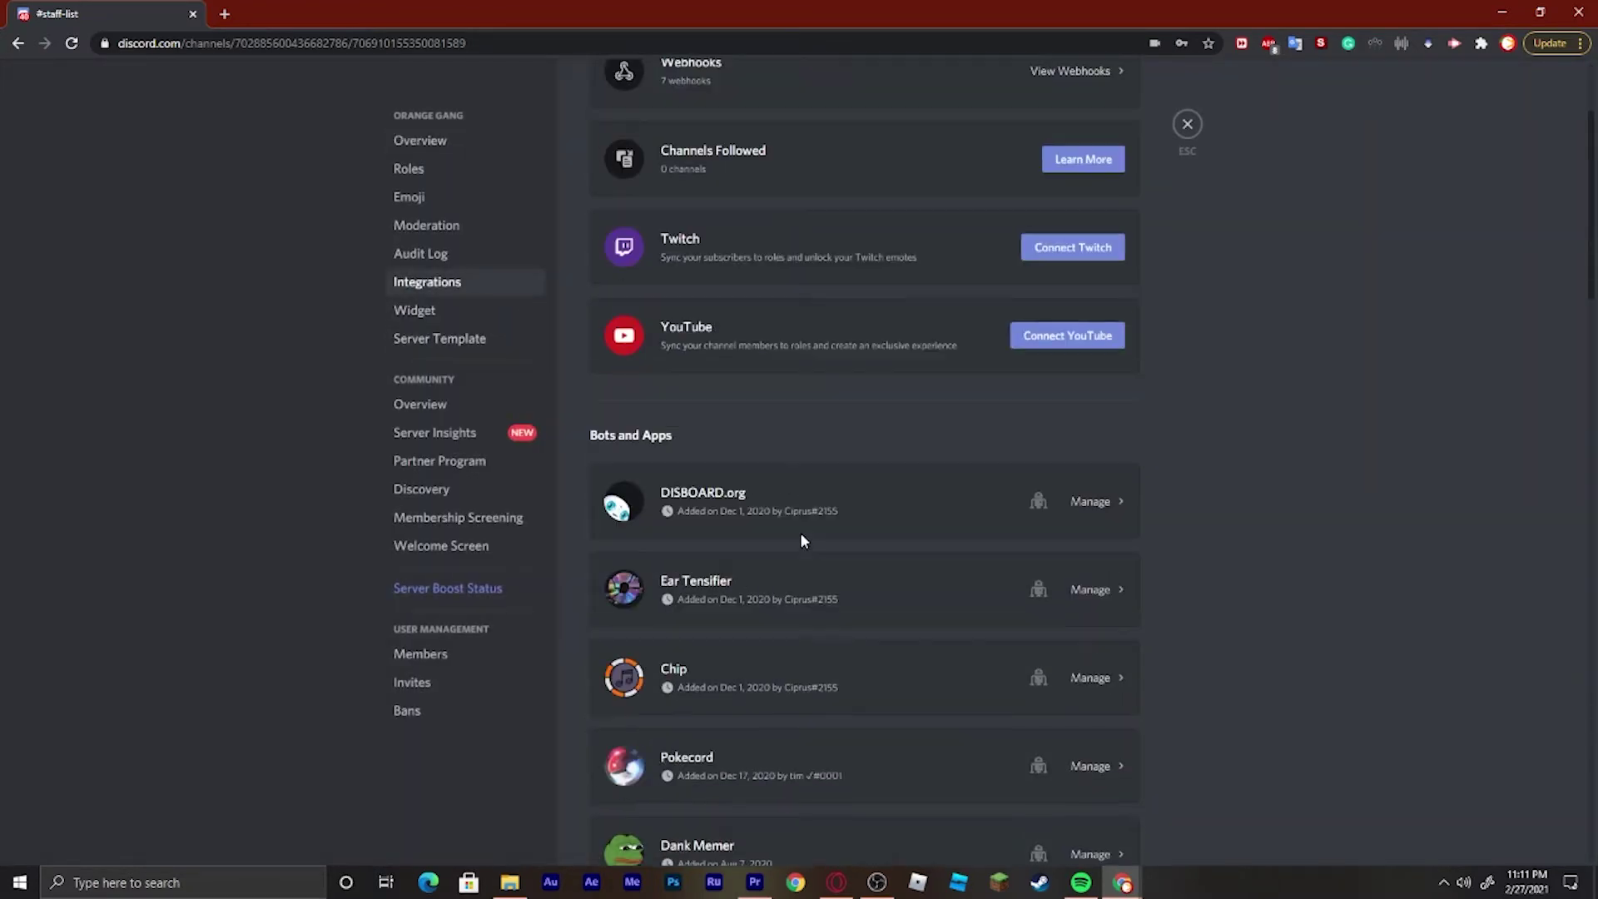
scroll(774, 530, "up", 7)
left_click(705, 287)
Rename the Captain Hook webhook to CIPRUS and save the change.
scroll(749, 510, "down", 3)
left_click(743, 512)
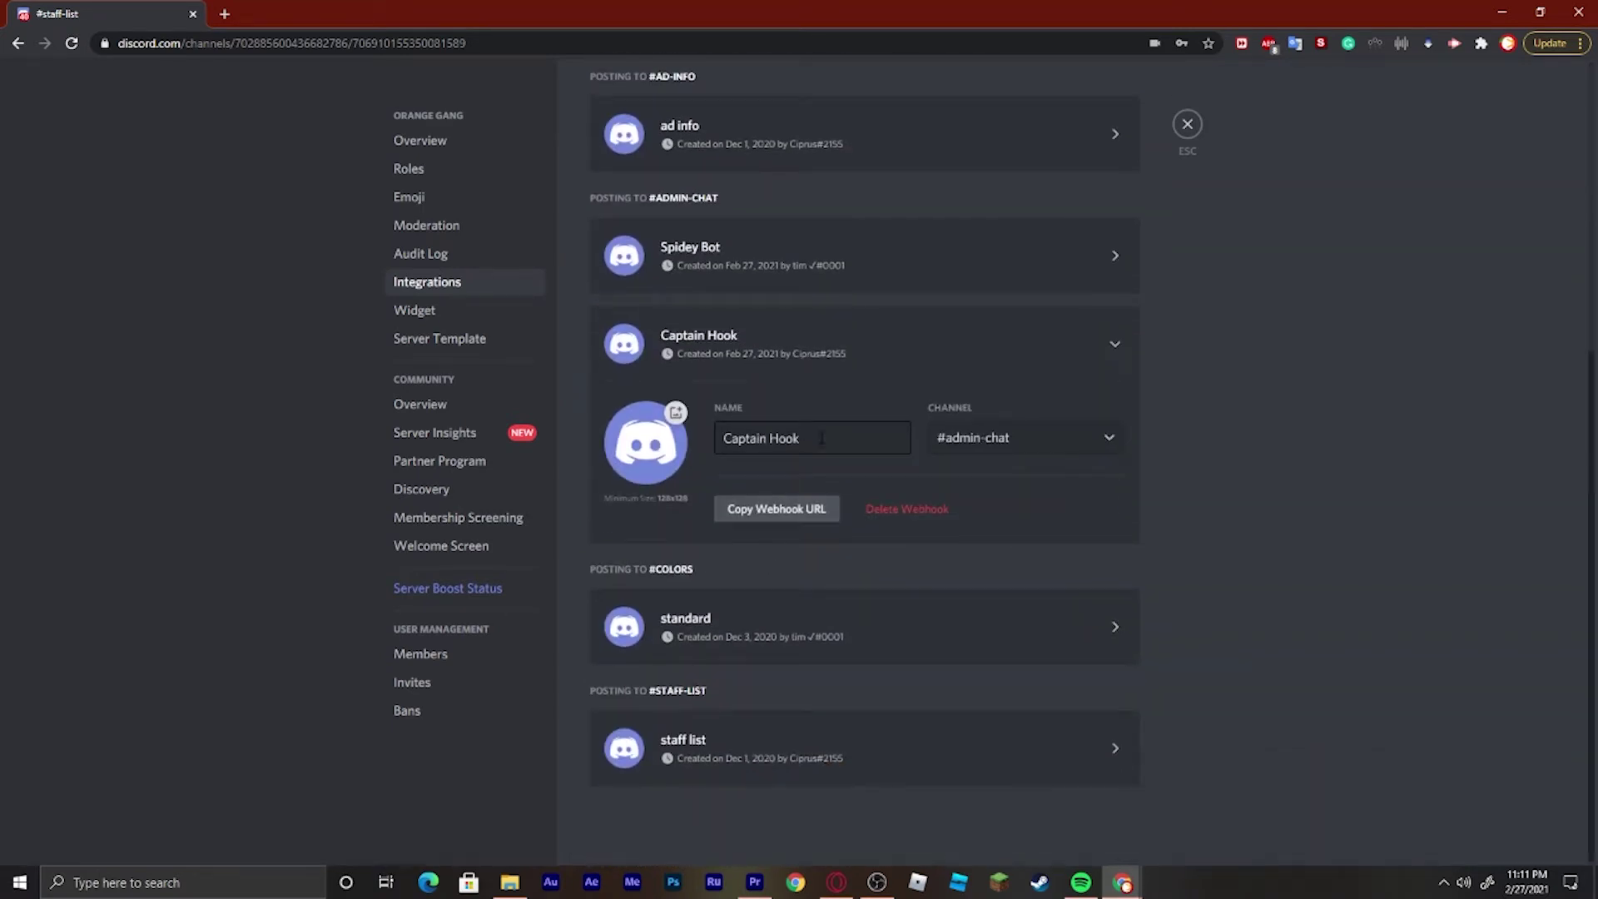
left_click_drag(801, 438, 607, 407)
type("C")
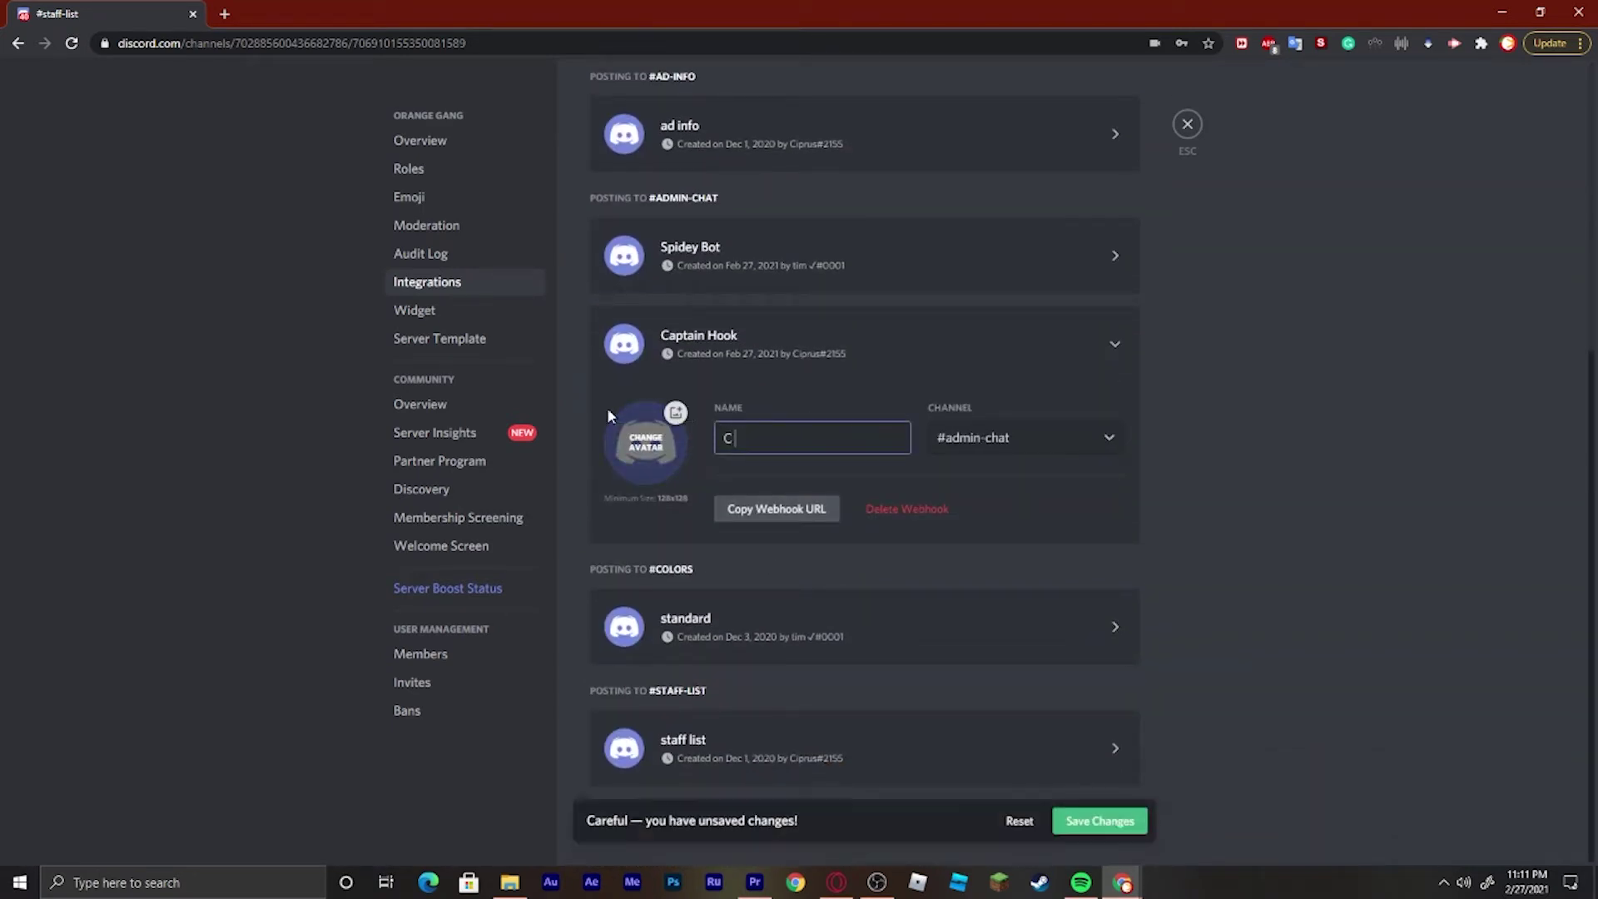
type("IPRUS")
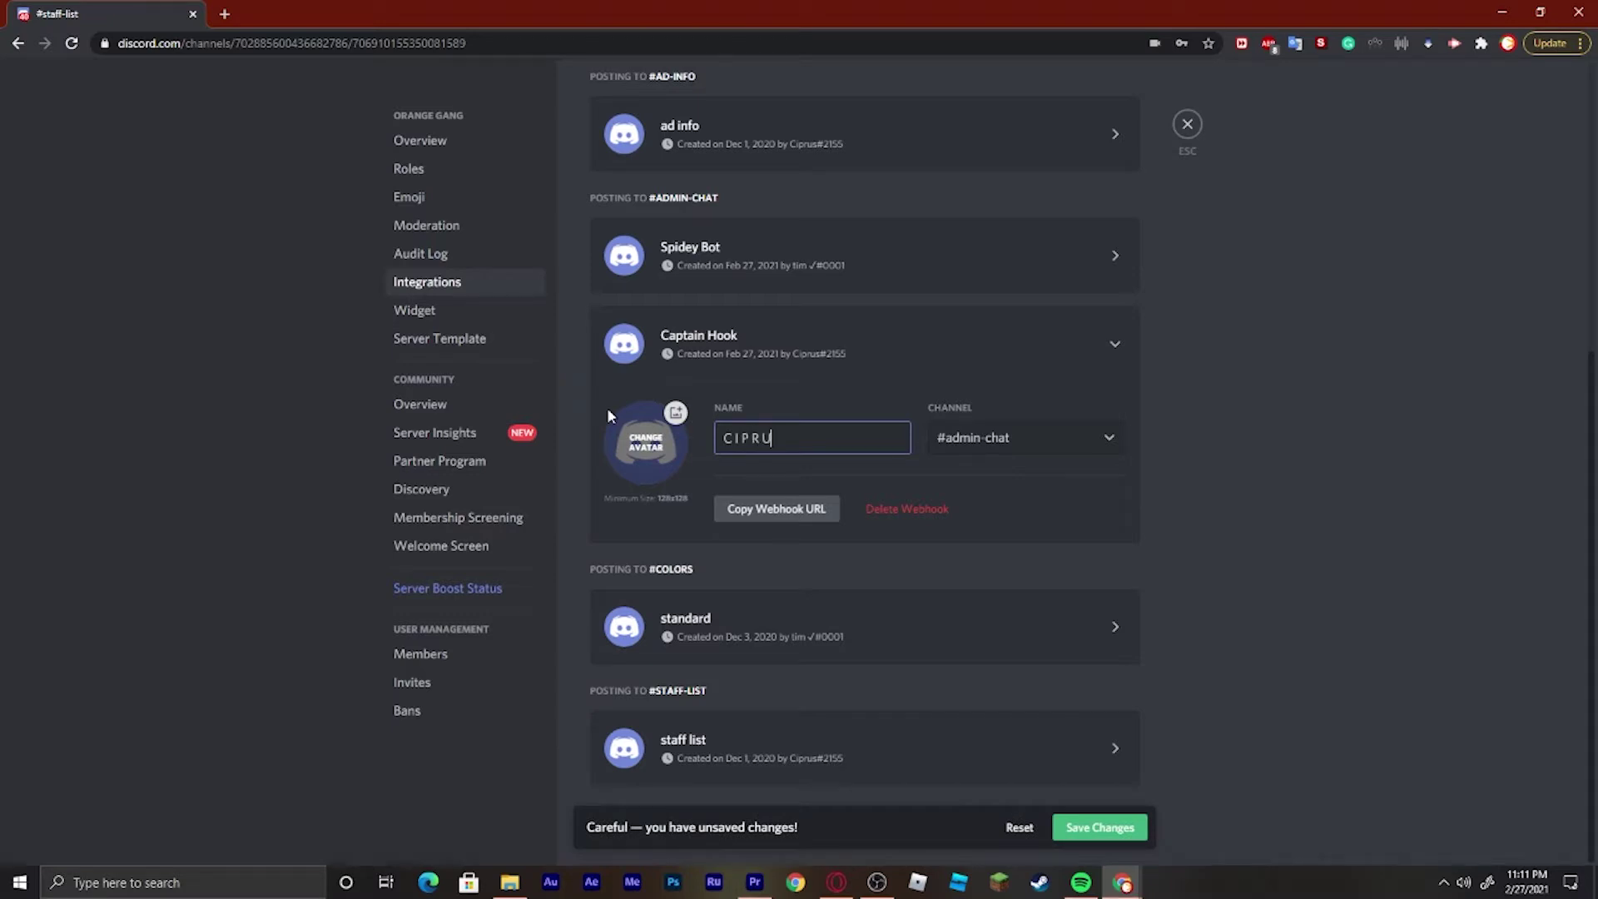
left_click(1112, 825)
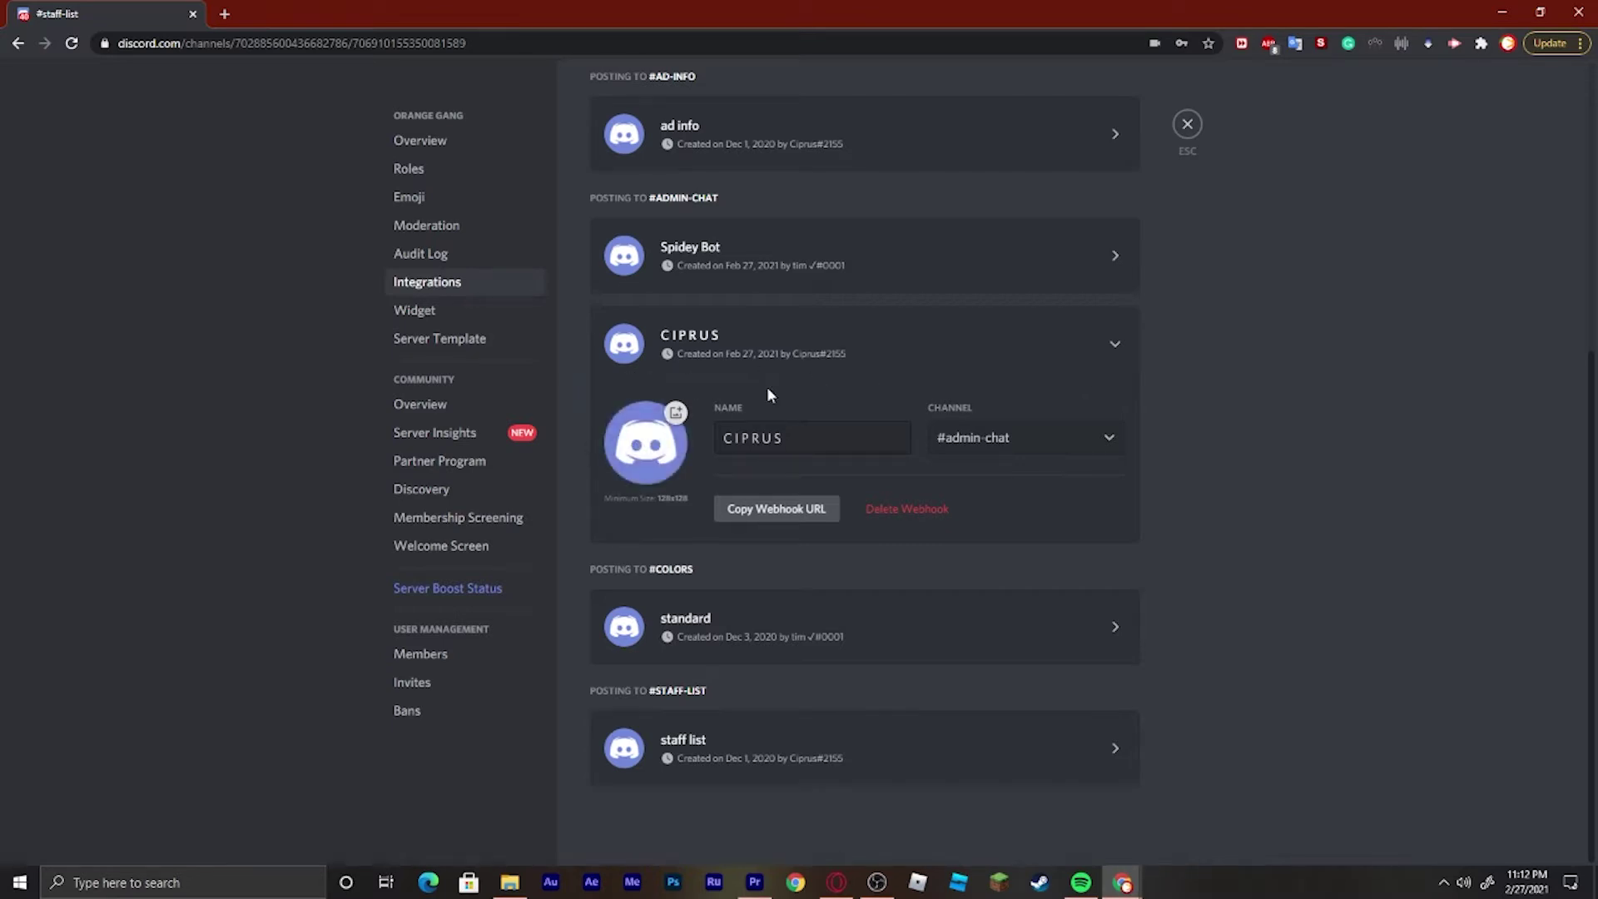
Set the webhook's channel to #general, save, dismiss the password prompt, and open a new tab.
left_click(1062, 443)
scroll(1005, 542, "down", 5)
scroll(1007, 542, "down", 2)
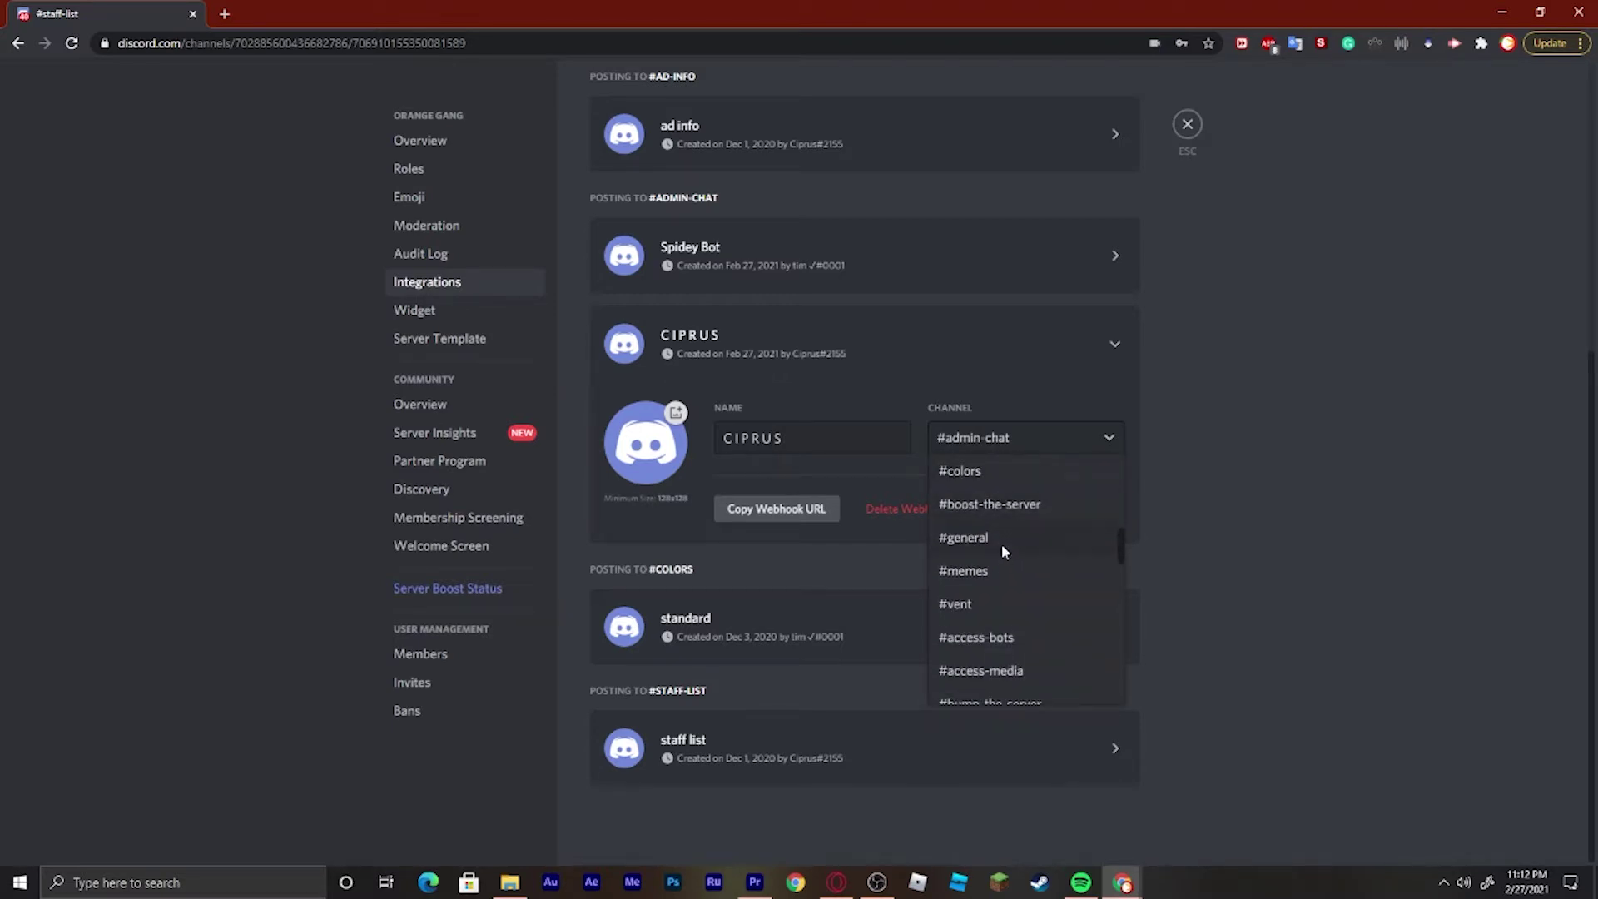
left_click(1001, 543)
left_click(1103, 828)
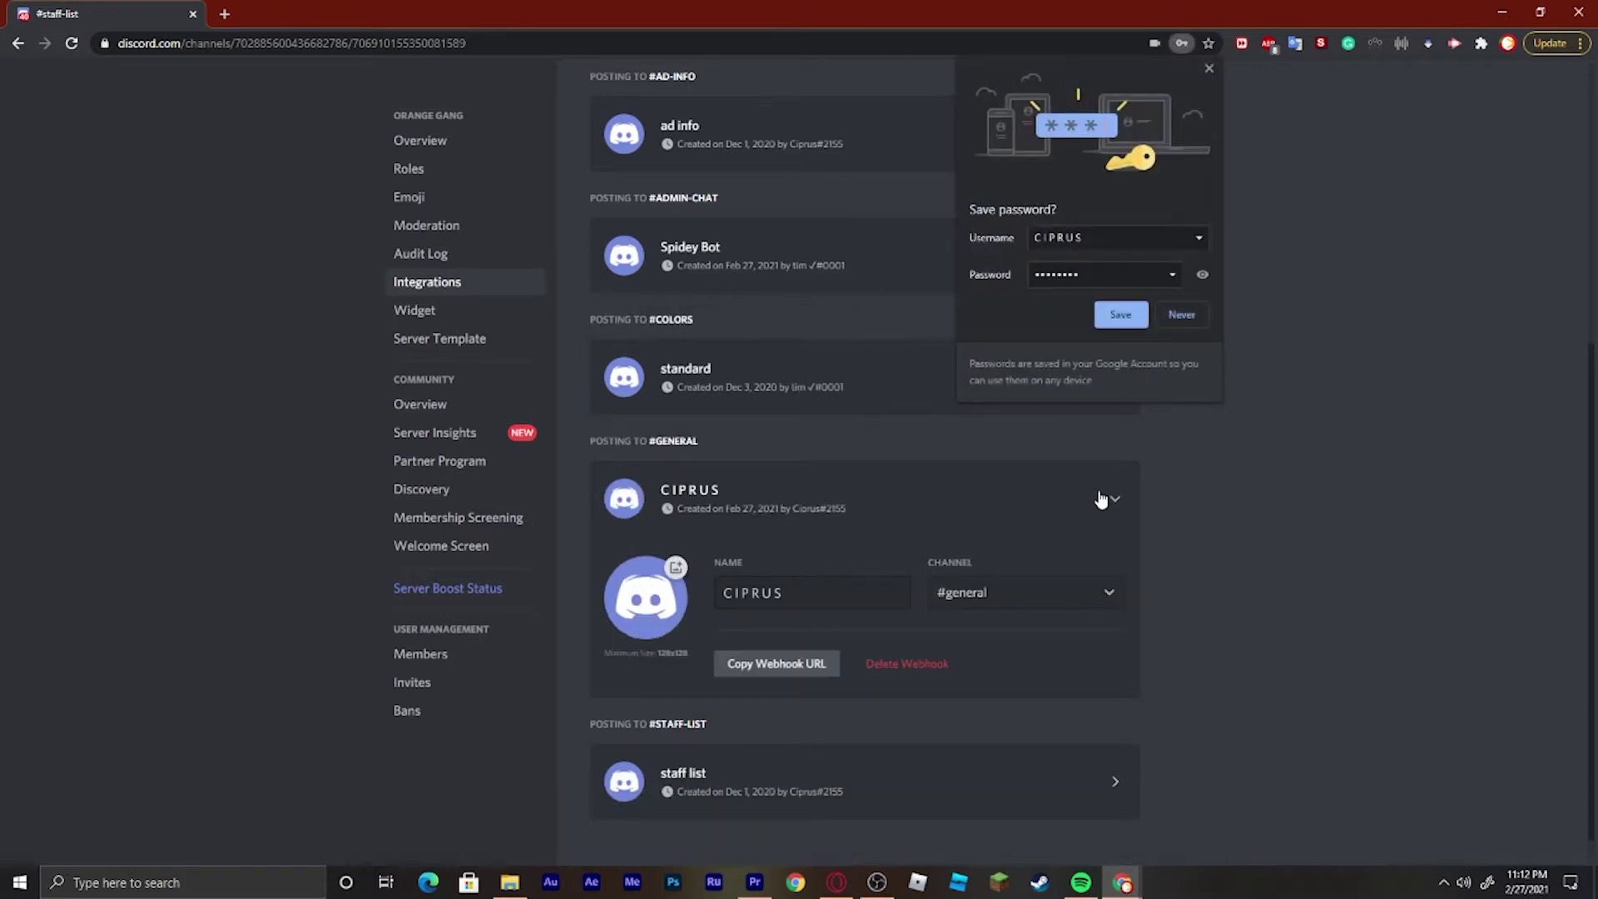
left_click(1207, 65)
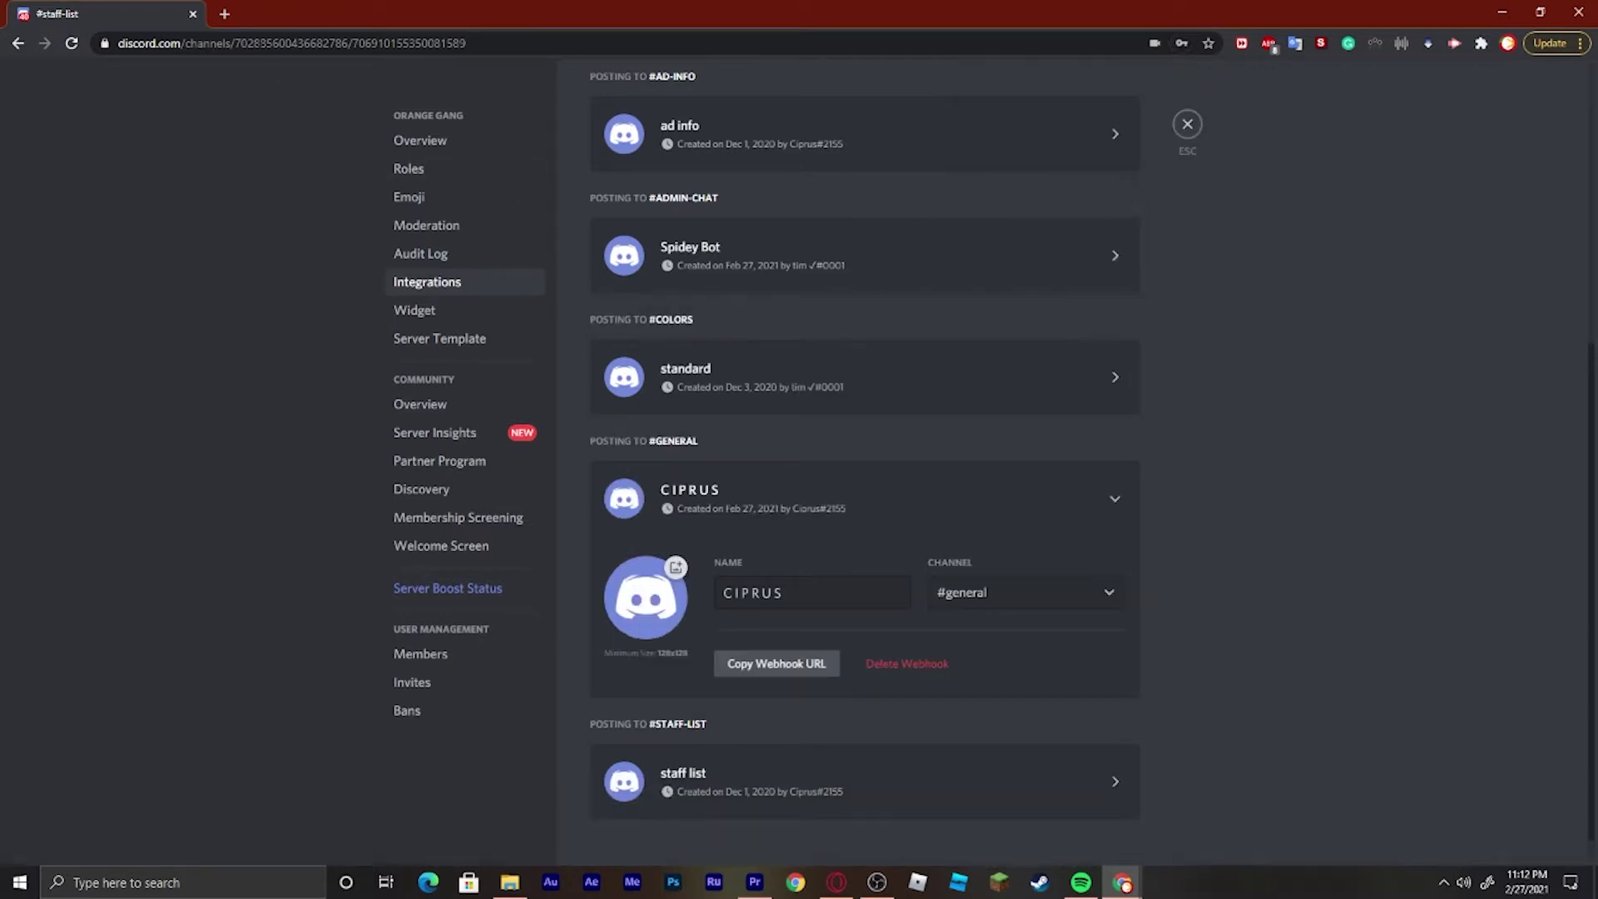
left_click(224, 14)
Load discohook.org in the new tab, then return to the Discord webhook tab.
type("di")
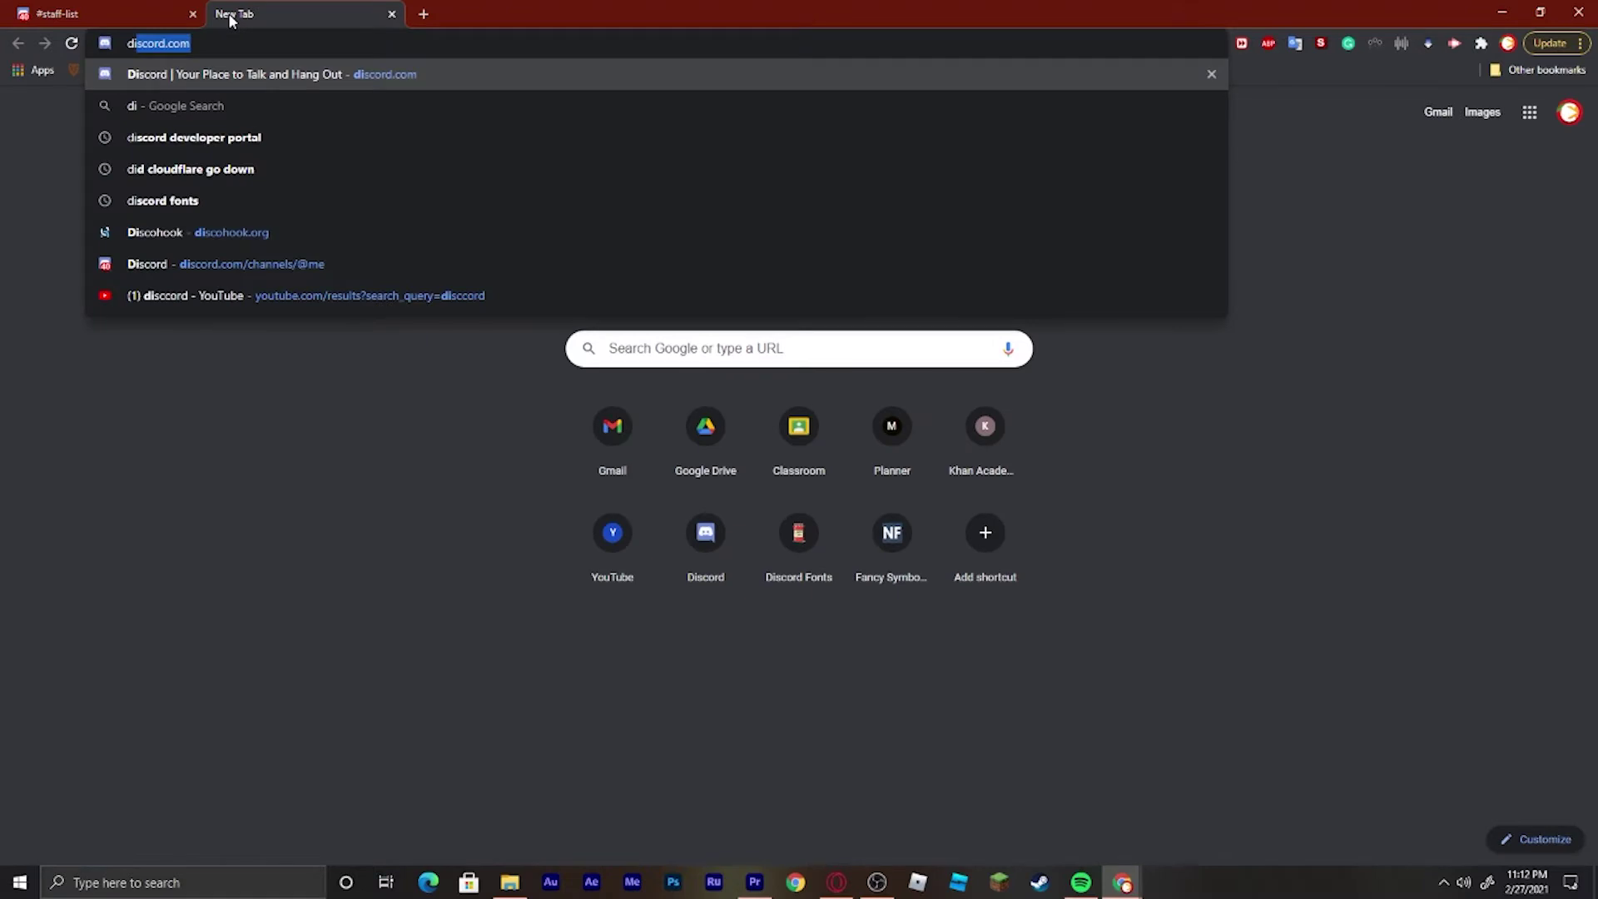
type("scohook.org")
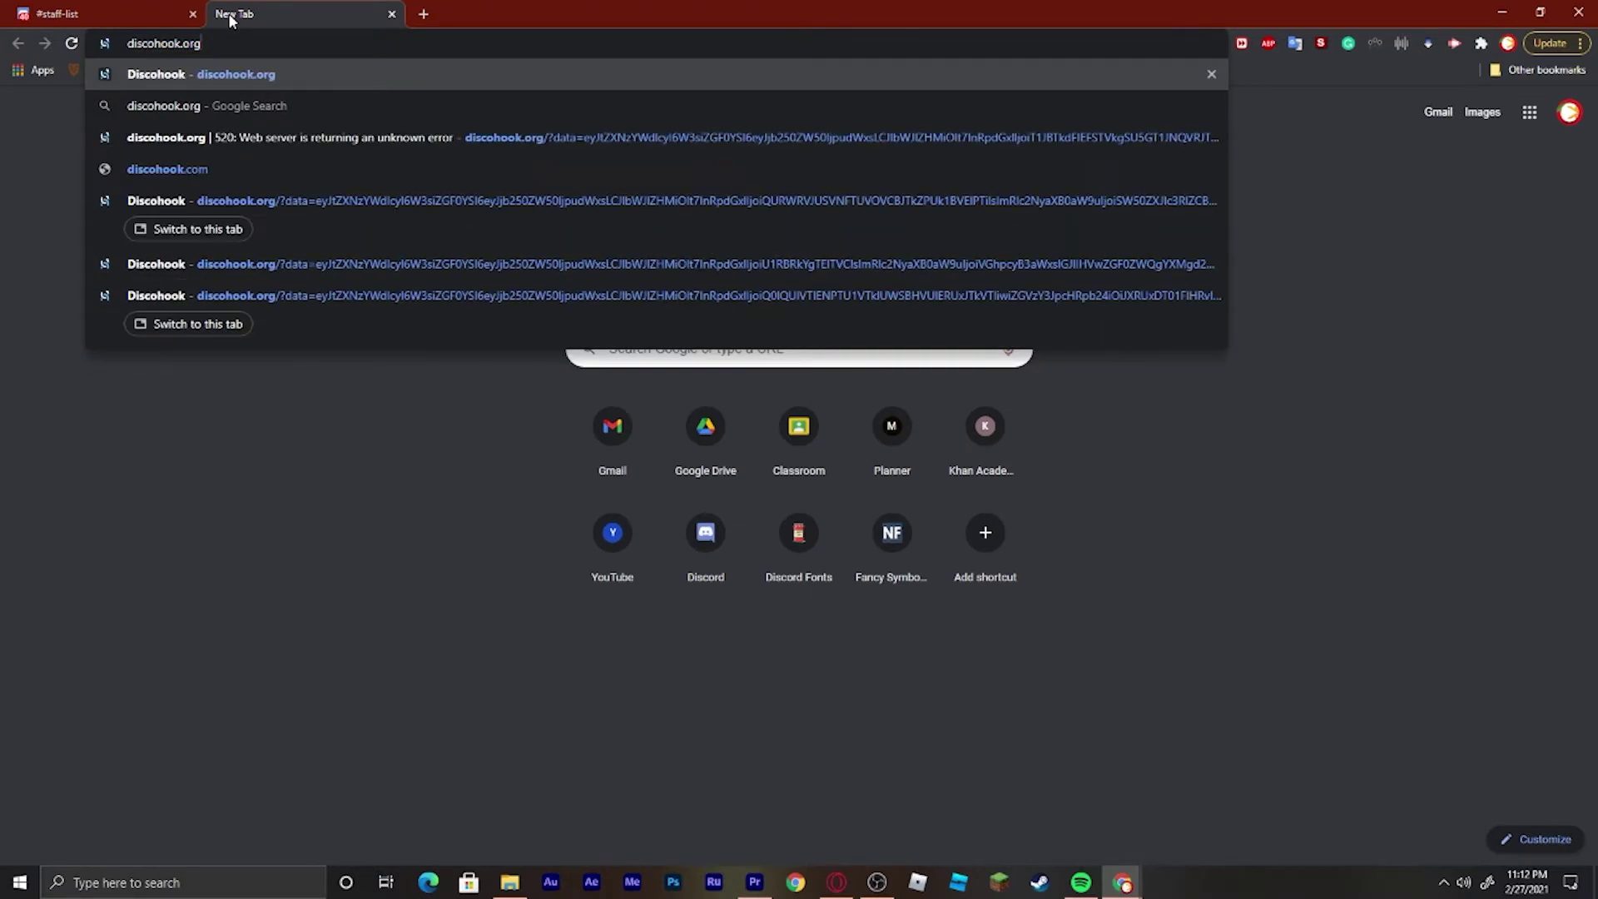
key("Return")
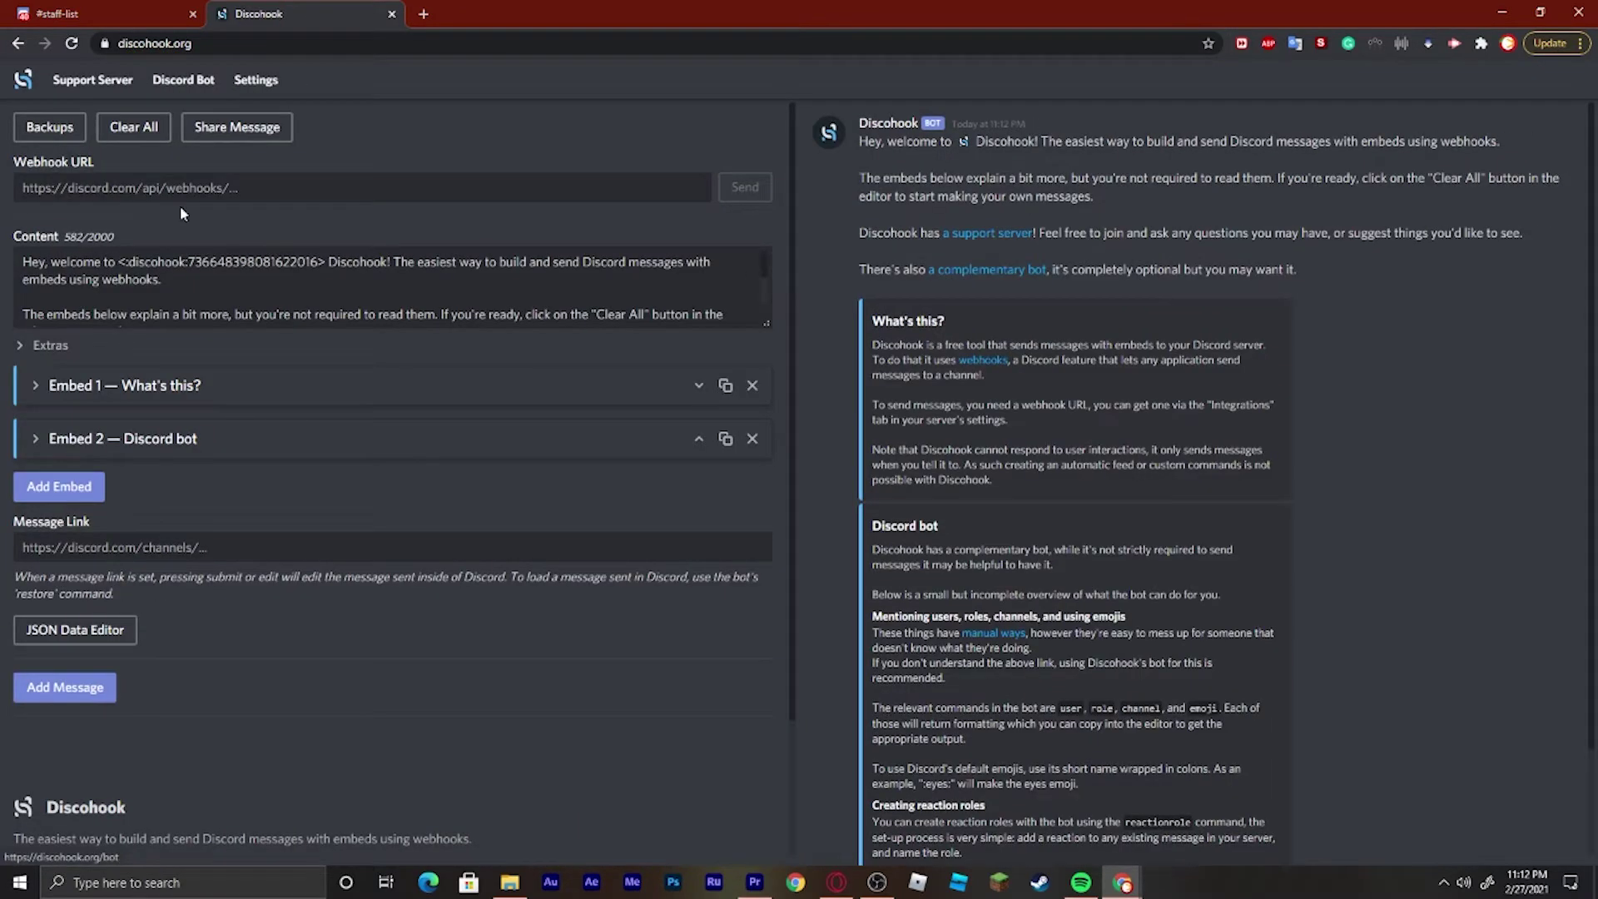
scroll(982, 304, "down", 3)
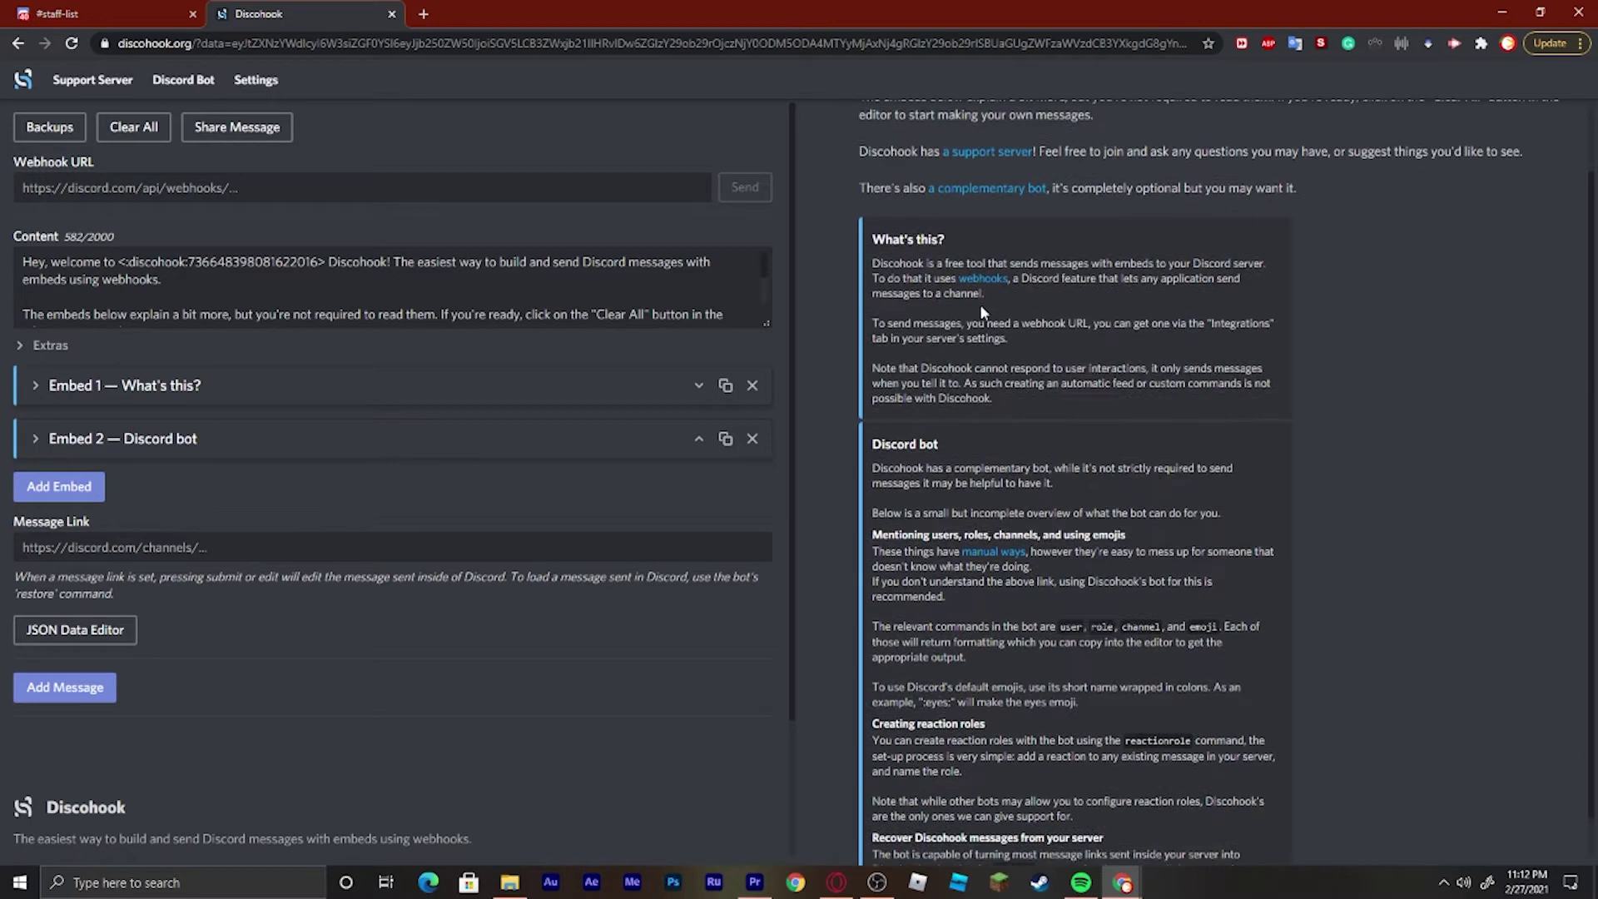
scroll(955, 325, "up", 2)
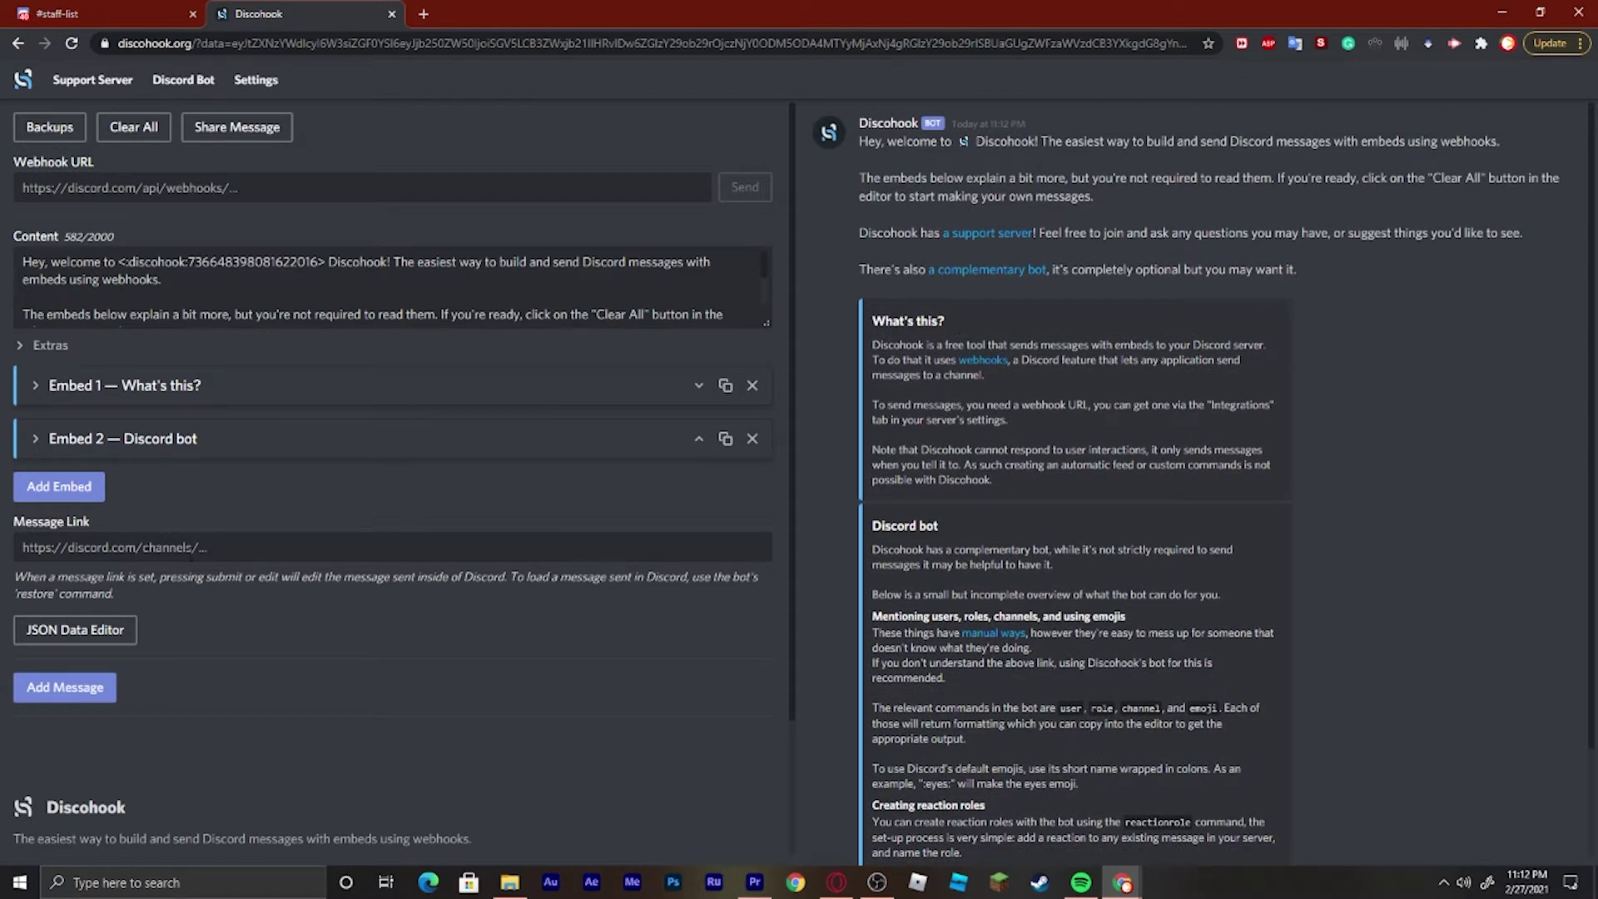
left_click(112, 13)
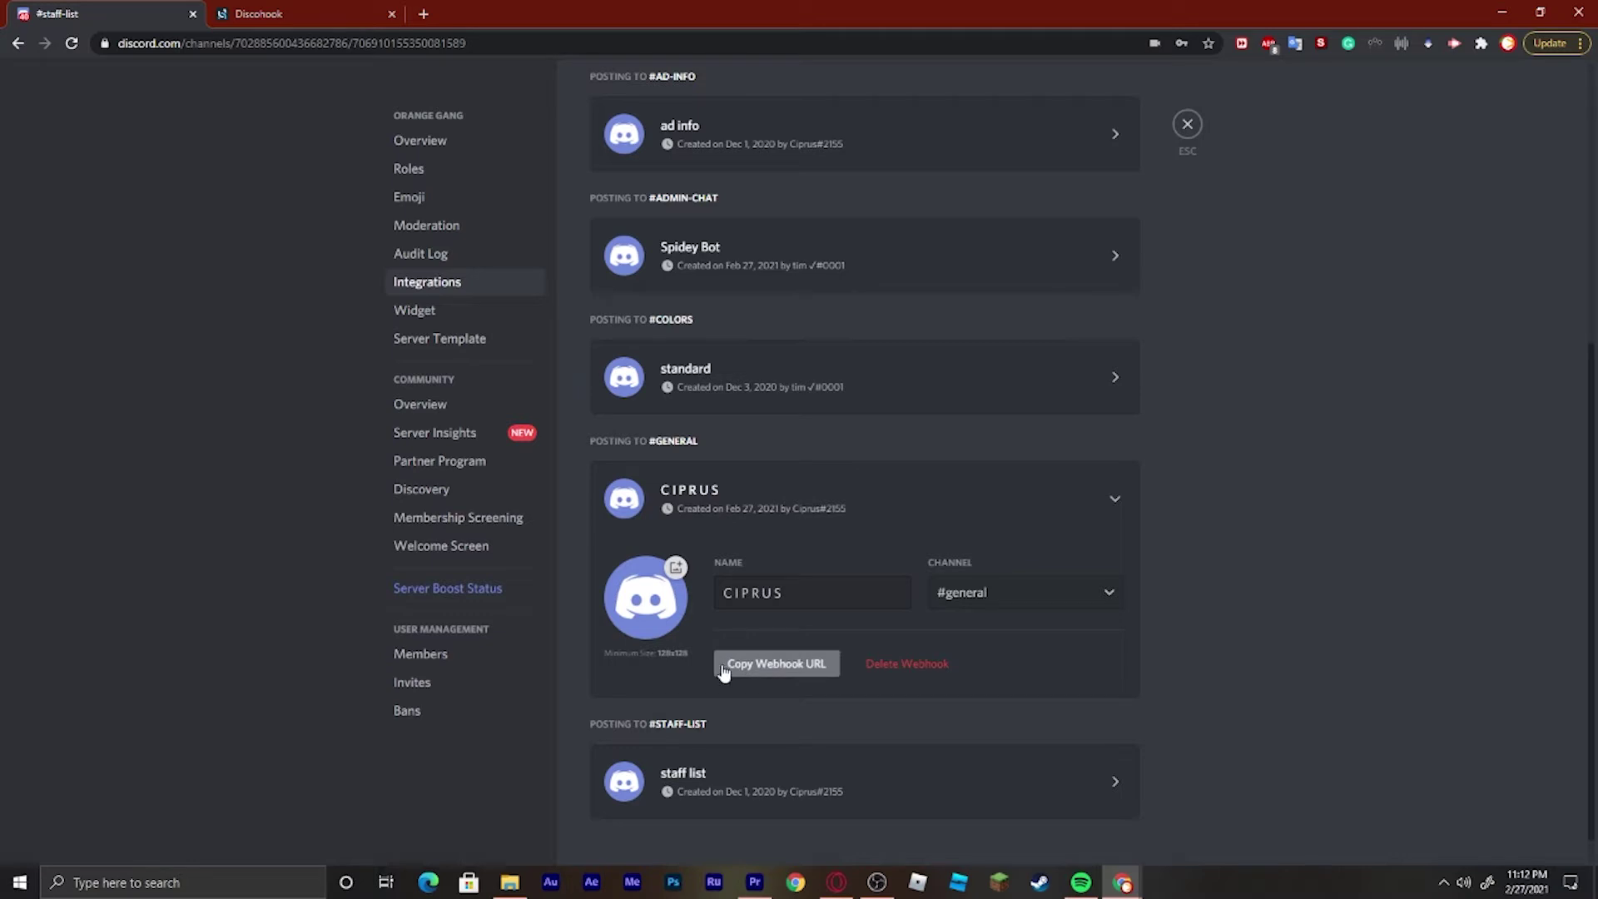
Paste the copied CIPRUS webhook URL into Discohook's Webhook URL field and send the default message.
left_click(773, 673)
left_click(303, 9)
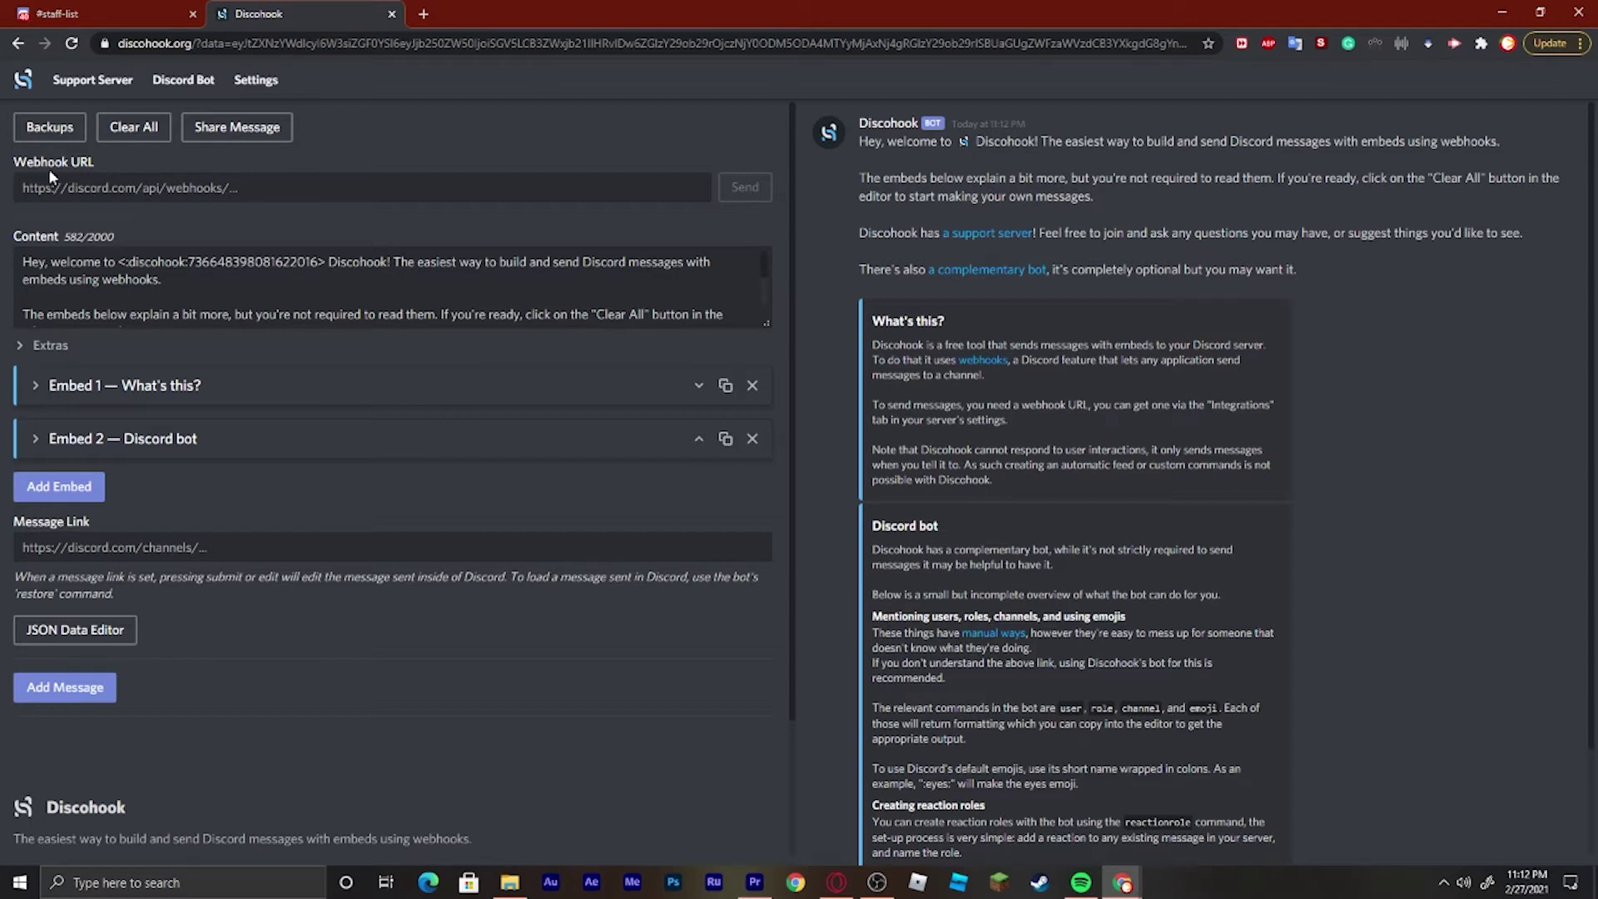
left_click(120, 193)
key("ctrl+v")
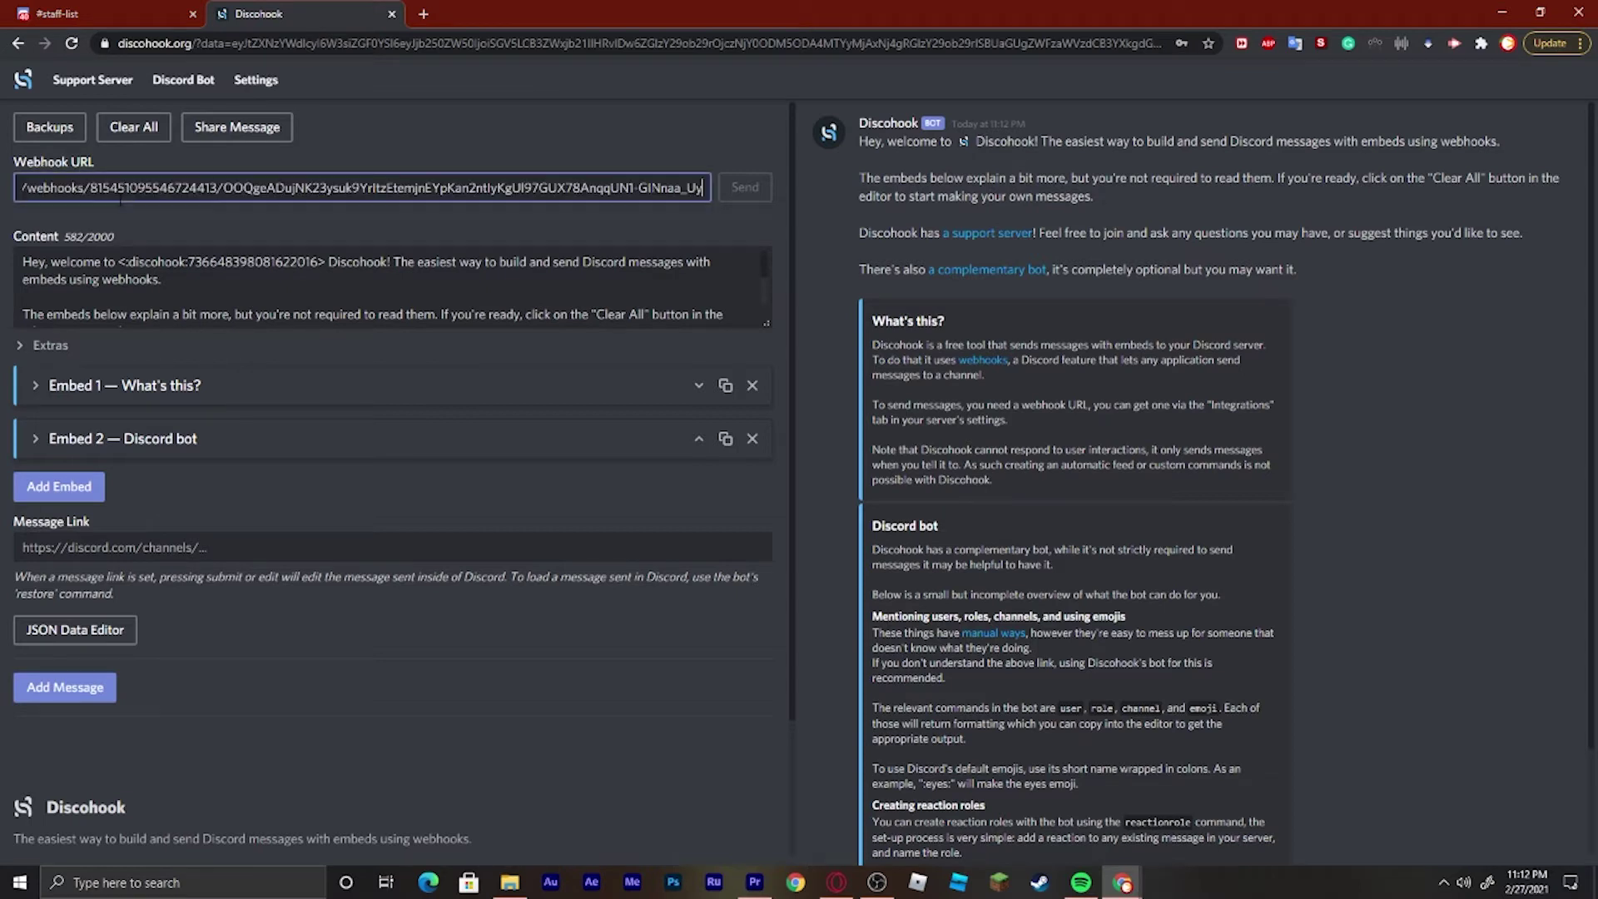
left_click(571, 163)
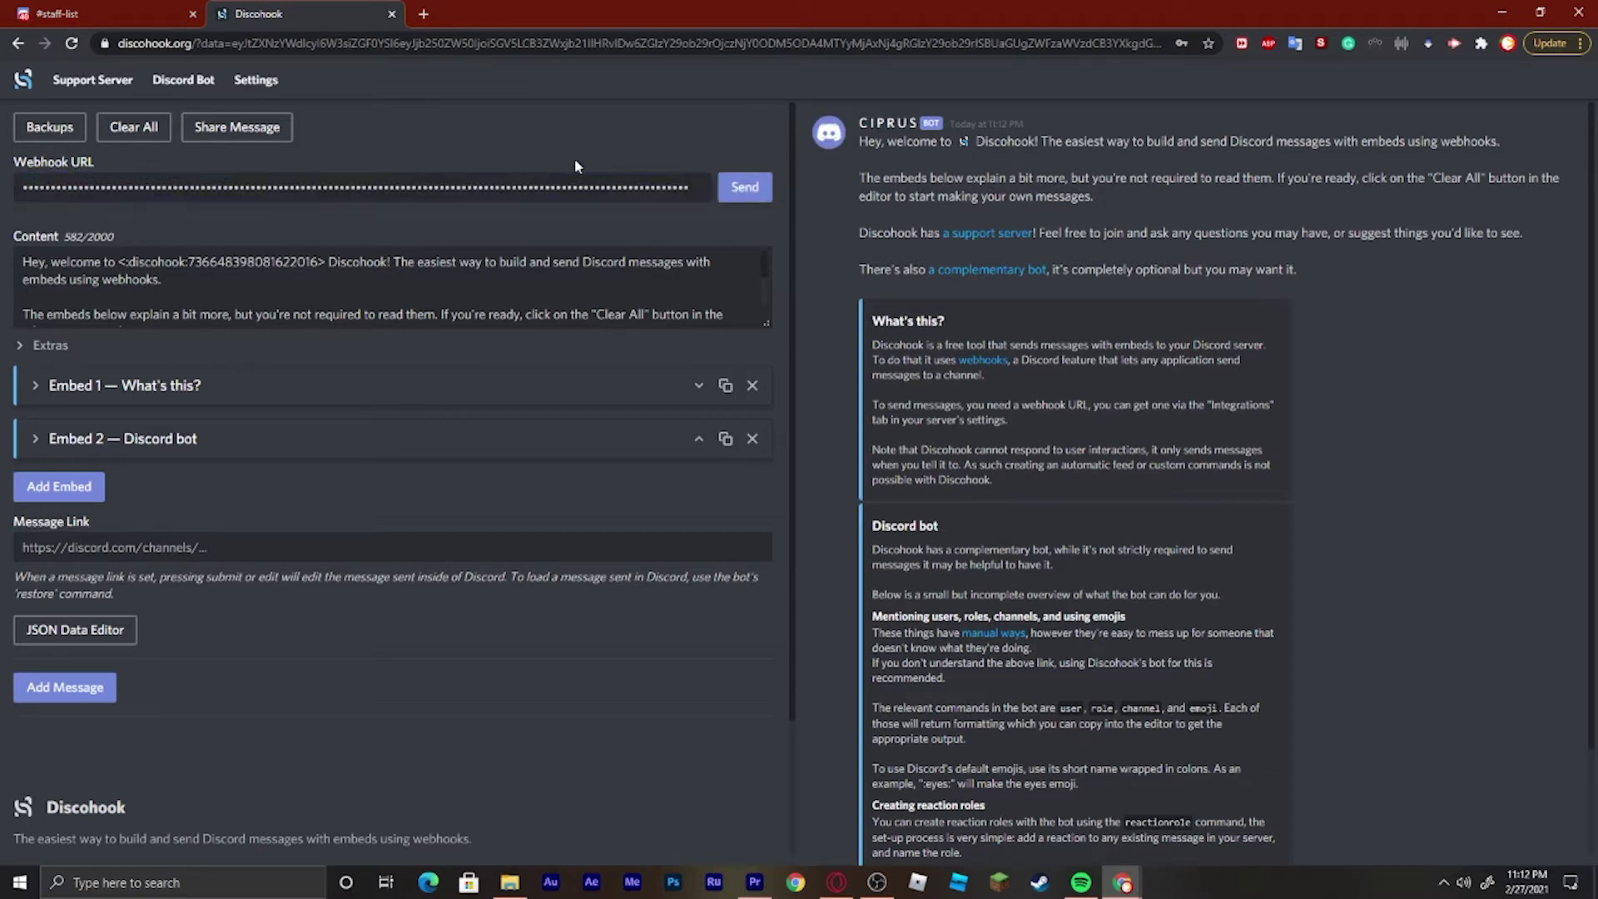
left_click(745, 188)
Clear the message content text and expand the Embed 1 "What's this?" settings.
key("ctrl+a")
key("BackSpace")
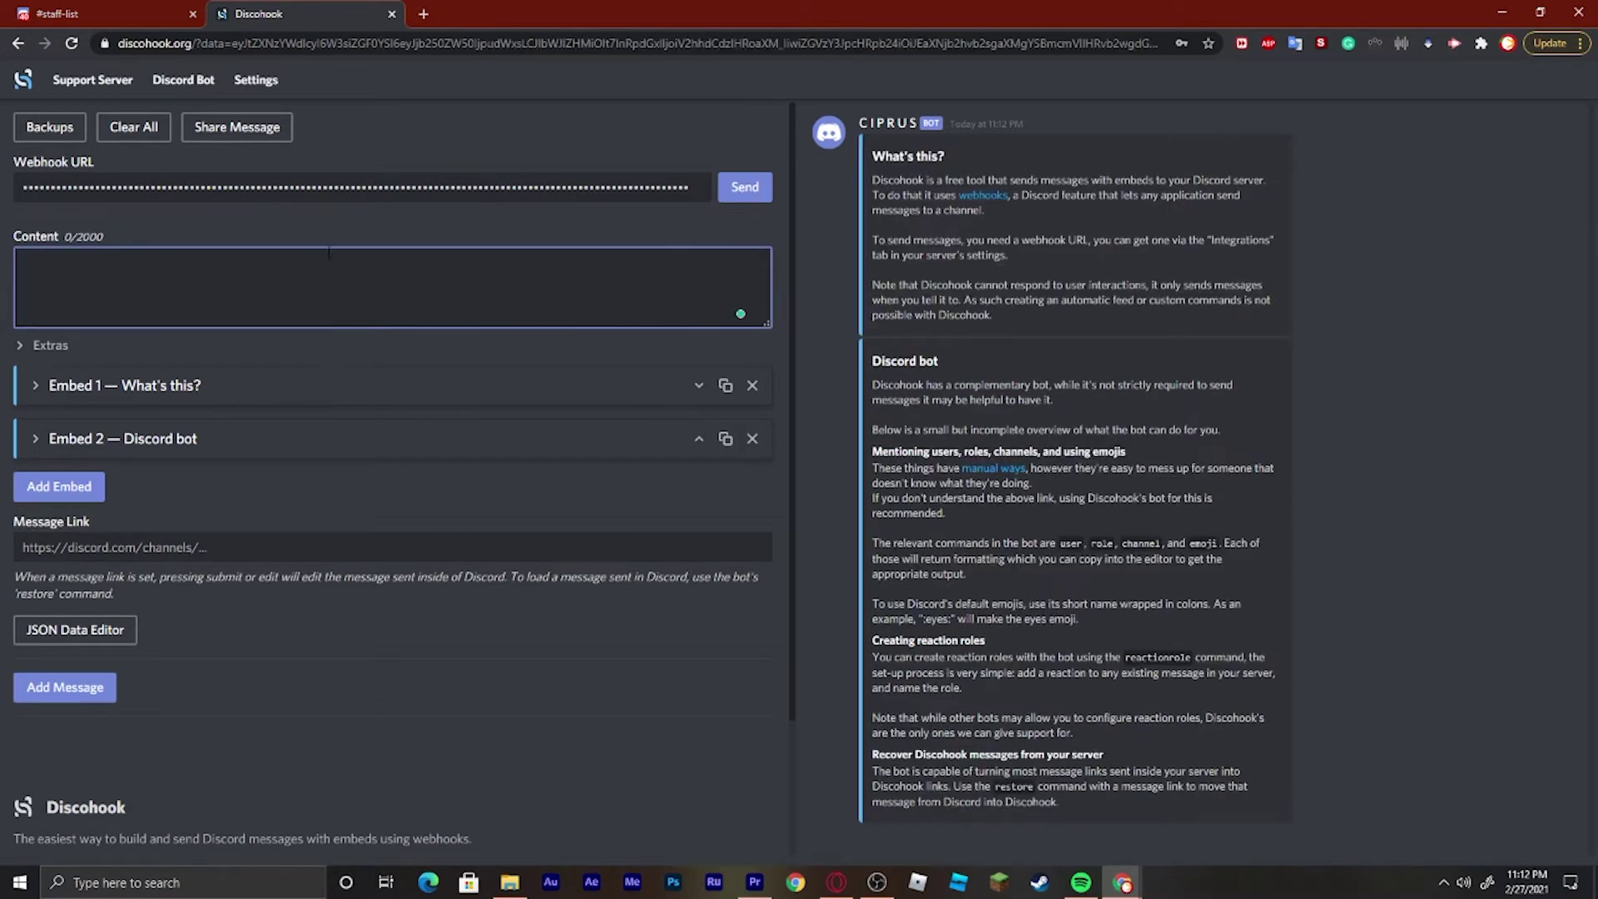
scroll(237, 368, "down", 1)
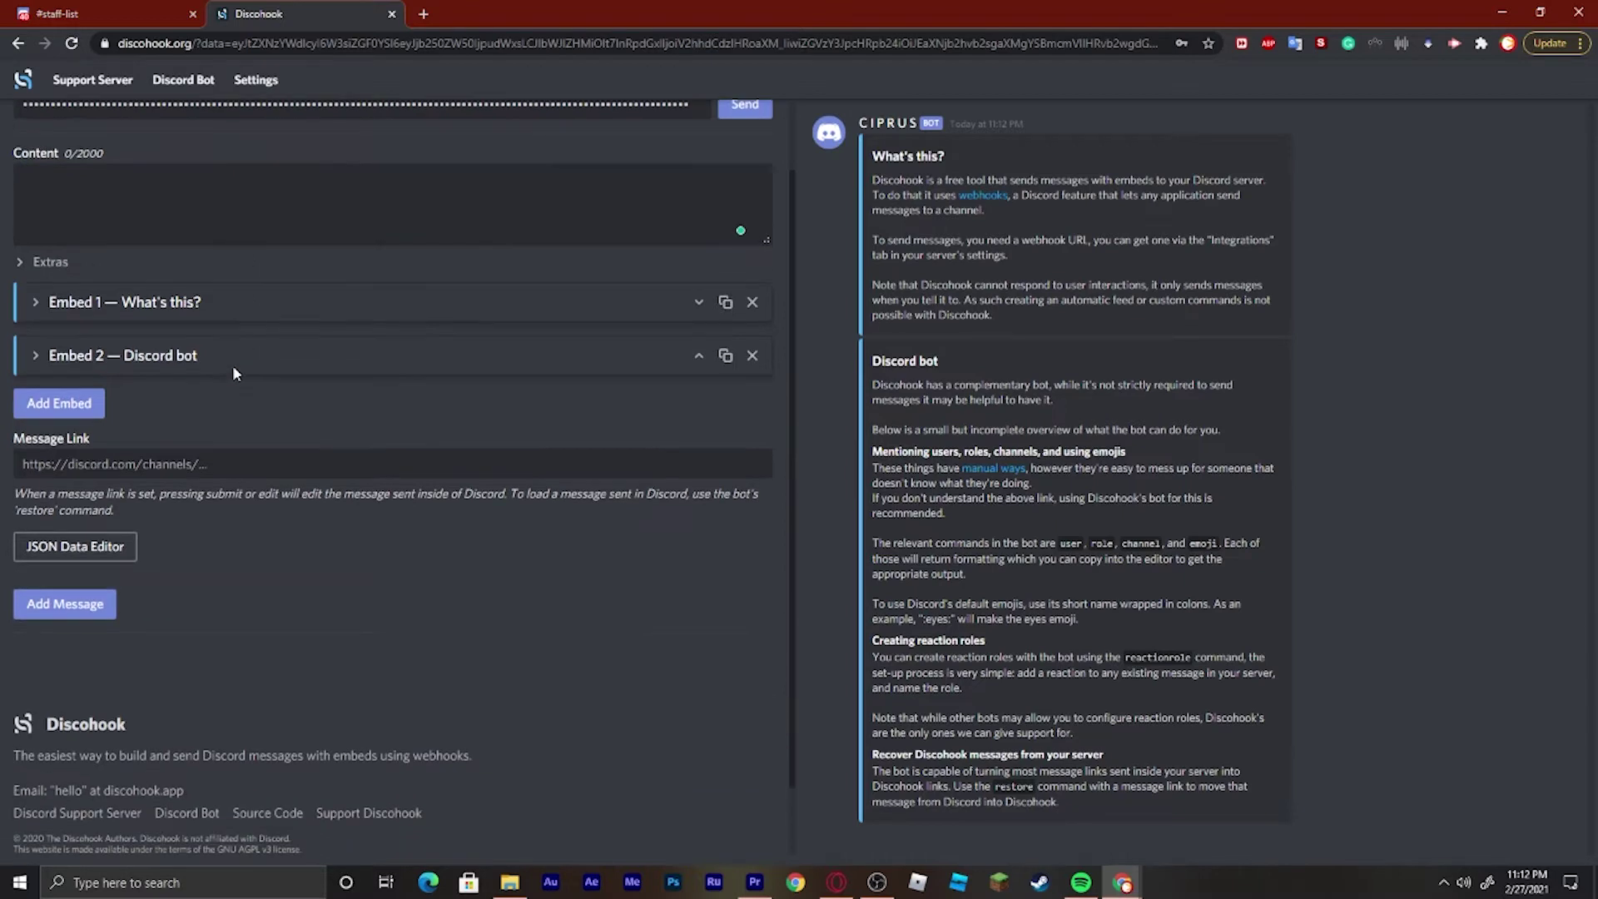
left_click(149, 307)
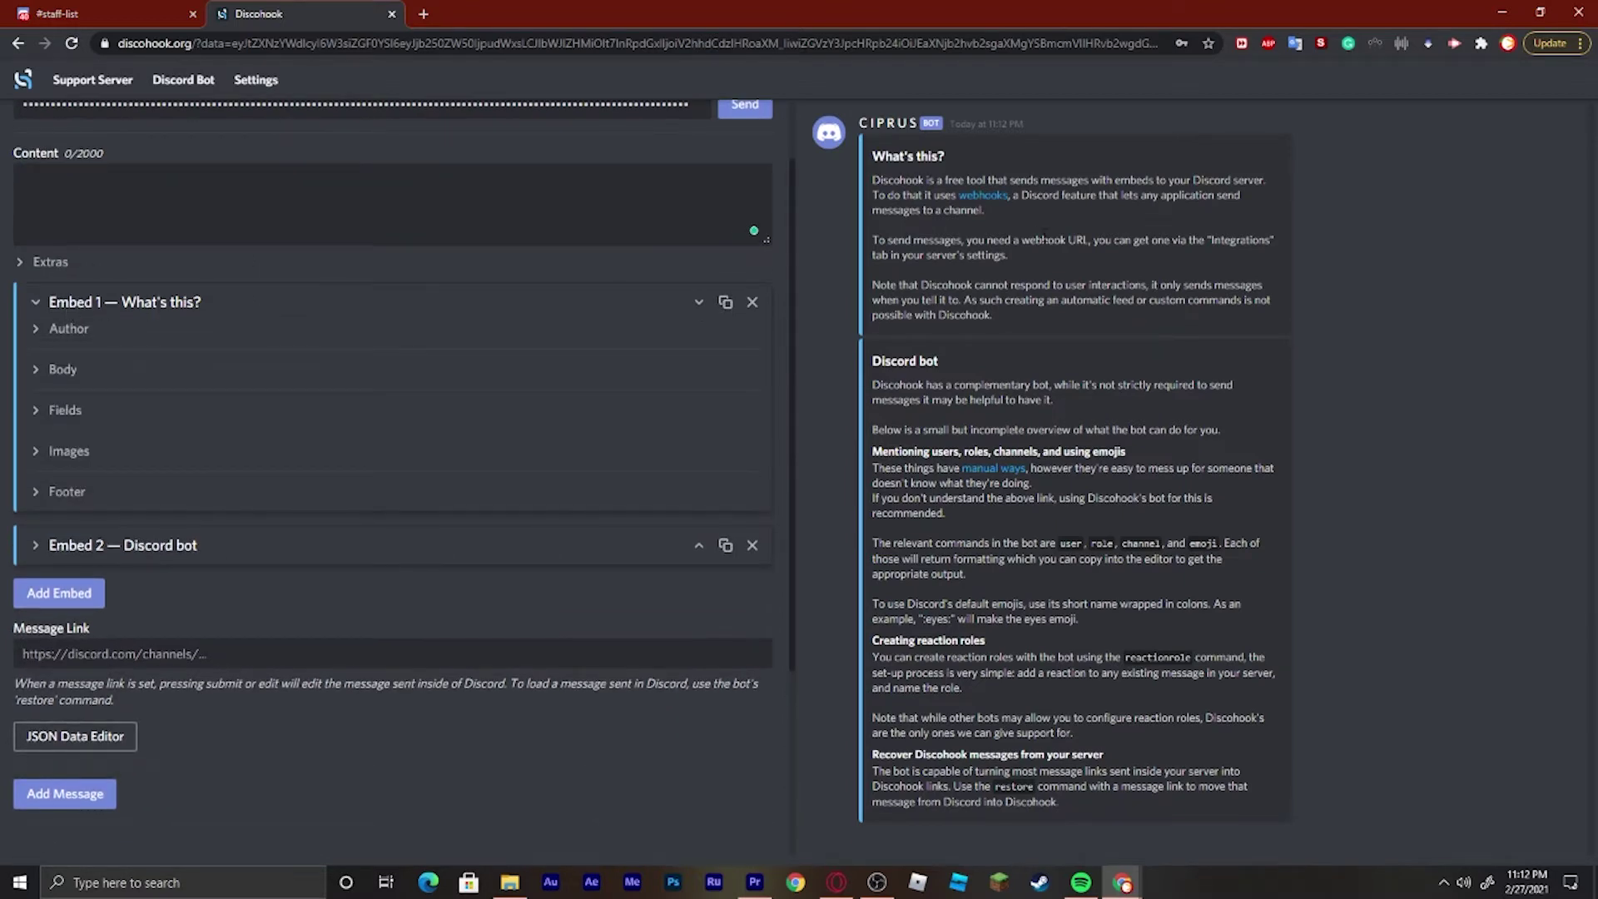
left_click_drag(862, 155, 1353, 322)
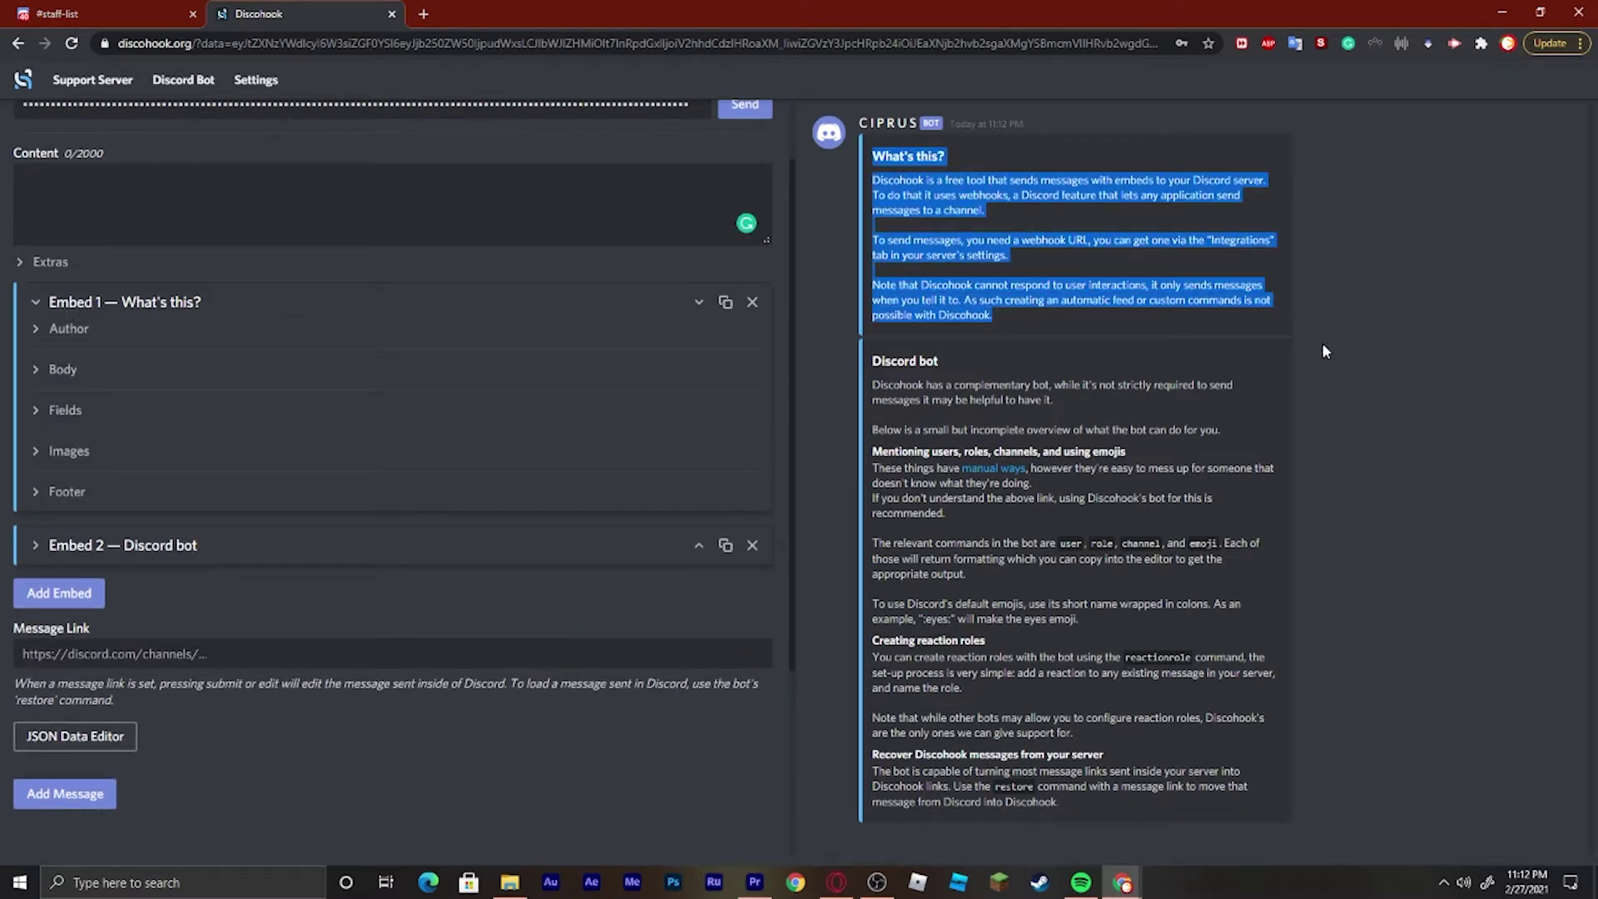
left_click(844, 341)
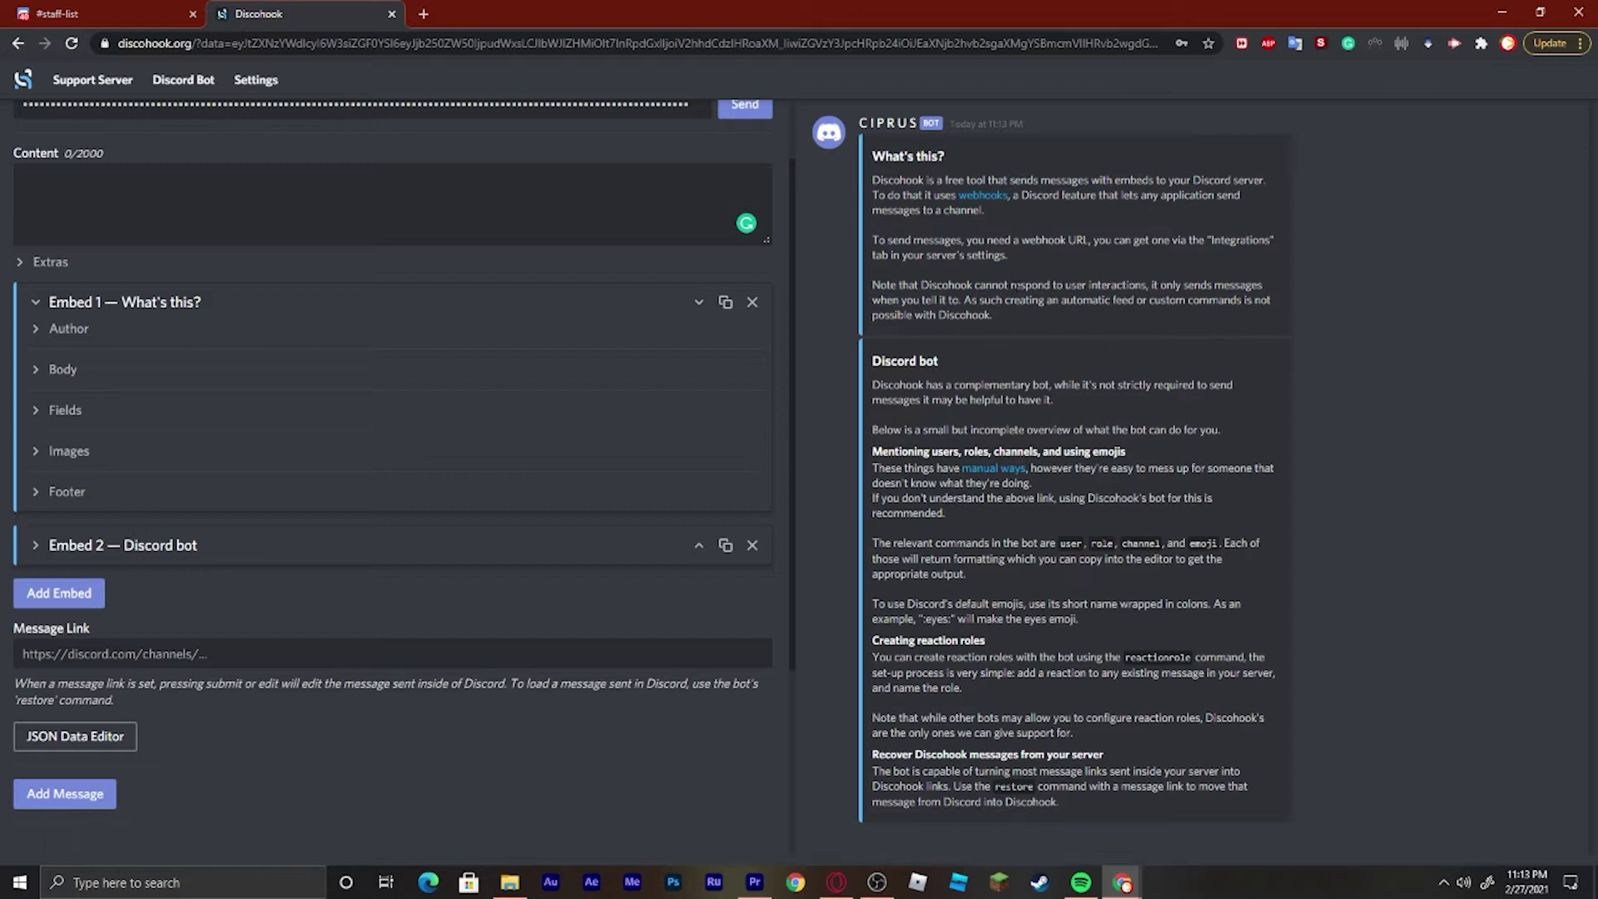
Enter "hio" as Embed 1's author name, then delete it again.
left_click(63, 327)
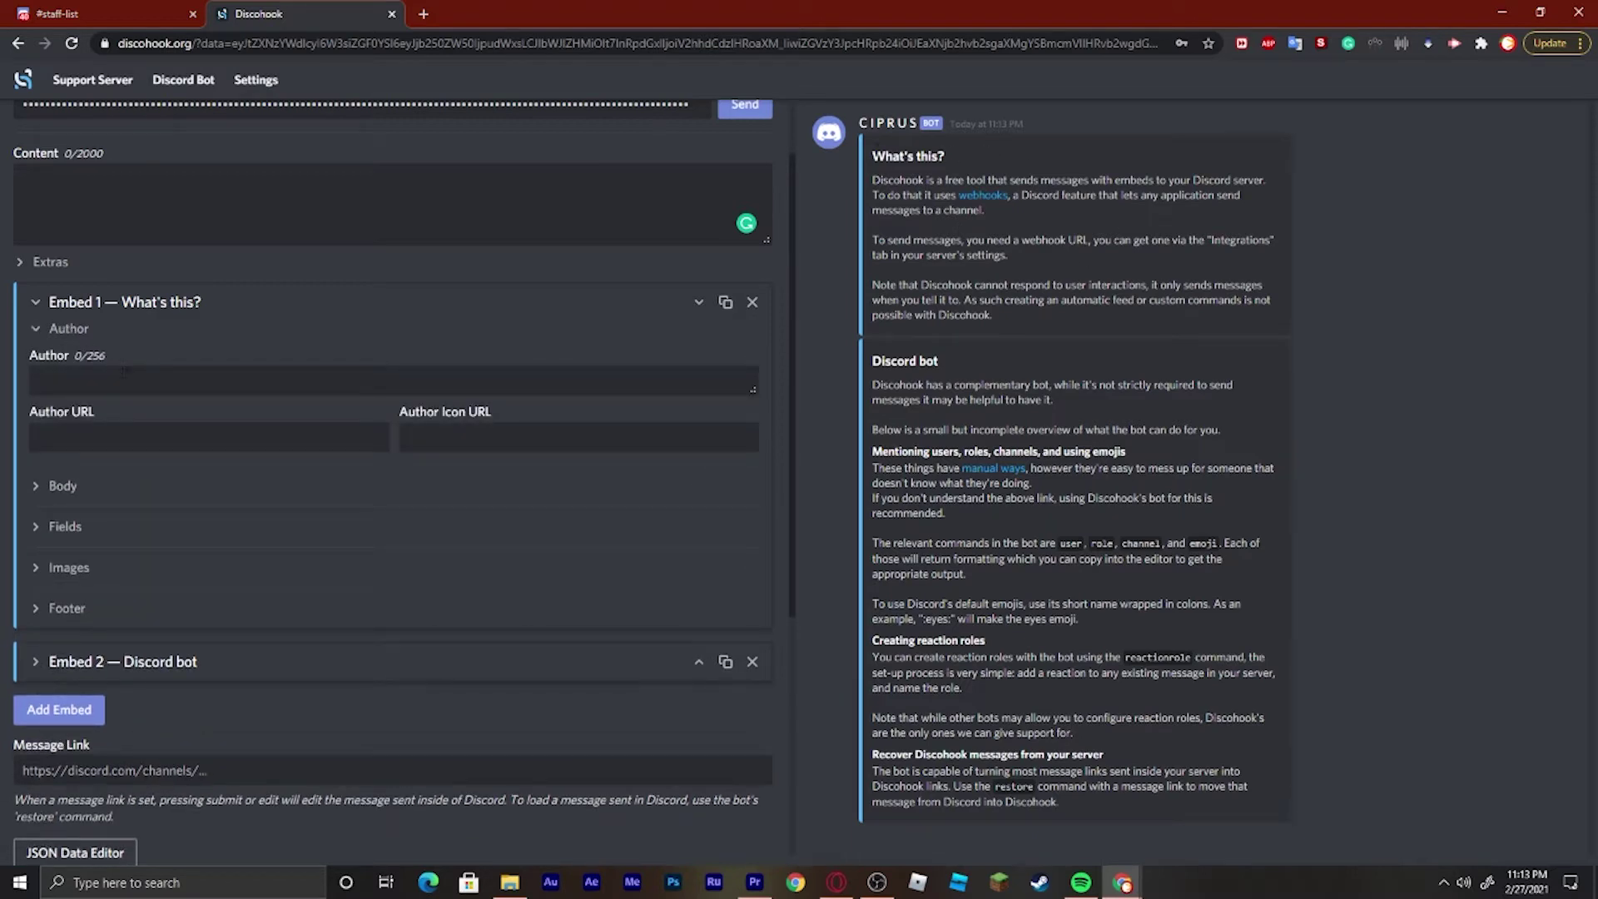
left_click(198, 381)
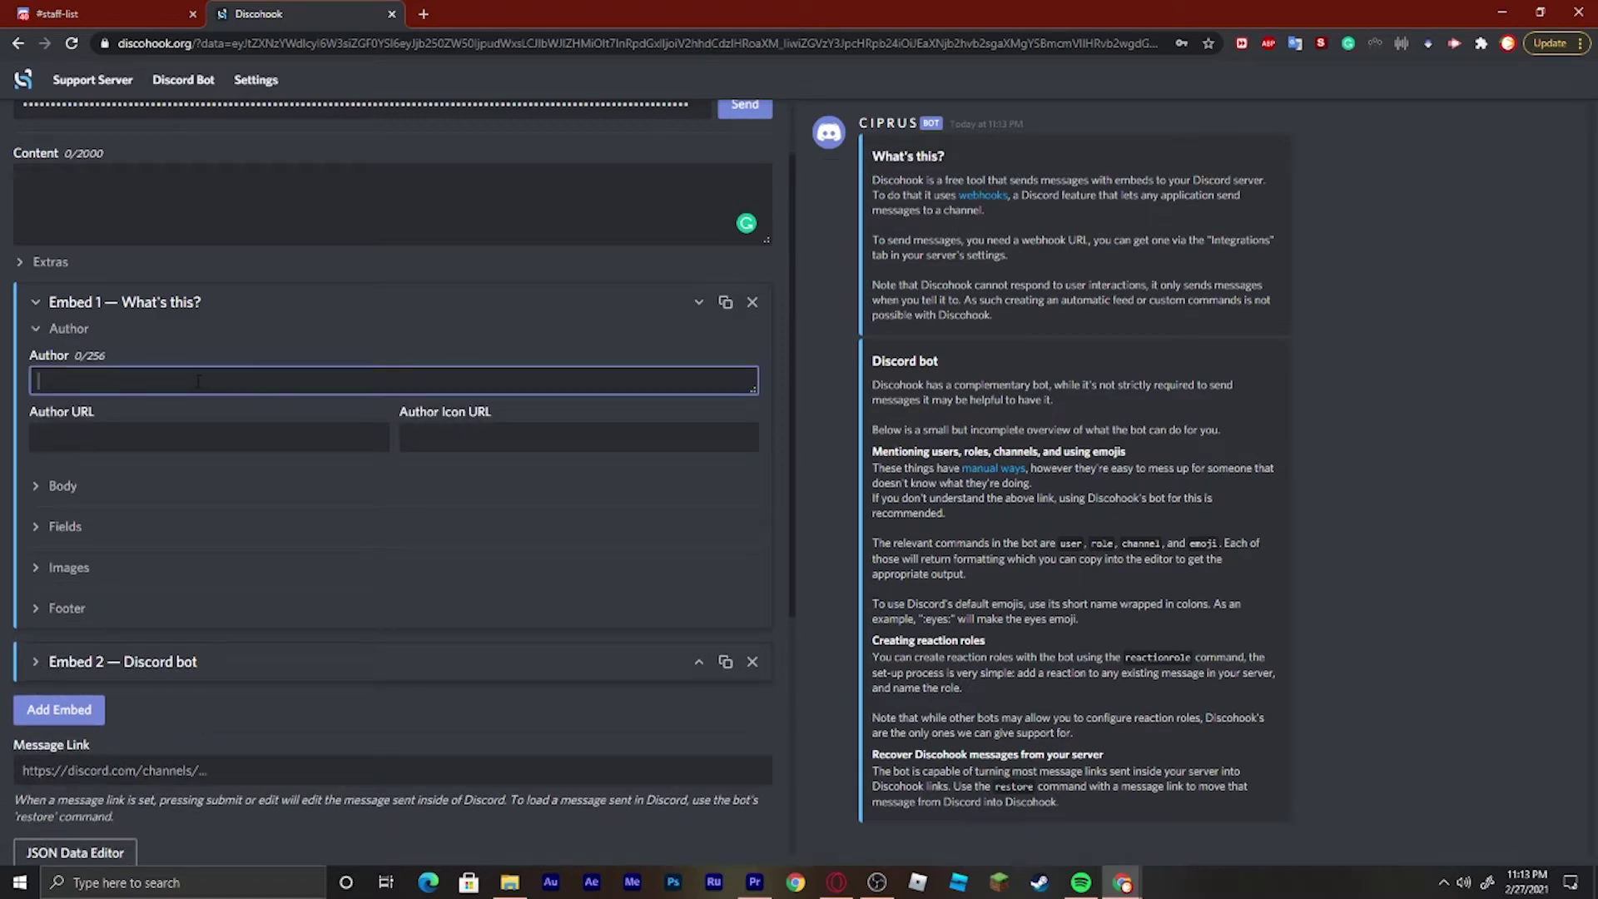
type("hio")
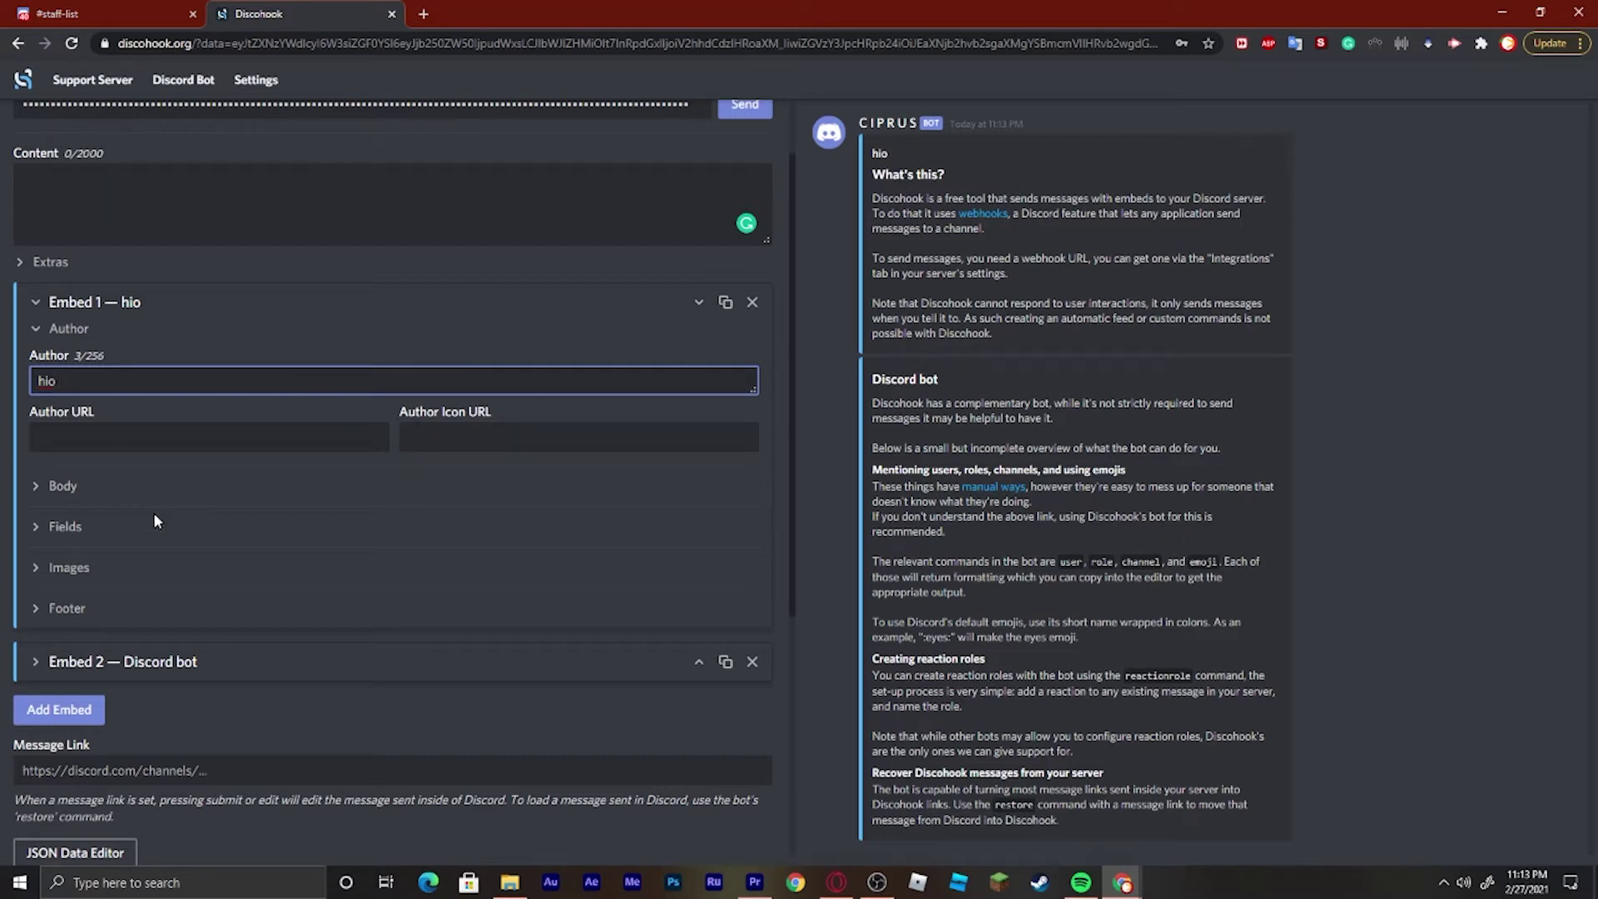
key("ctrl+a")
key("BackSpace")
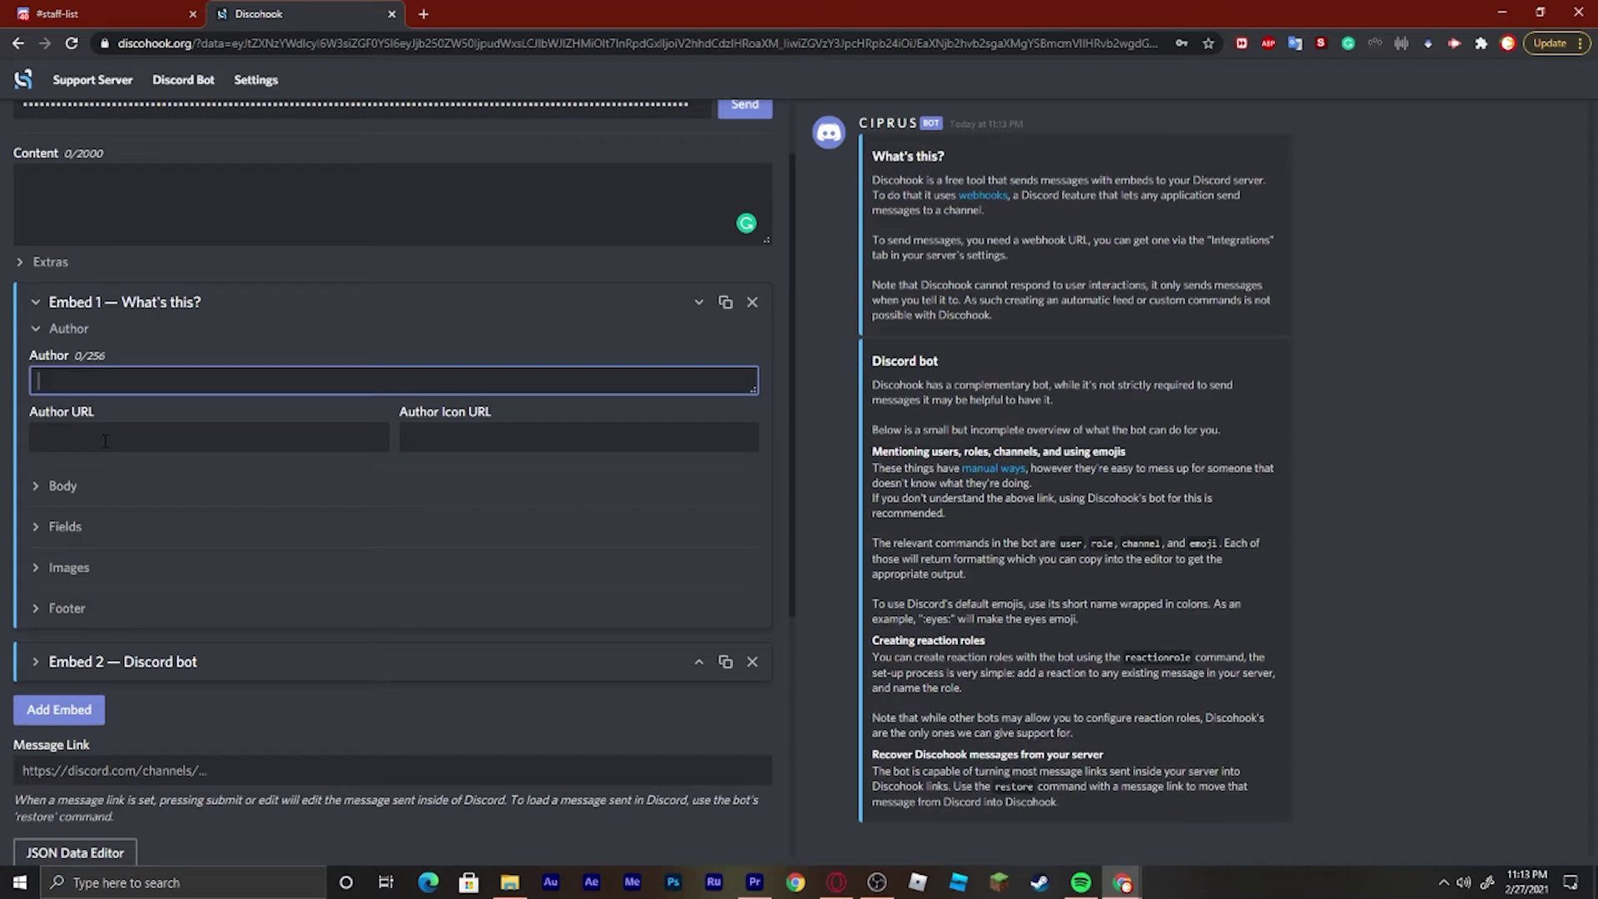
Collapse Author and review Embed 1's body settings: title, description and link URL.
left_click(36, 328)
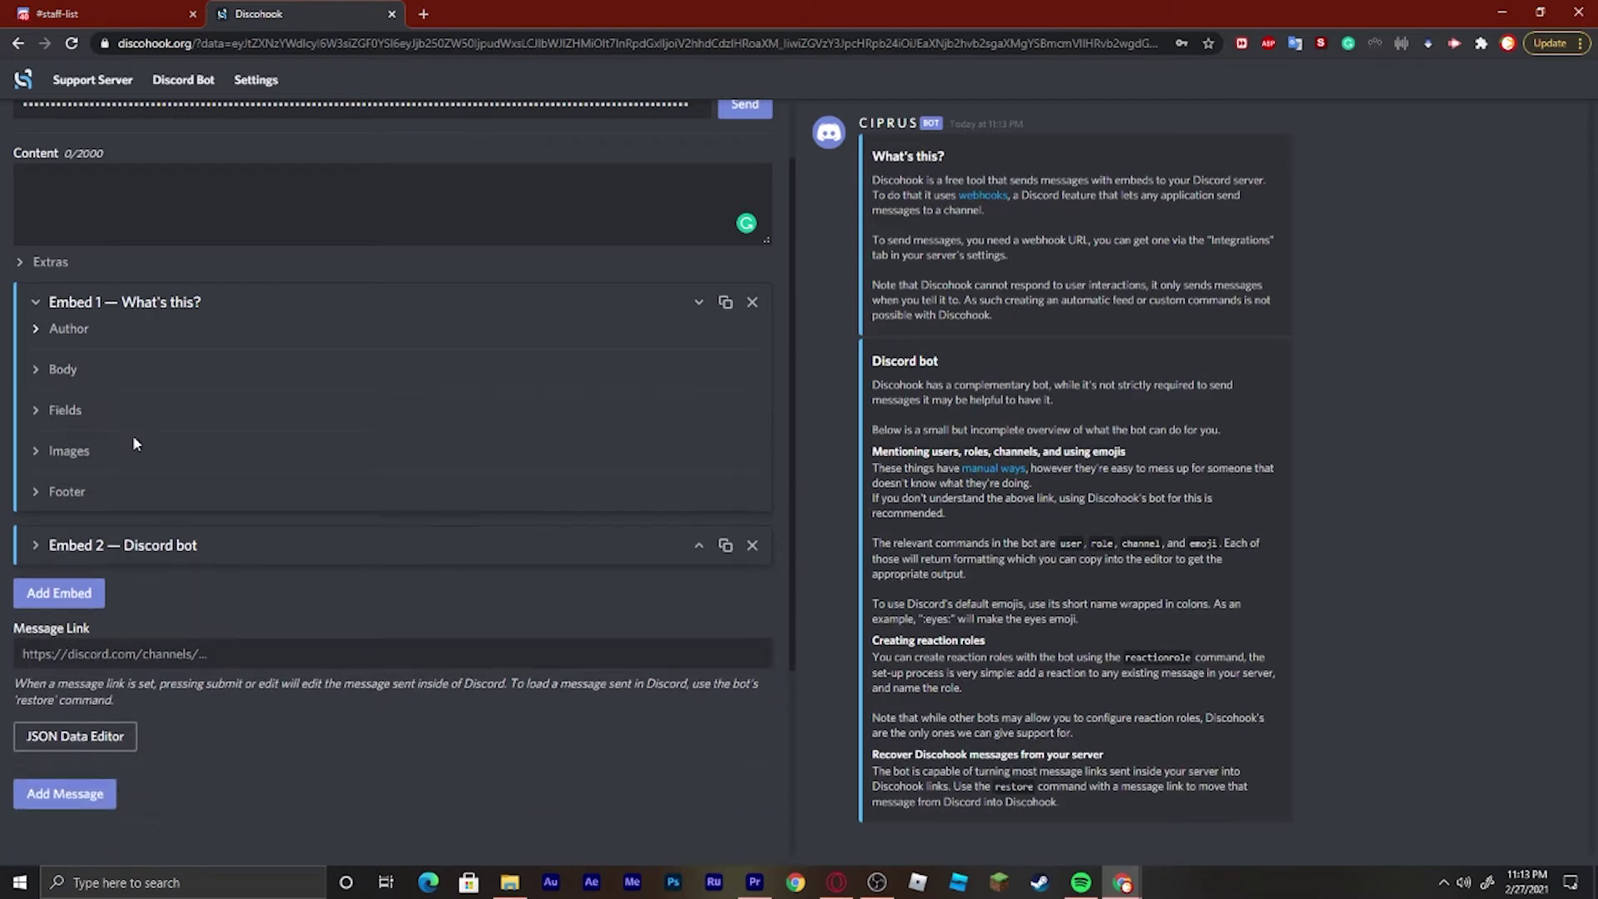
left_click(87, 365)
left_click_drag(866, 173, 1195, 316)
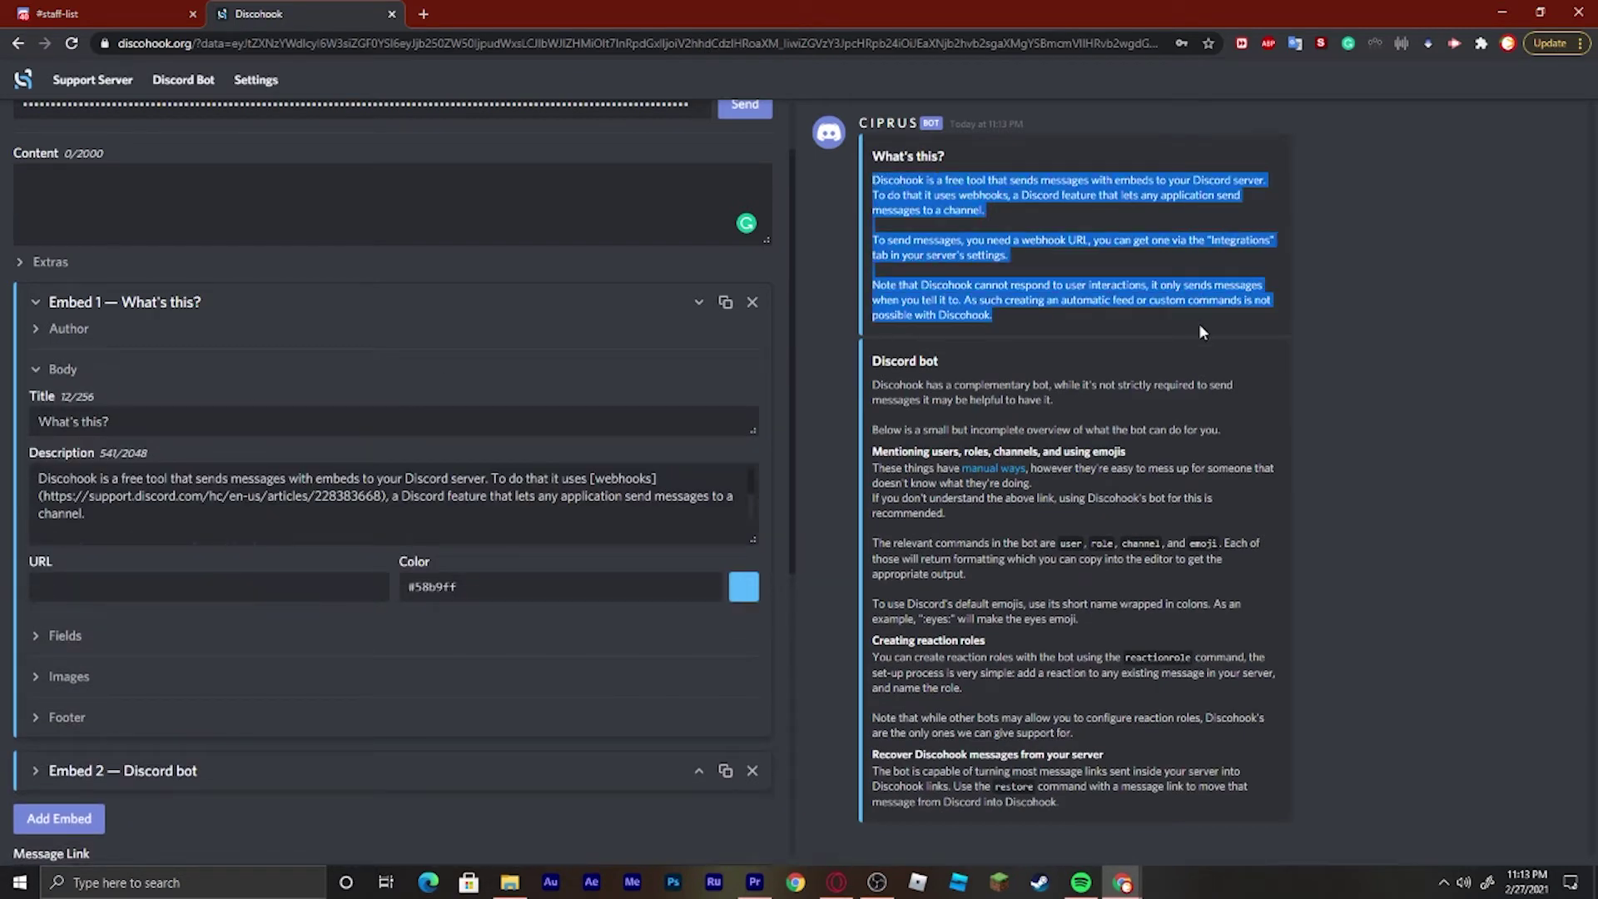
left_click_drag(123, 422, 96, 422)
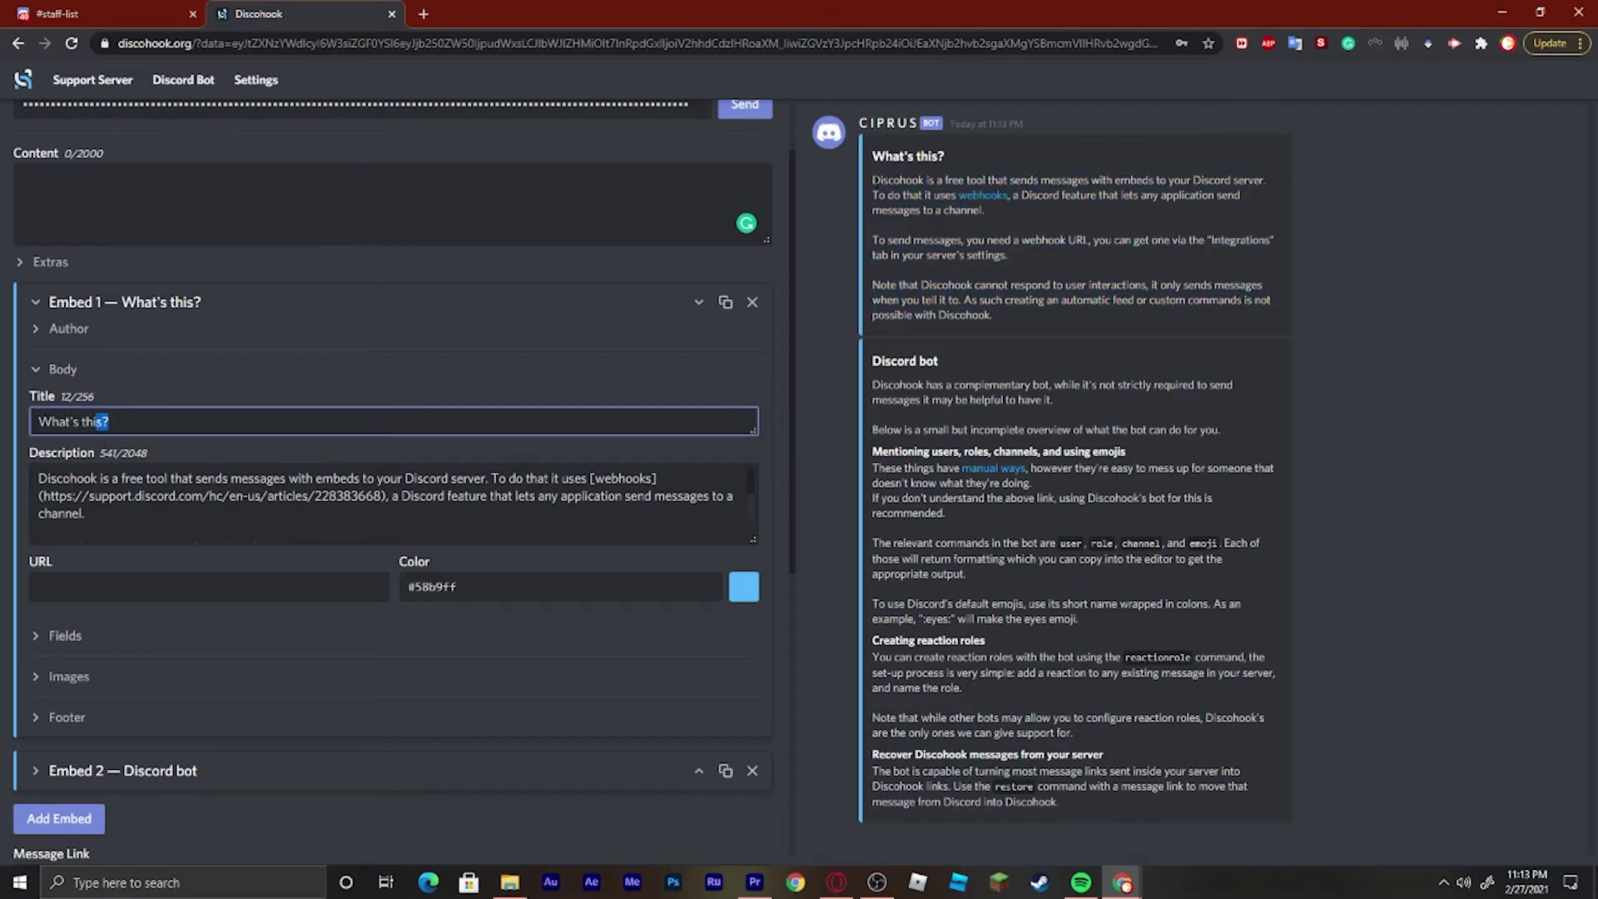
left_click(1008, 154)
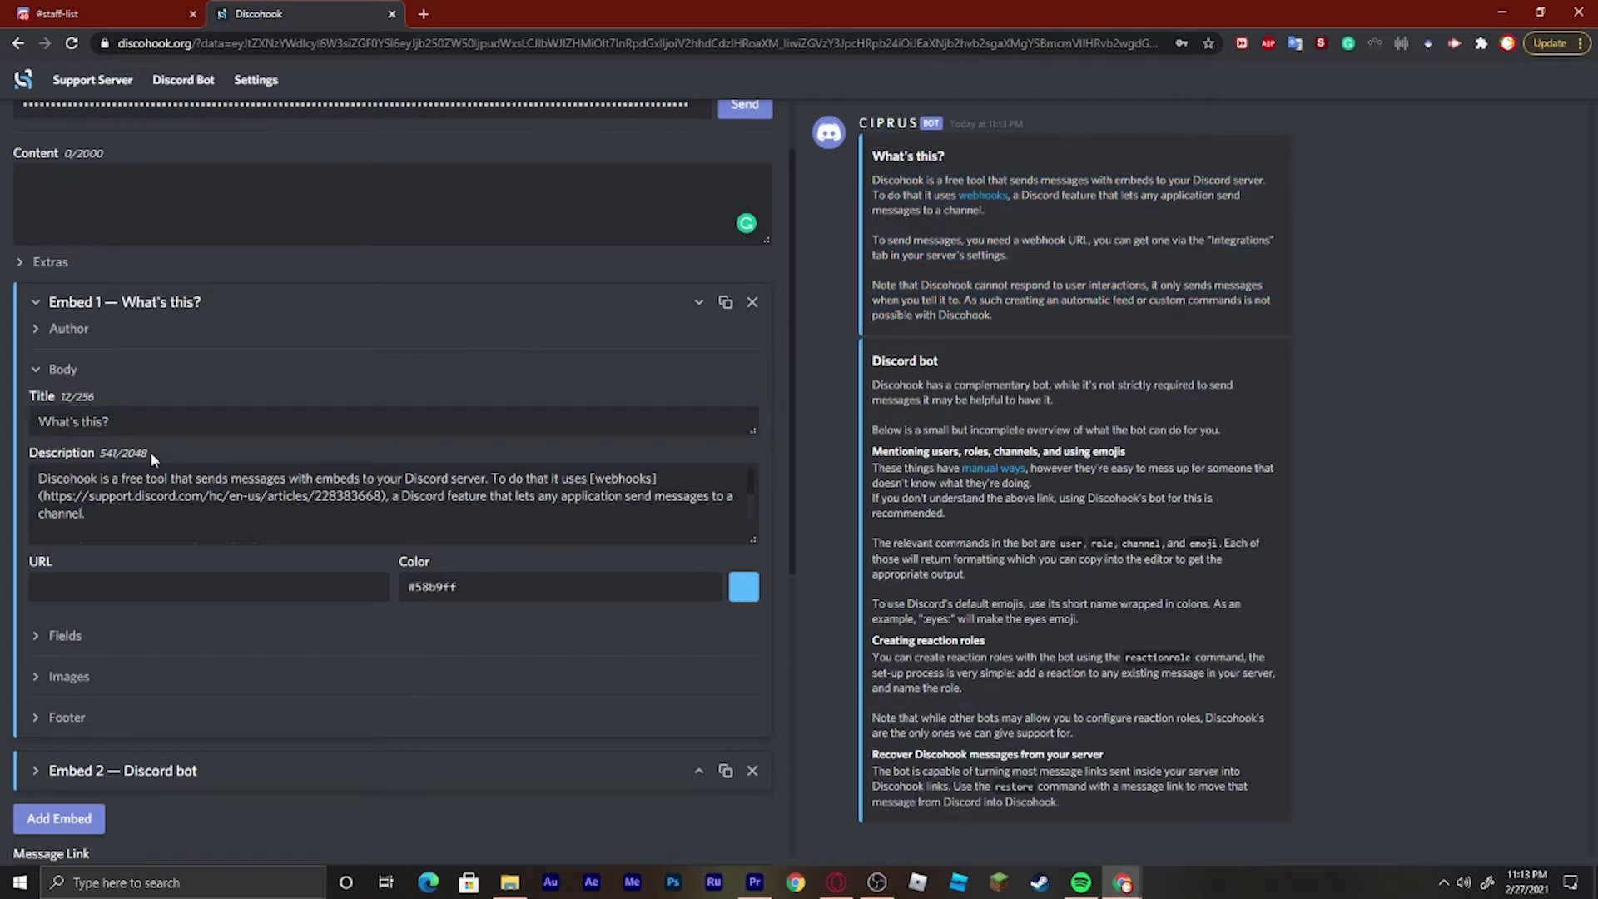
left_click(70, 583)
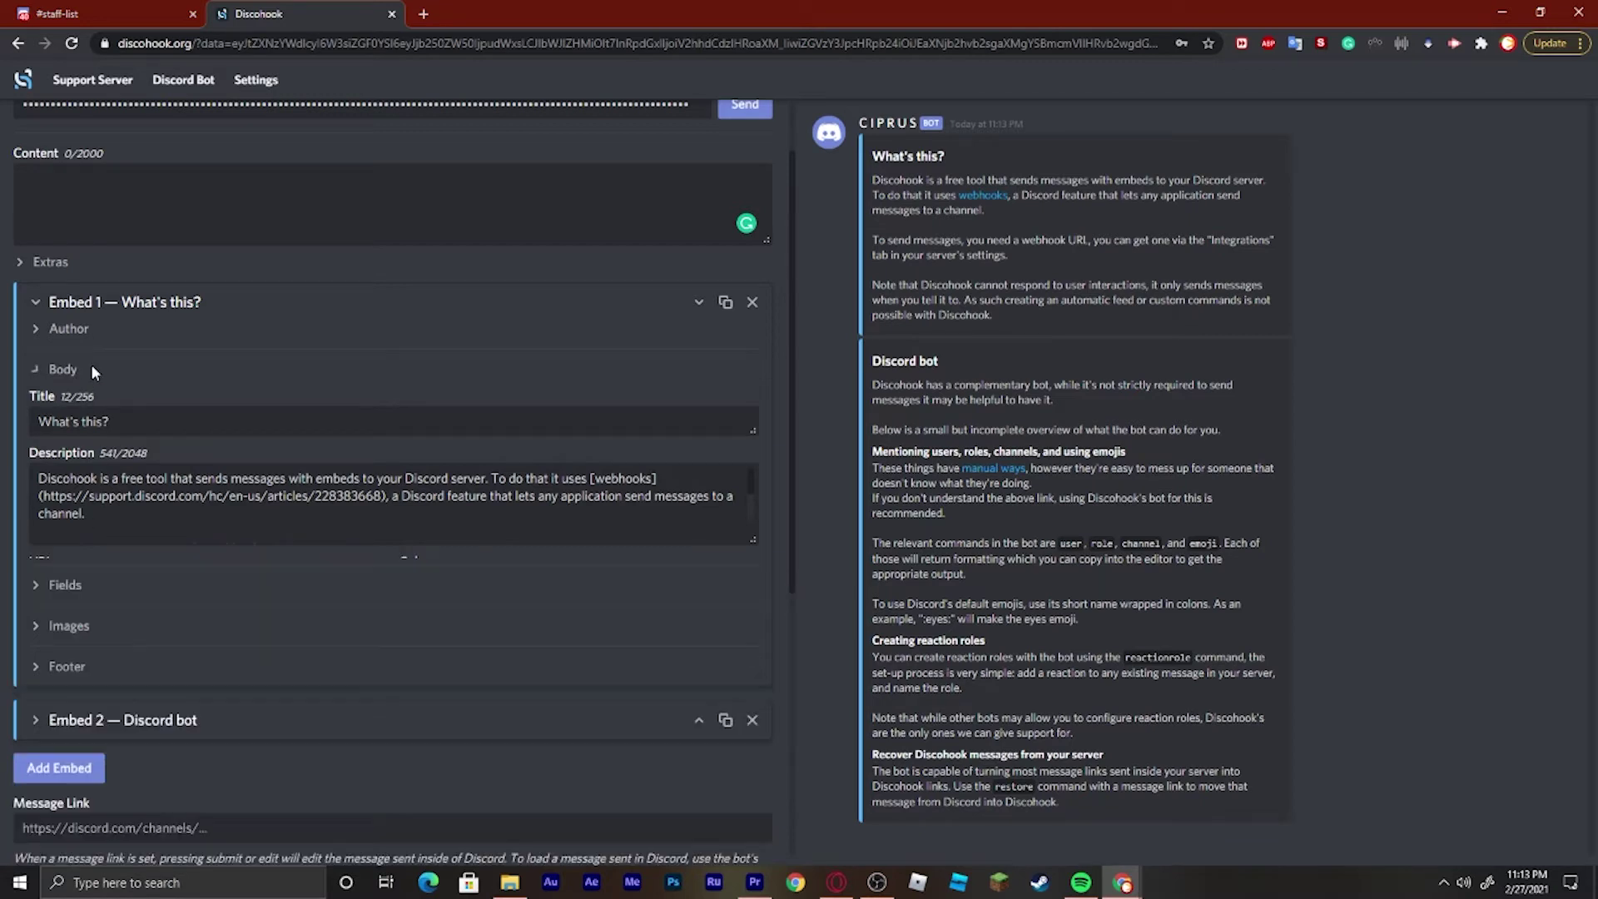
left_click(92, 366)
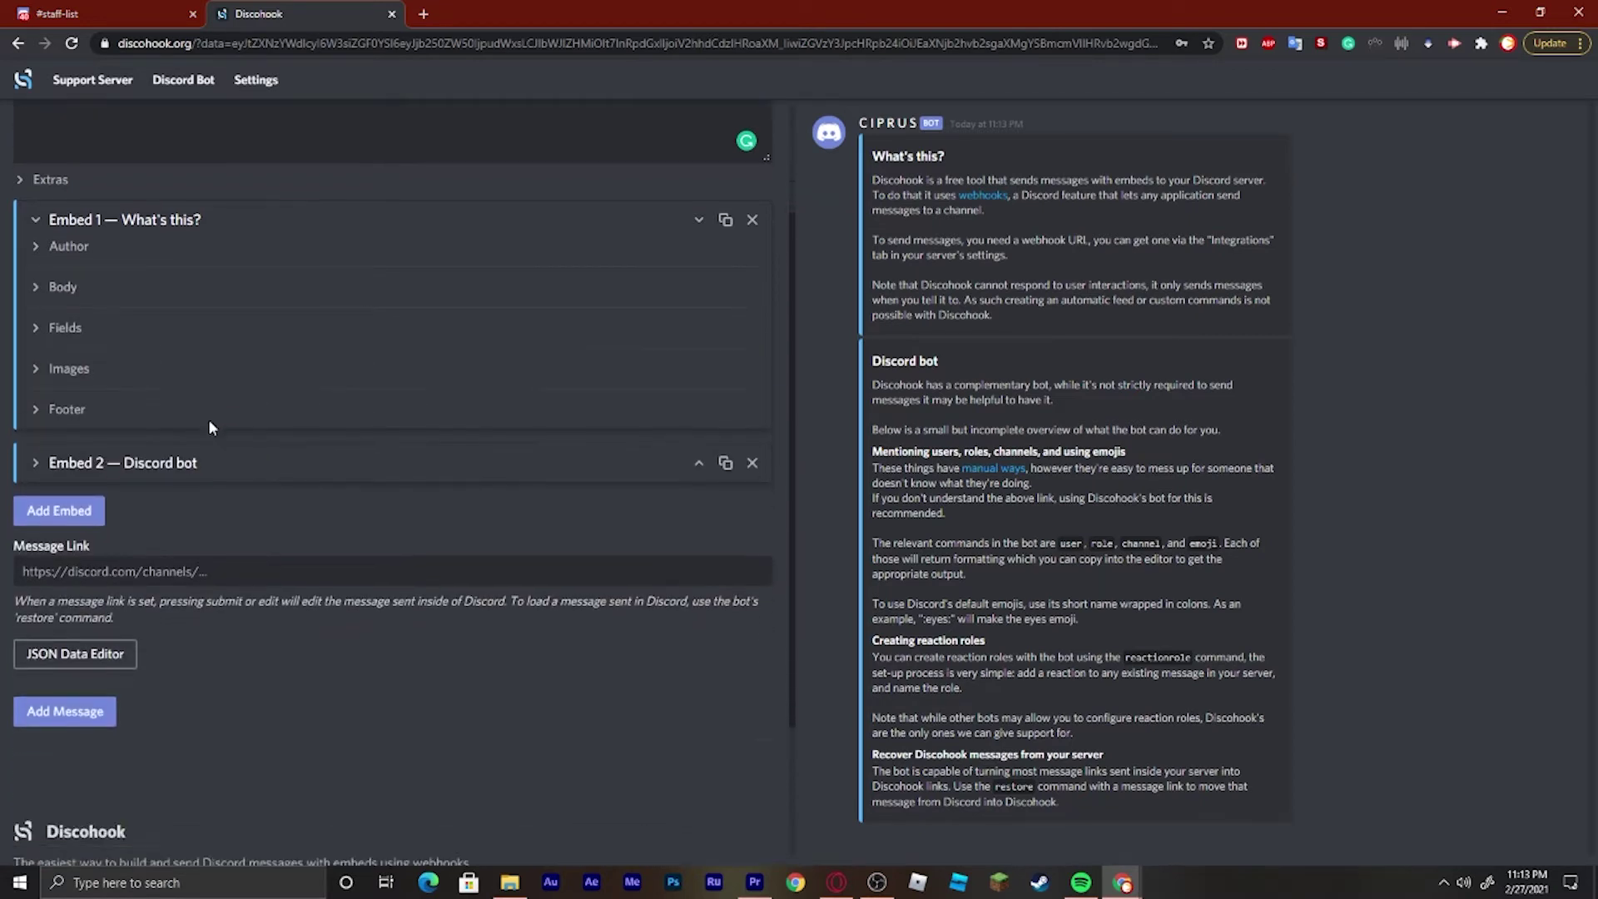
Toggle Embed 1's Fields and Body sections, then expand Images with the Image URLs field focused.
left_click(71, 326)
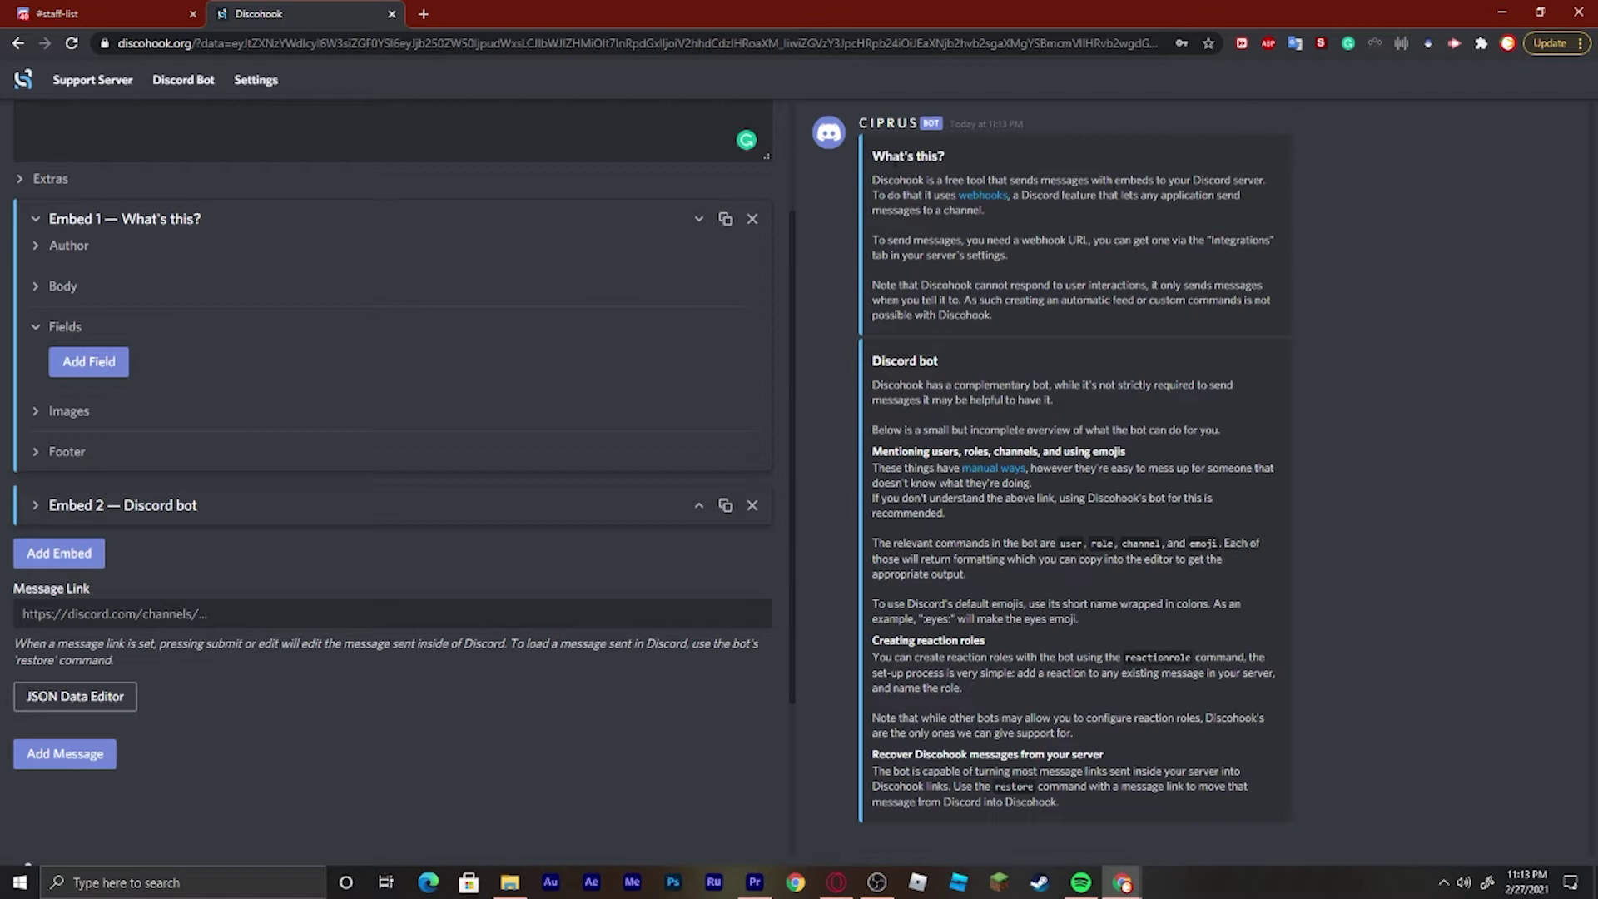
left_click(60, 285)
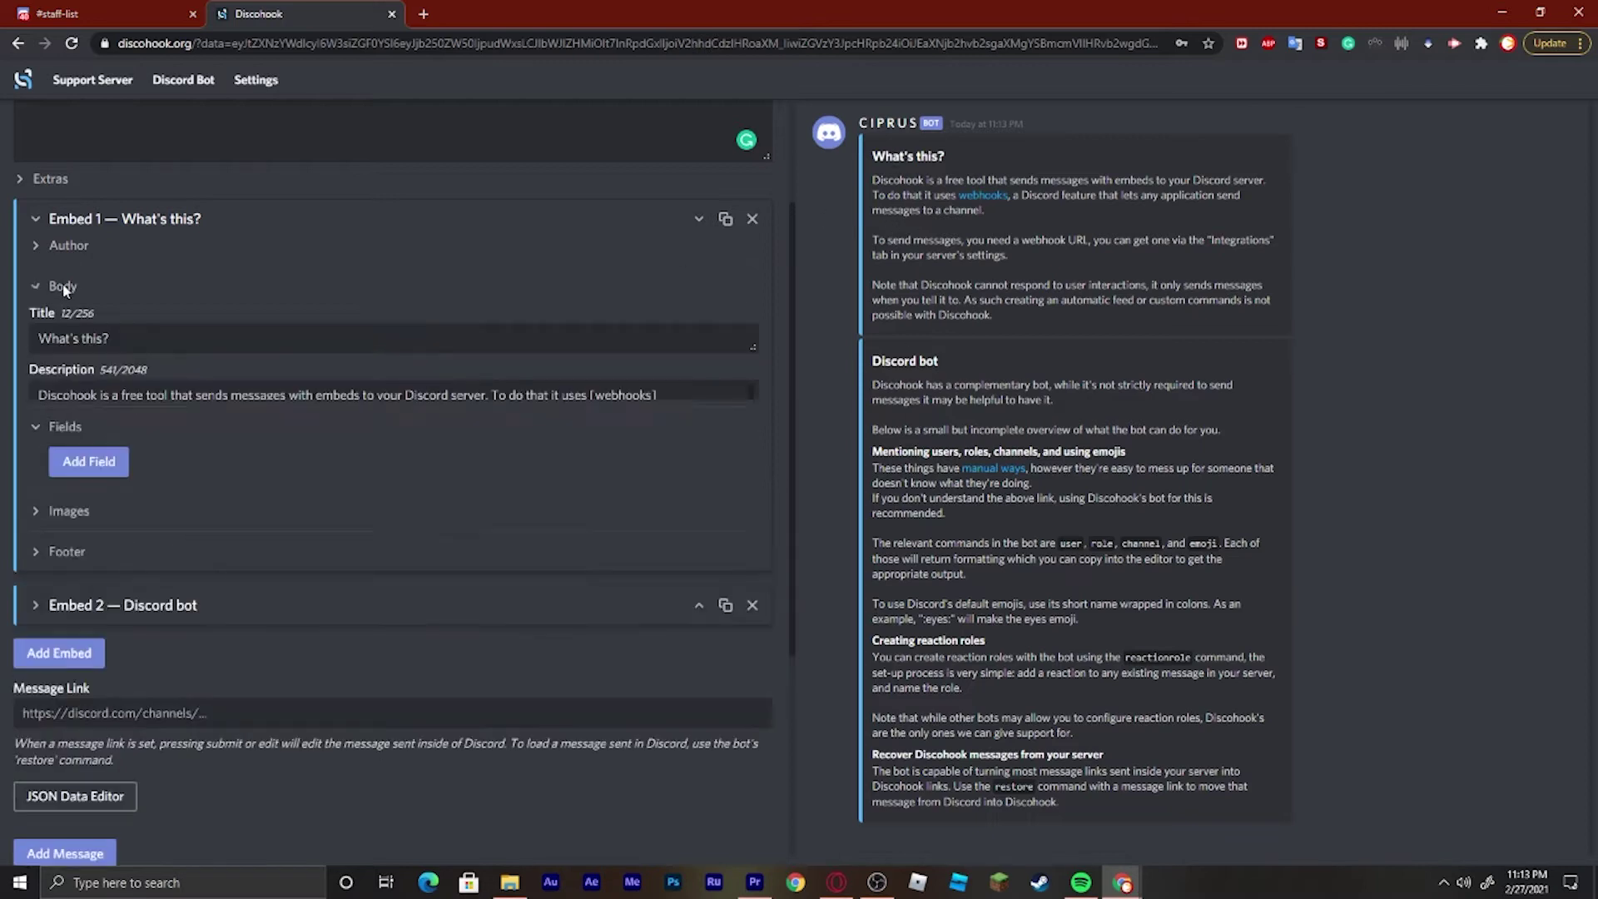
left_click(85, 287)
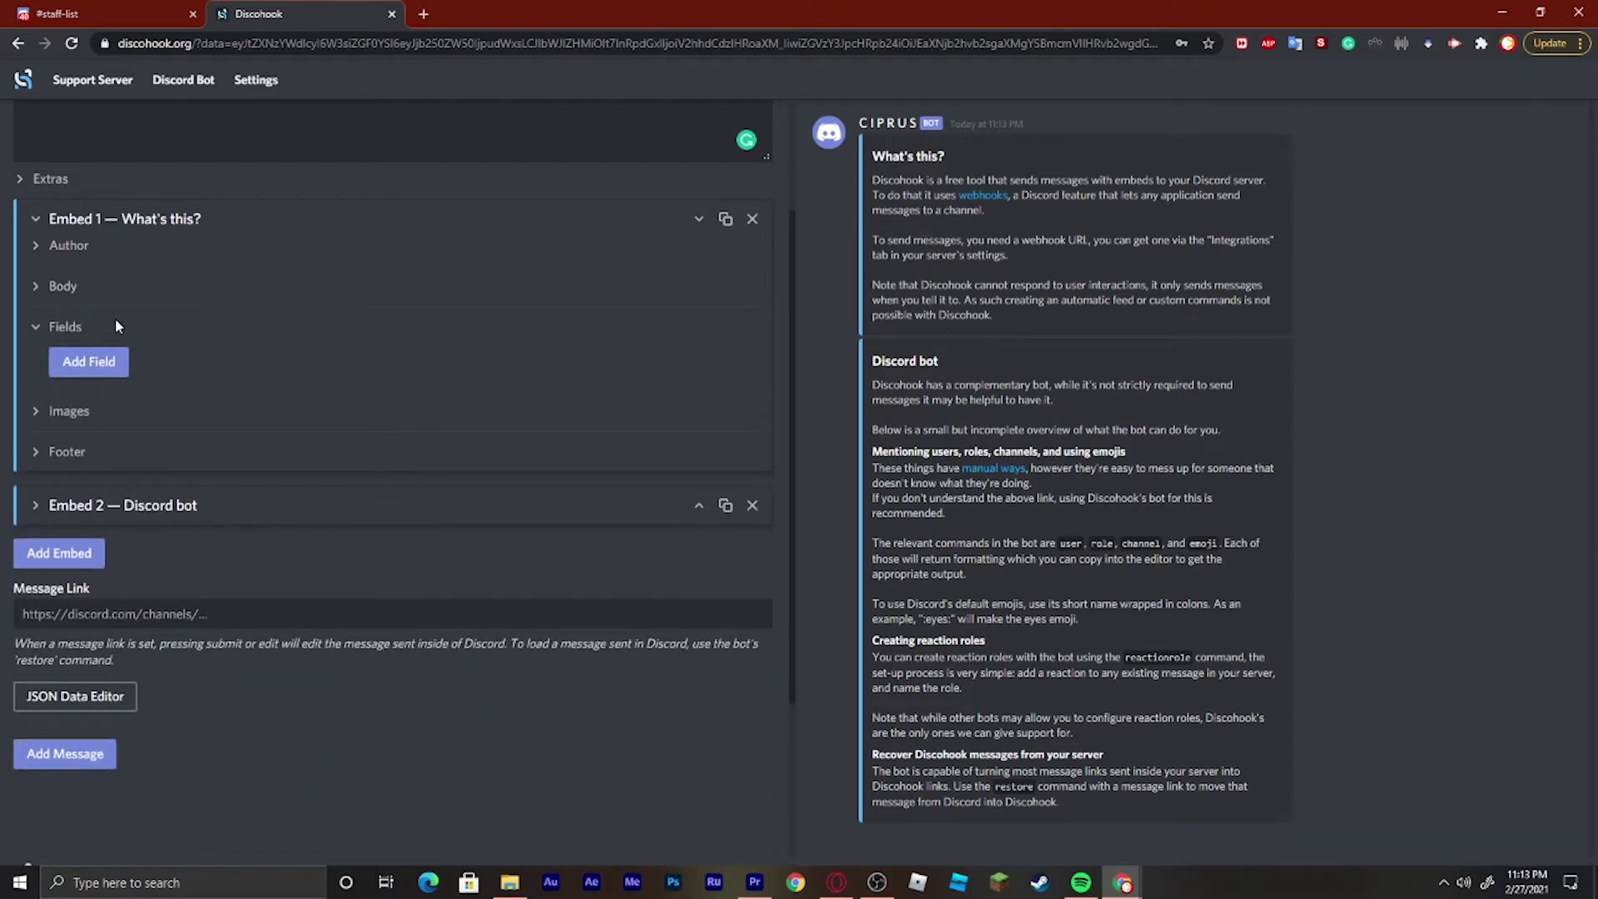
left_click(116, 325)
left_click(75, 368)
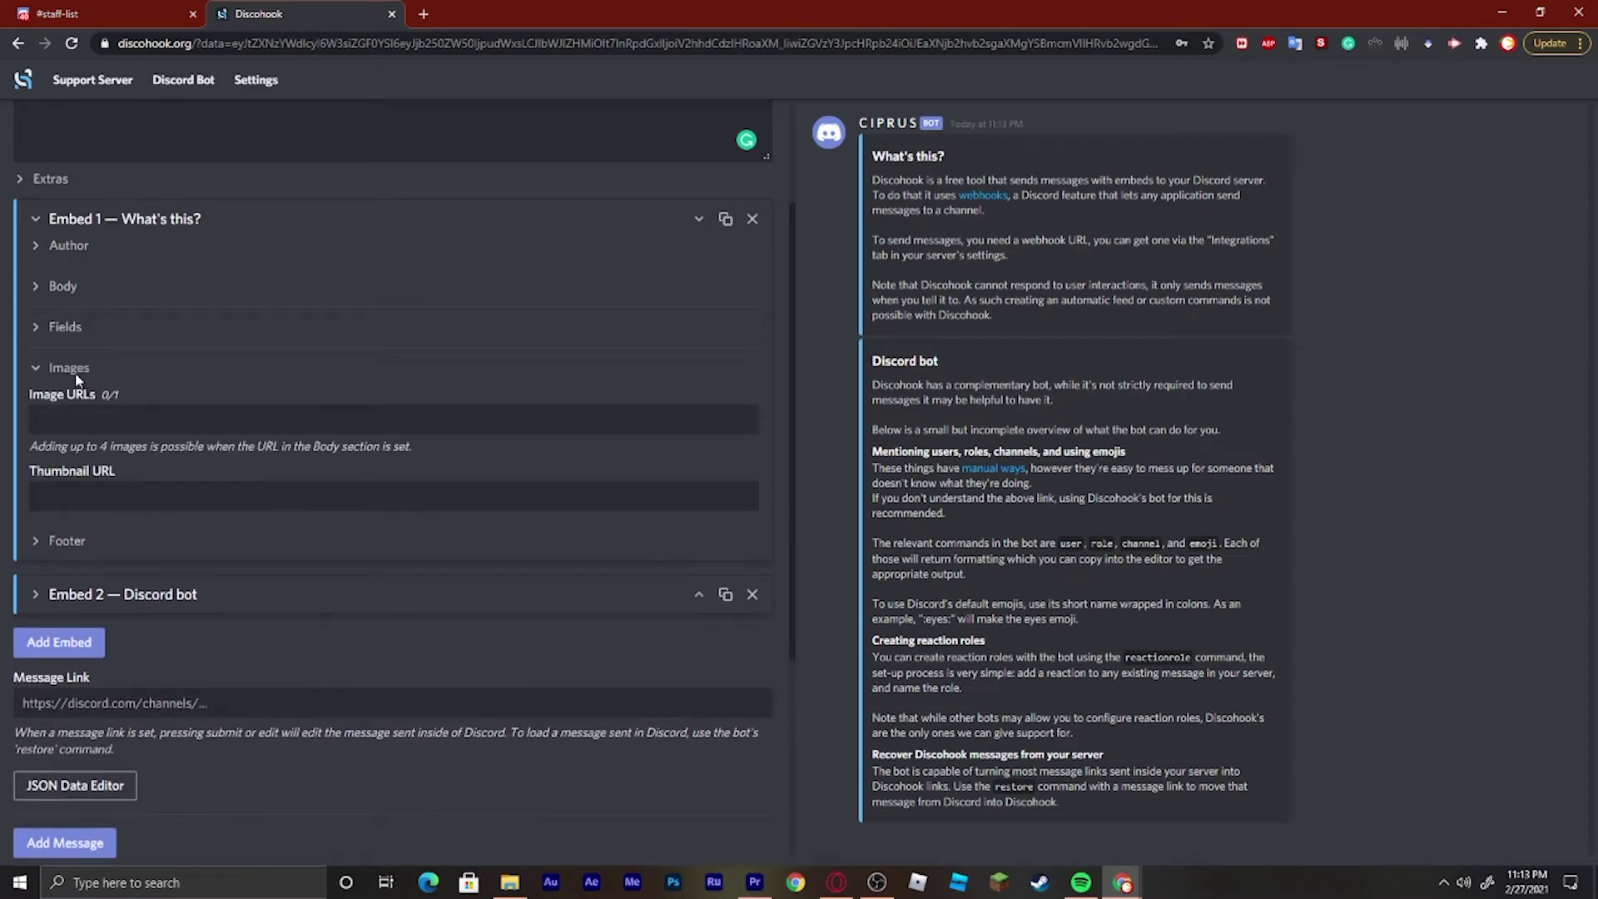
left_click(166, 419)
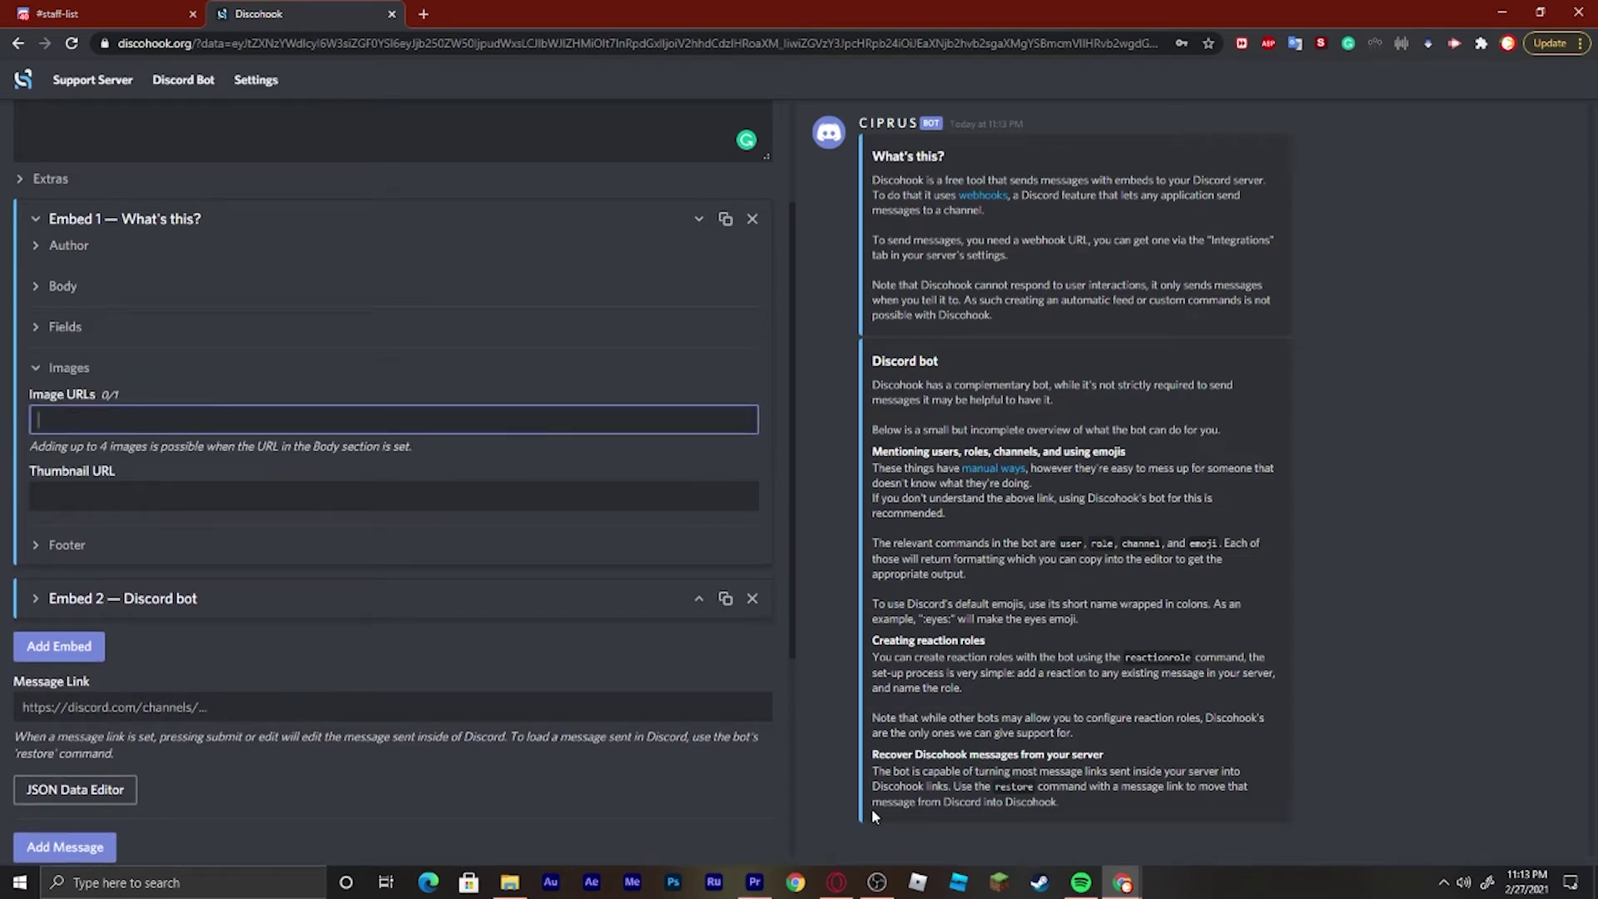
Close Discord's Server Settings and compare the #staff-list embed with Discohook's editor.
key("ctrl+Tab")
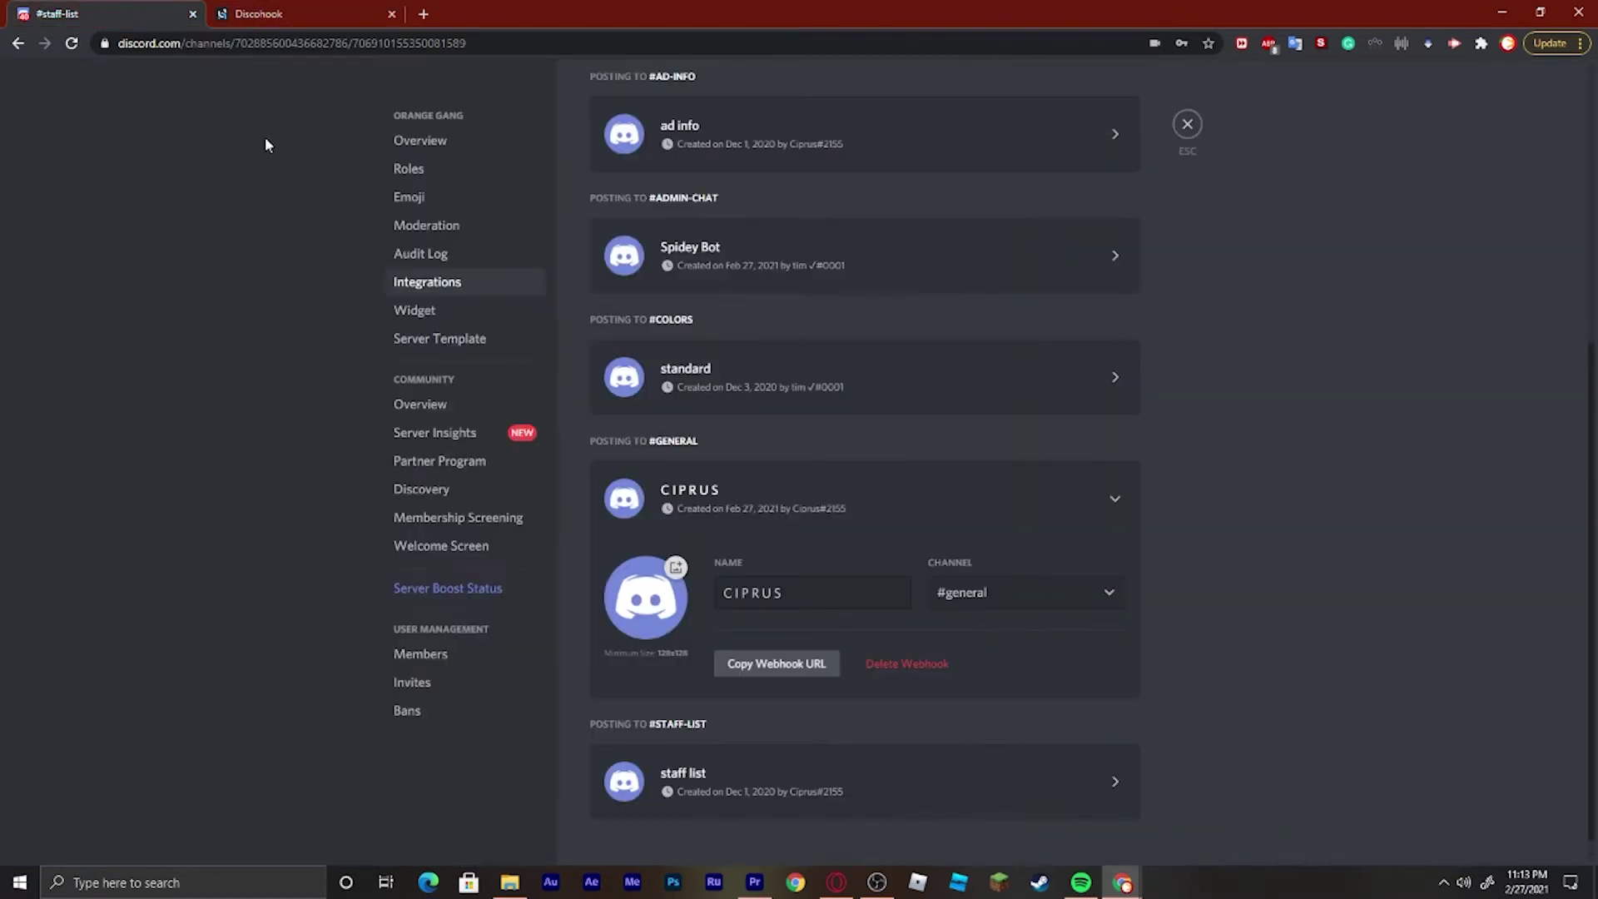
left_click(1190, 127)
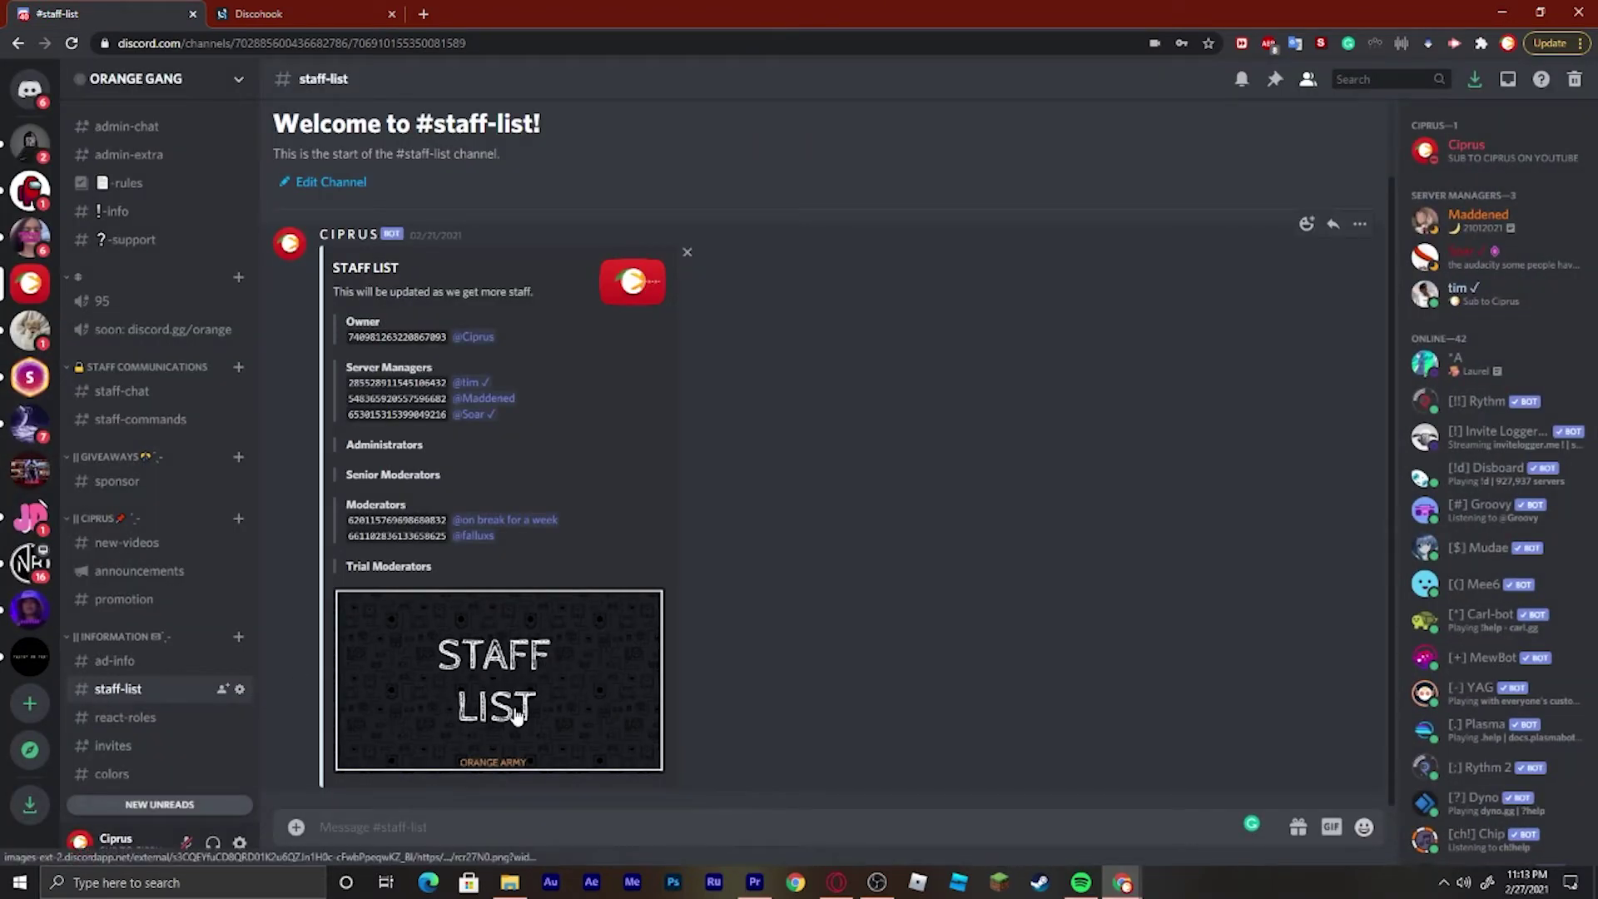
left_click(333, 8)
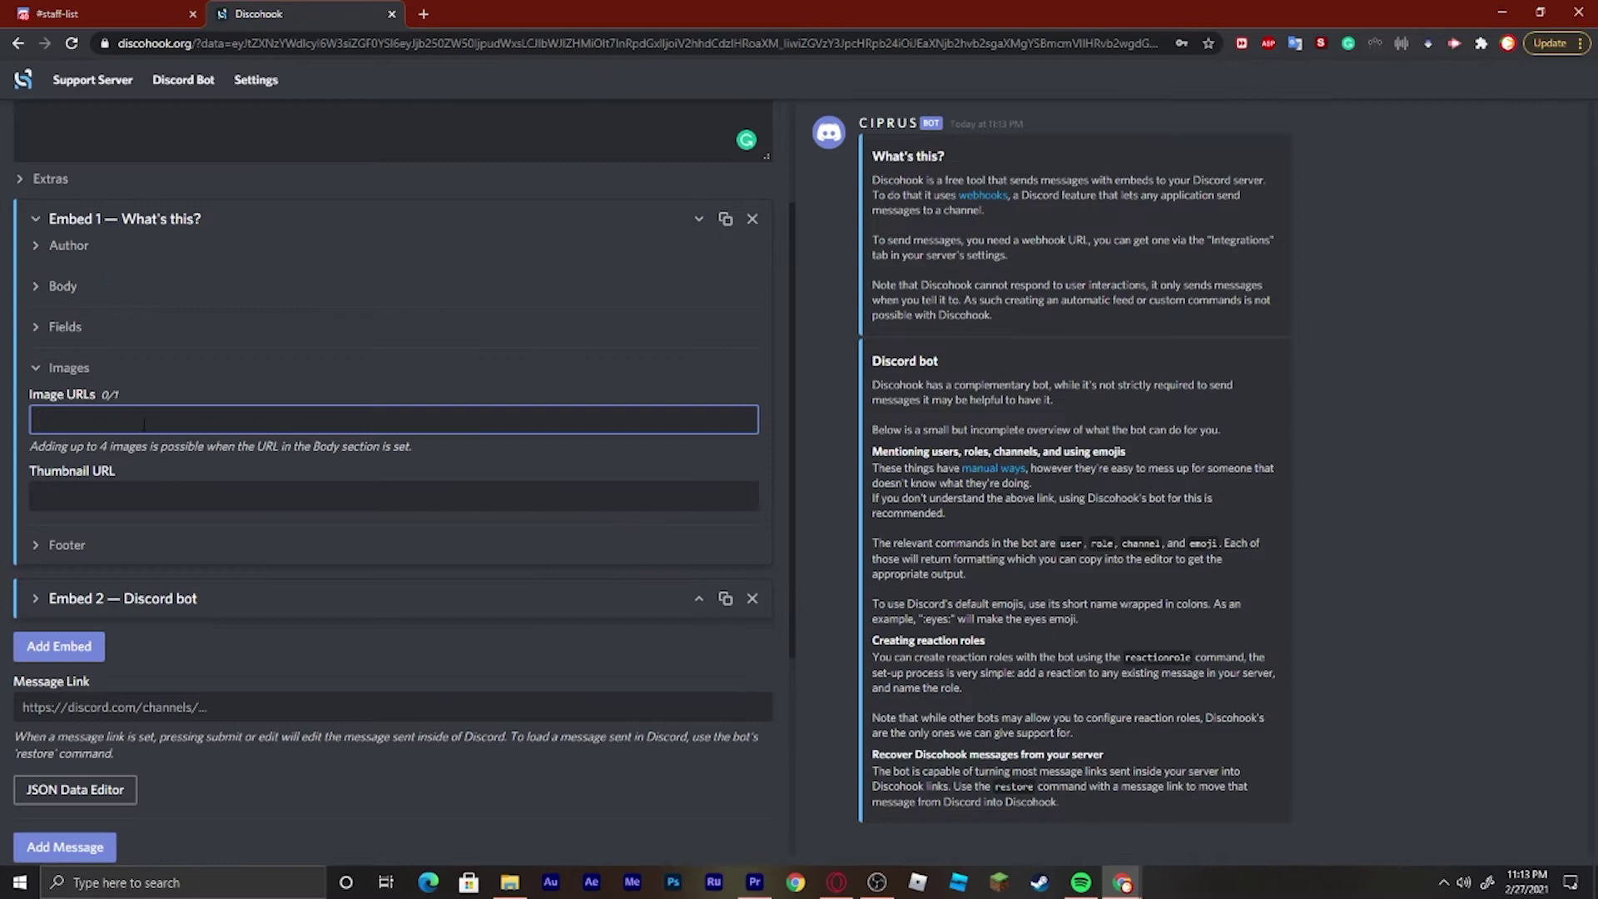
left_click(100, 13)
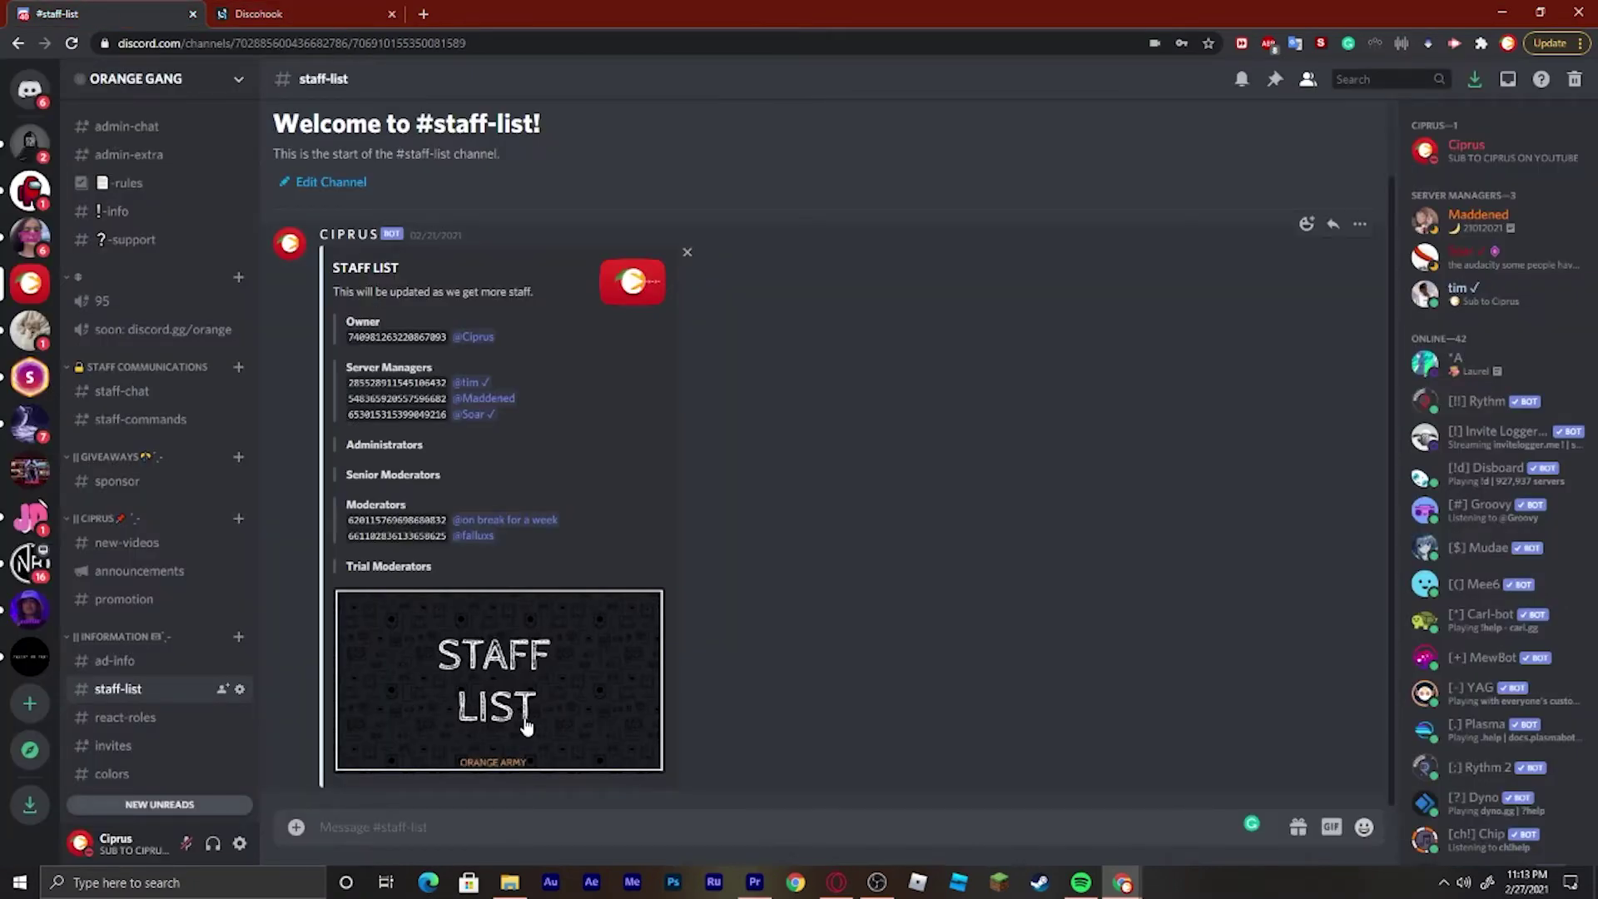
left_click(259, 13)
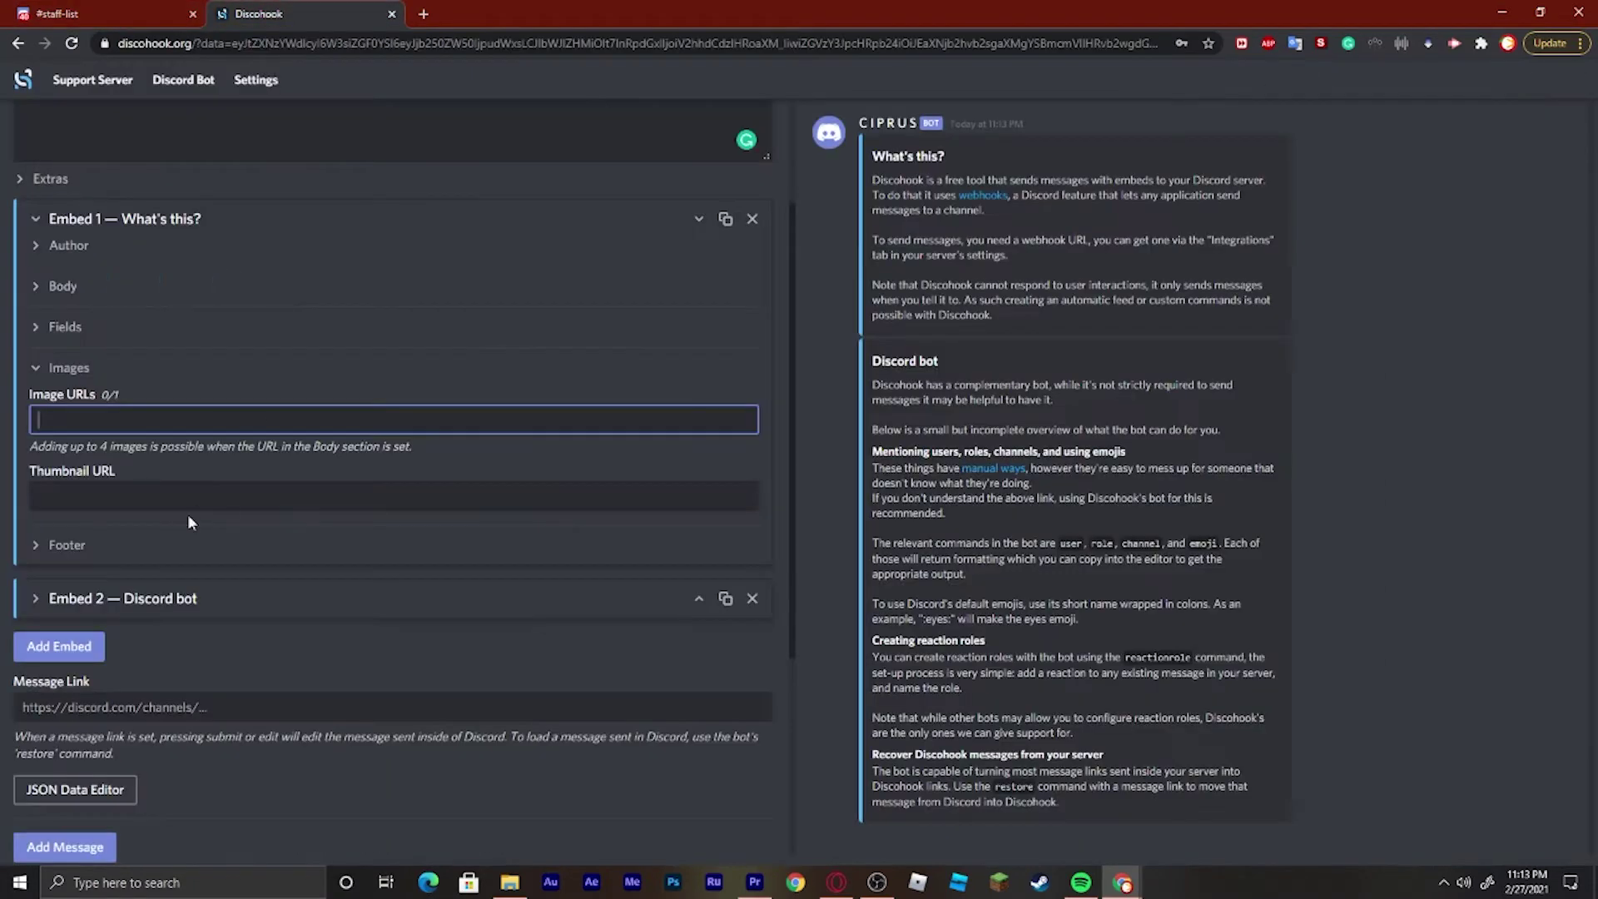
left_click(153, 11)
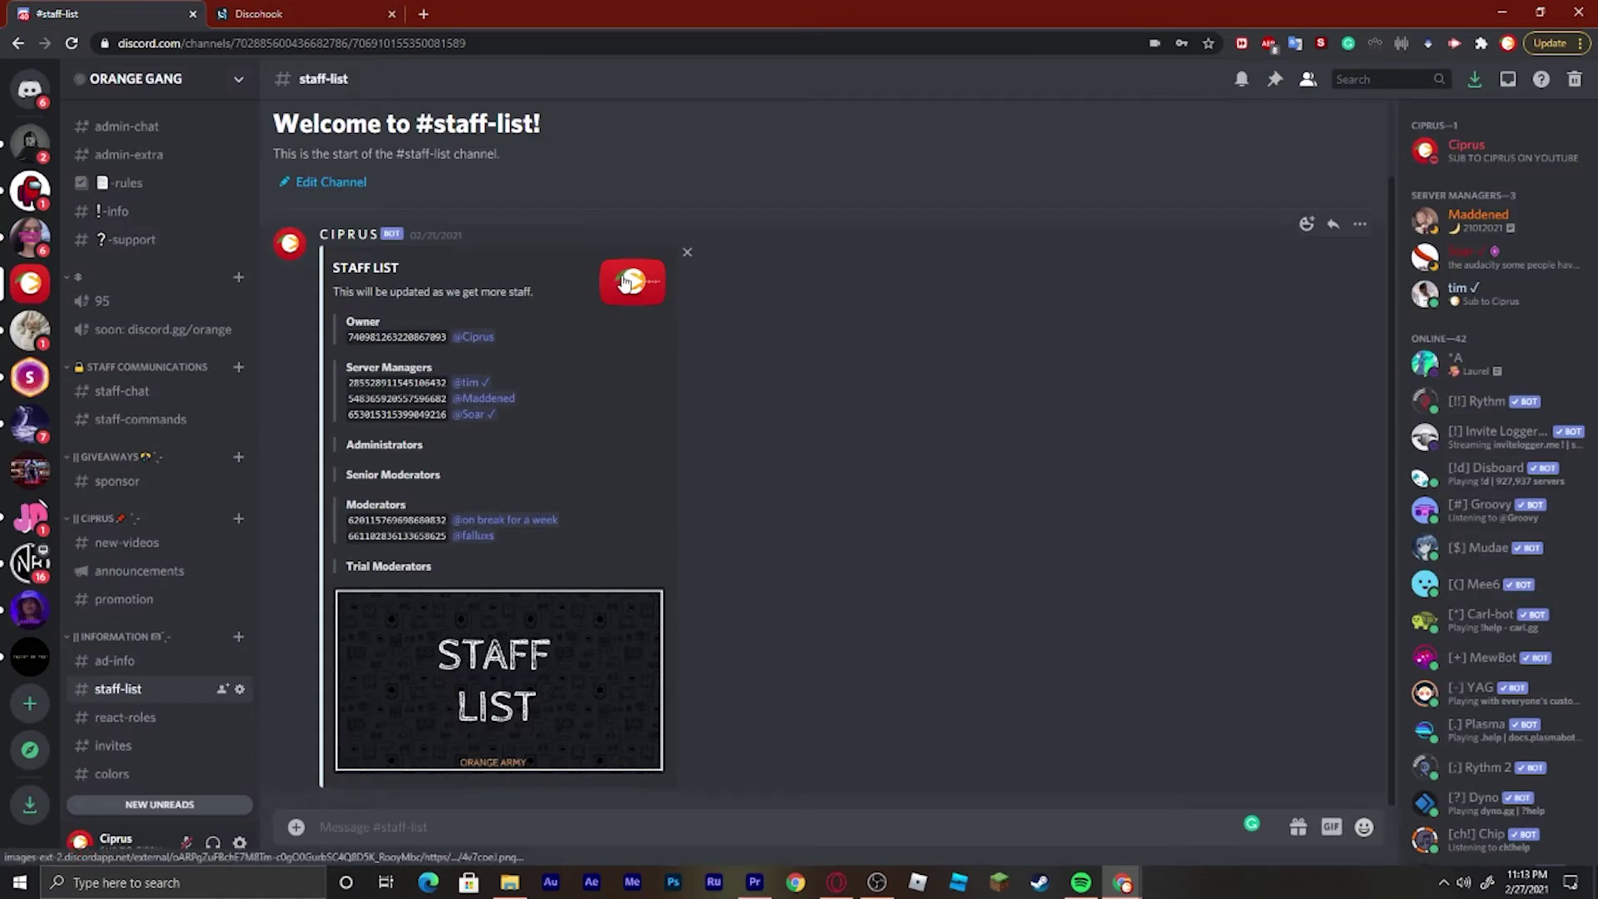
Reopen Embed 1's Body settings and compare them against the STAFF LIST embed.
left_click(281, 10)
left_click(153, 12)
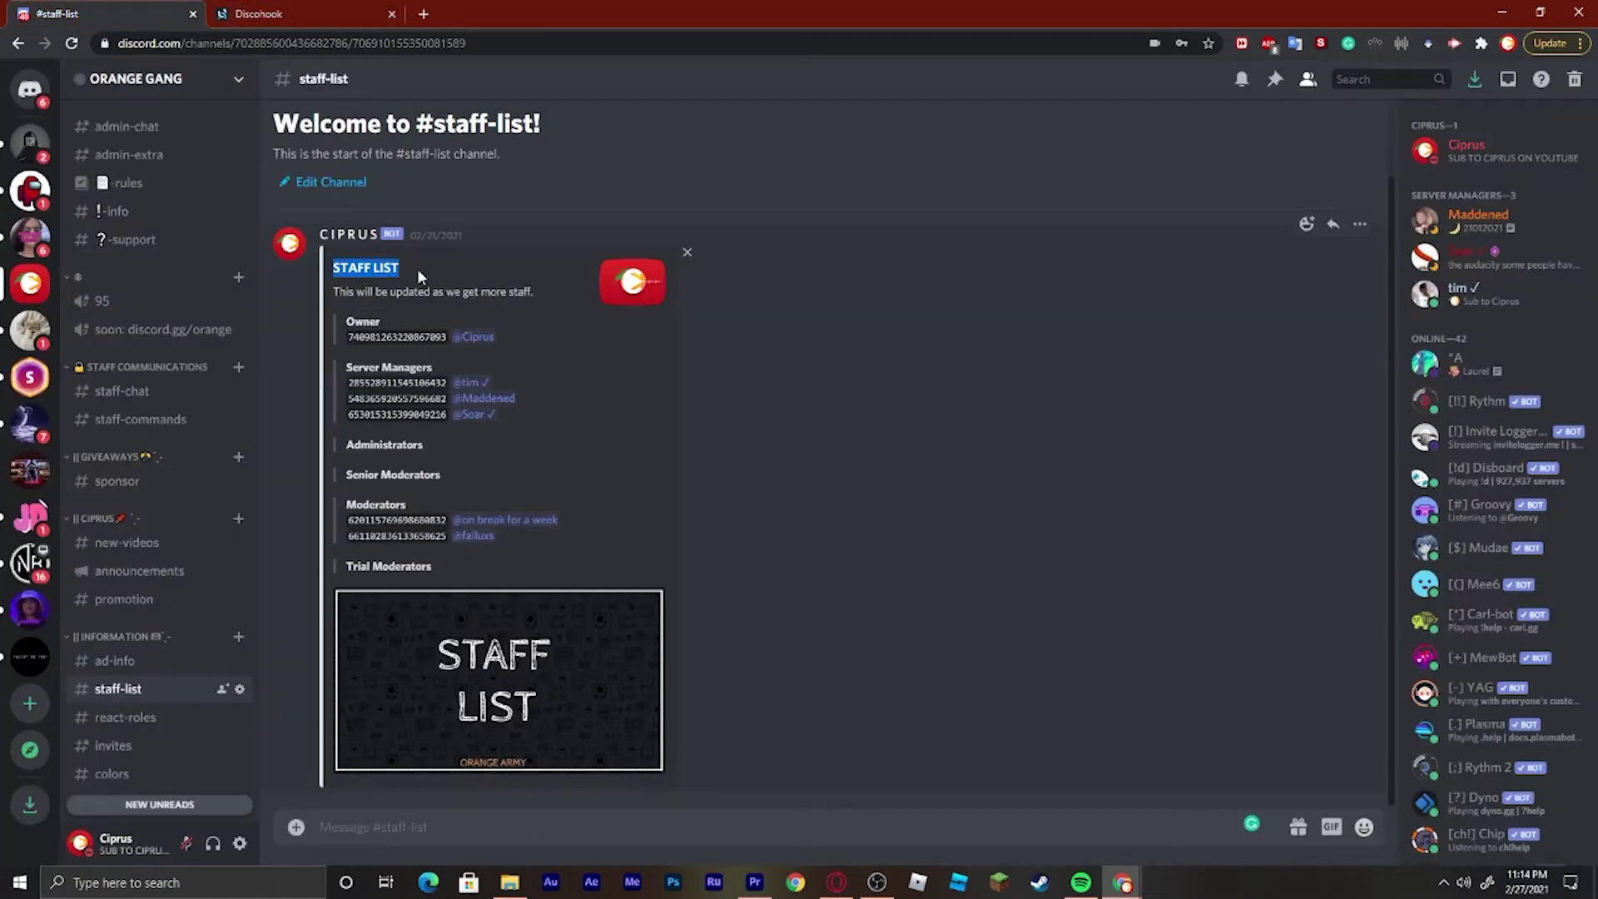
left_click(259, 13)
left_click(83, 286)
left_click(125, 12)
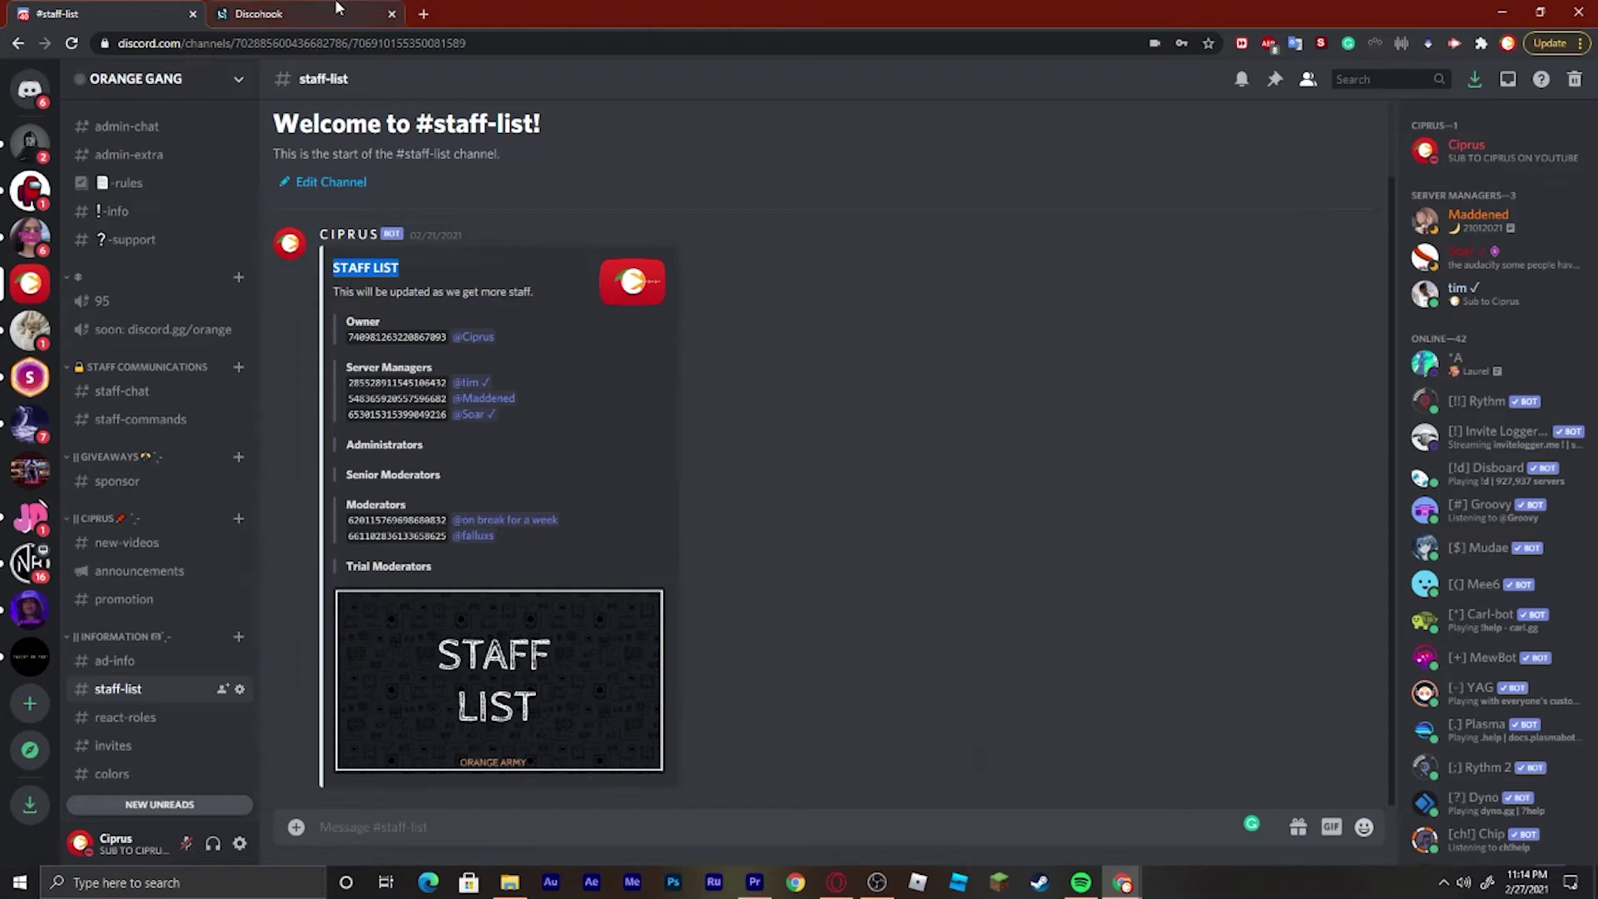
left_click(258, 13)
scroll(109, 594, "down", 4)
Expand Embed 1's footer settings and compare against the #staff-list channel.
scroll(135, 506, "up", 3)
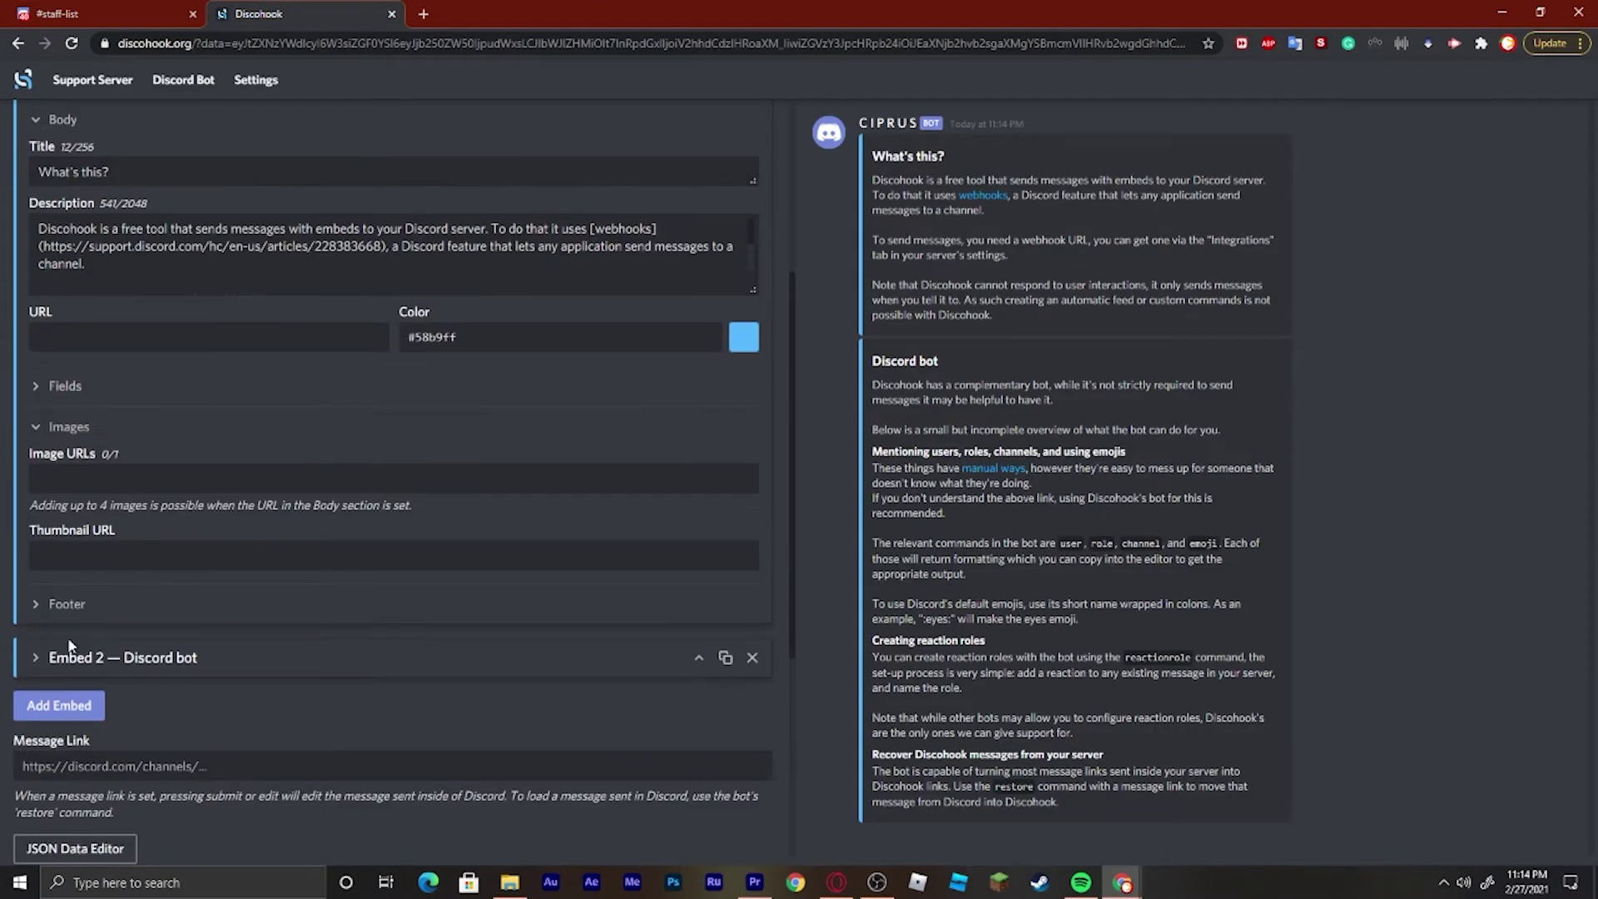
left_click(67, 645)
key("ctrl+1")
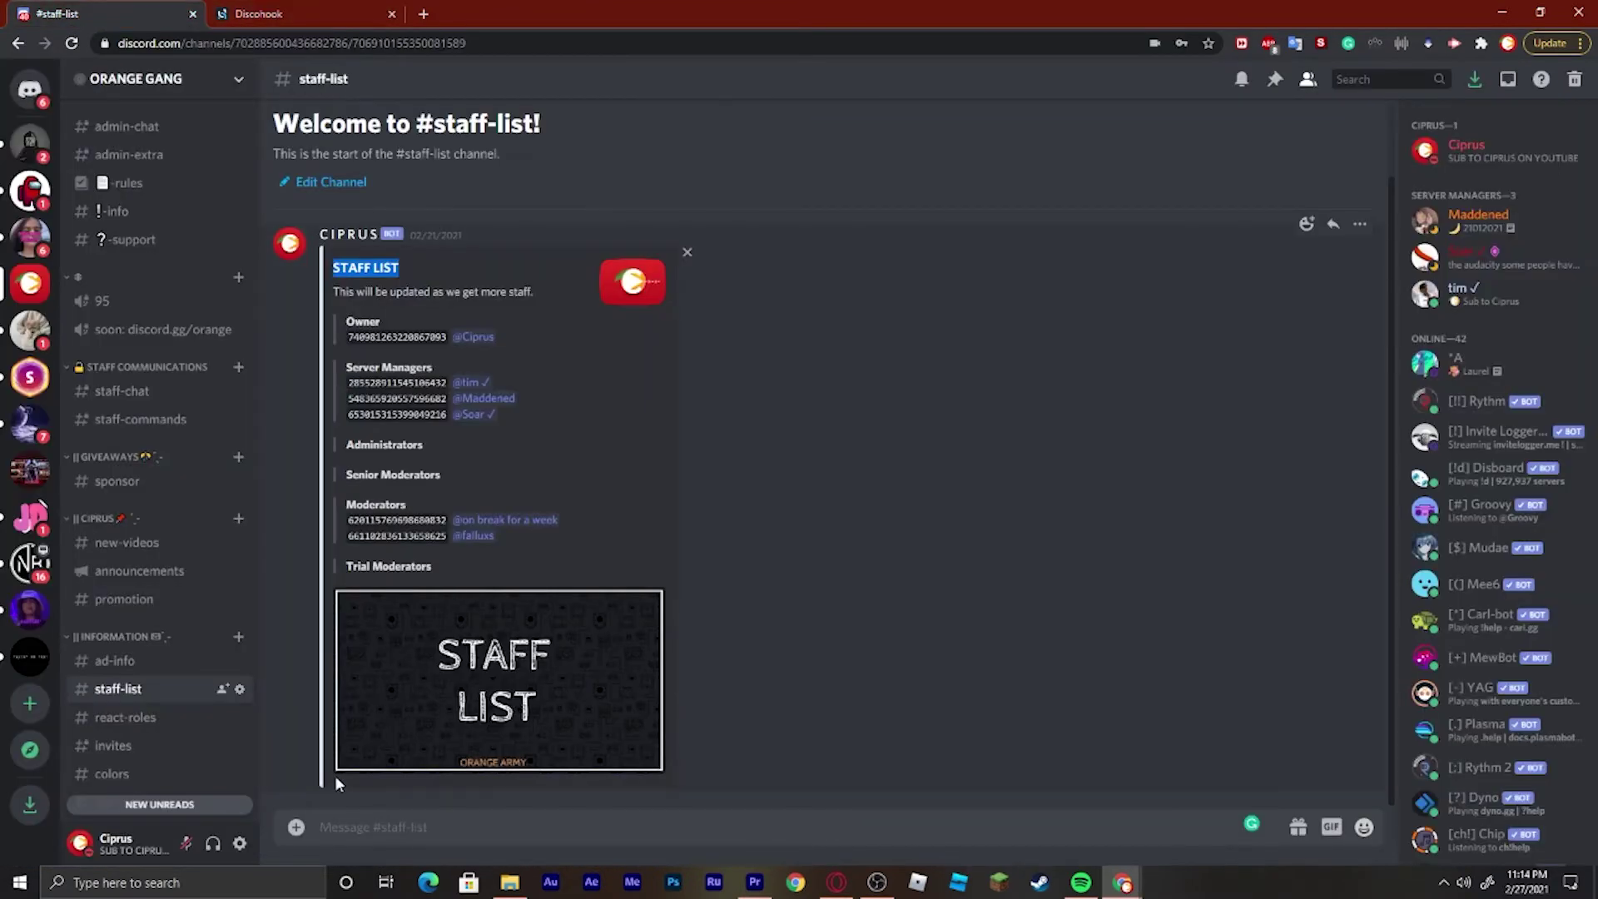
key("ctrl+2")
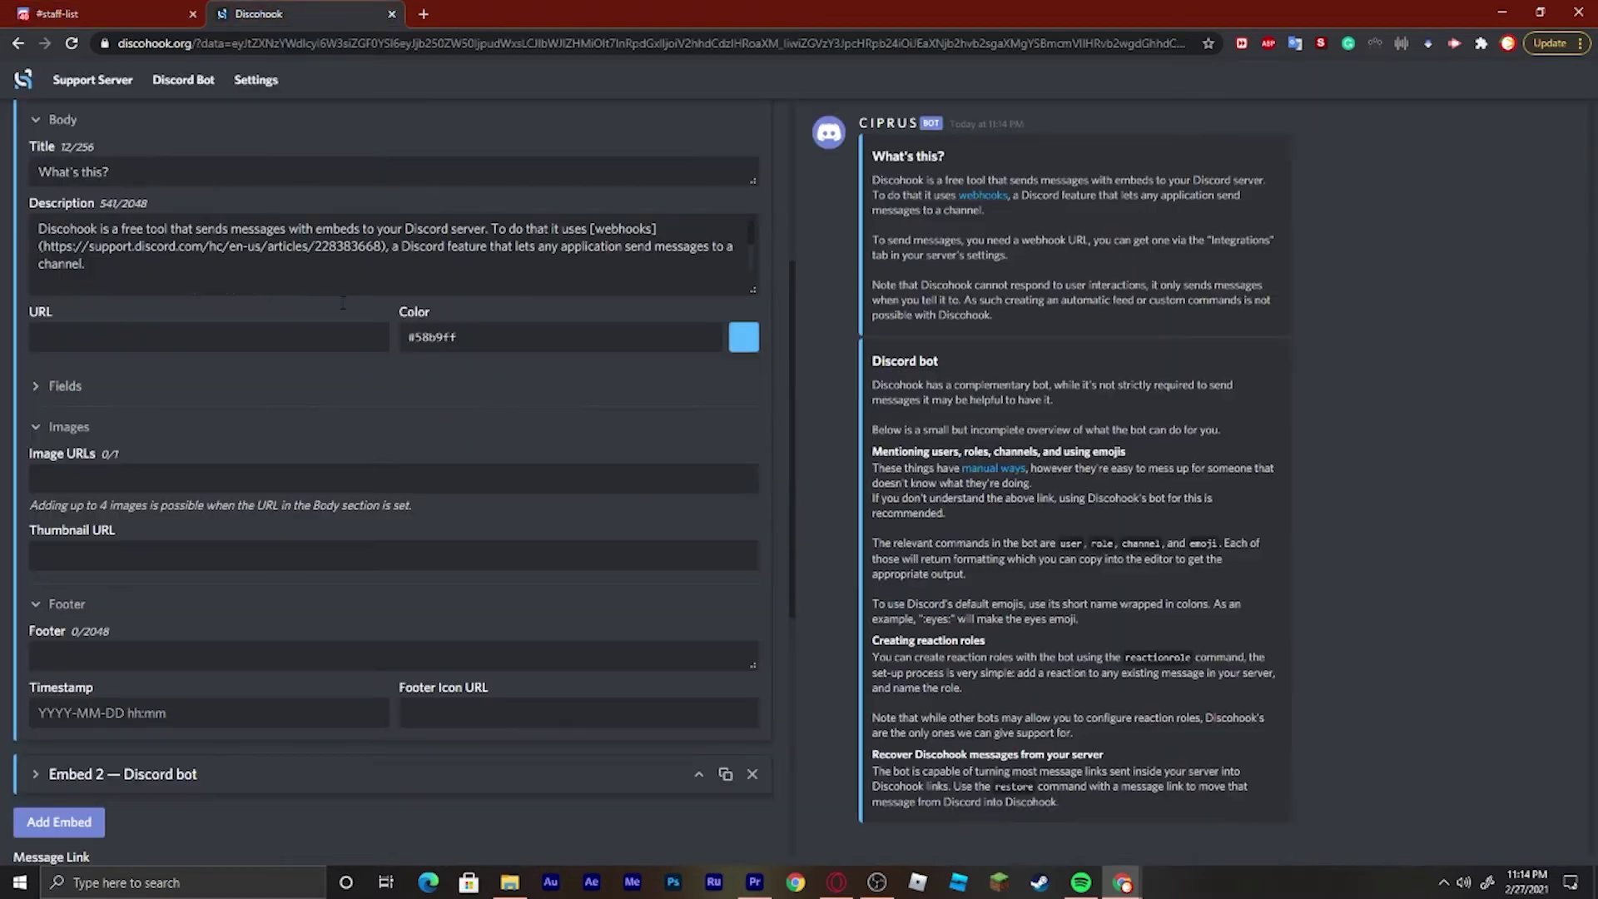
scroll(267, 430, "down", 5)
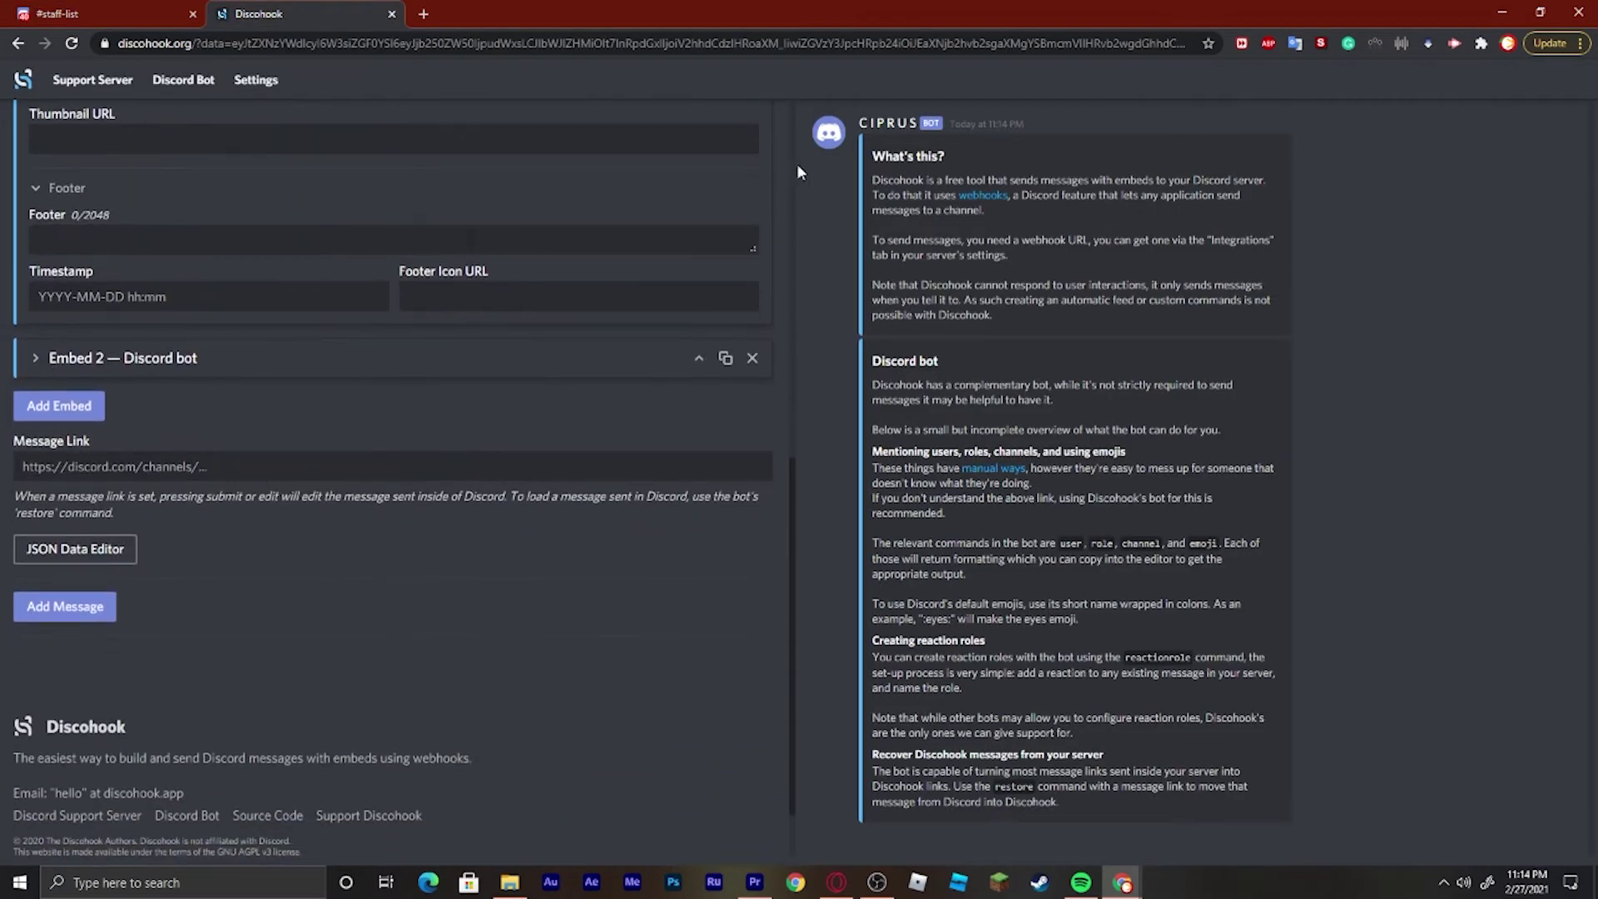
scroll(287, 616, "up", 9)
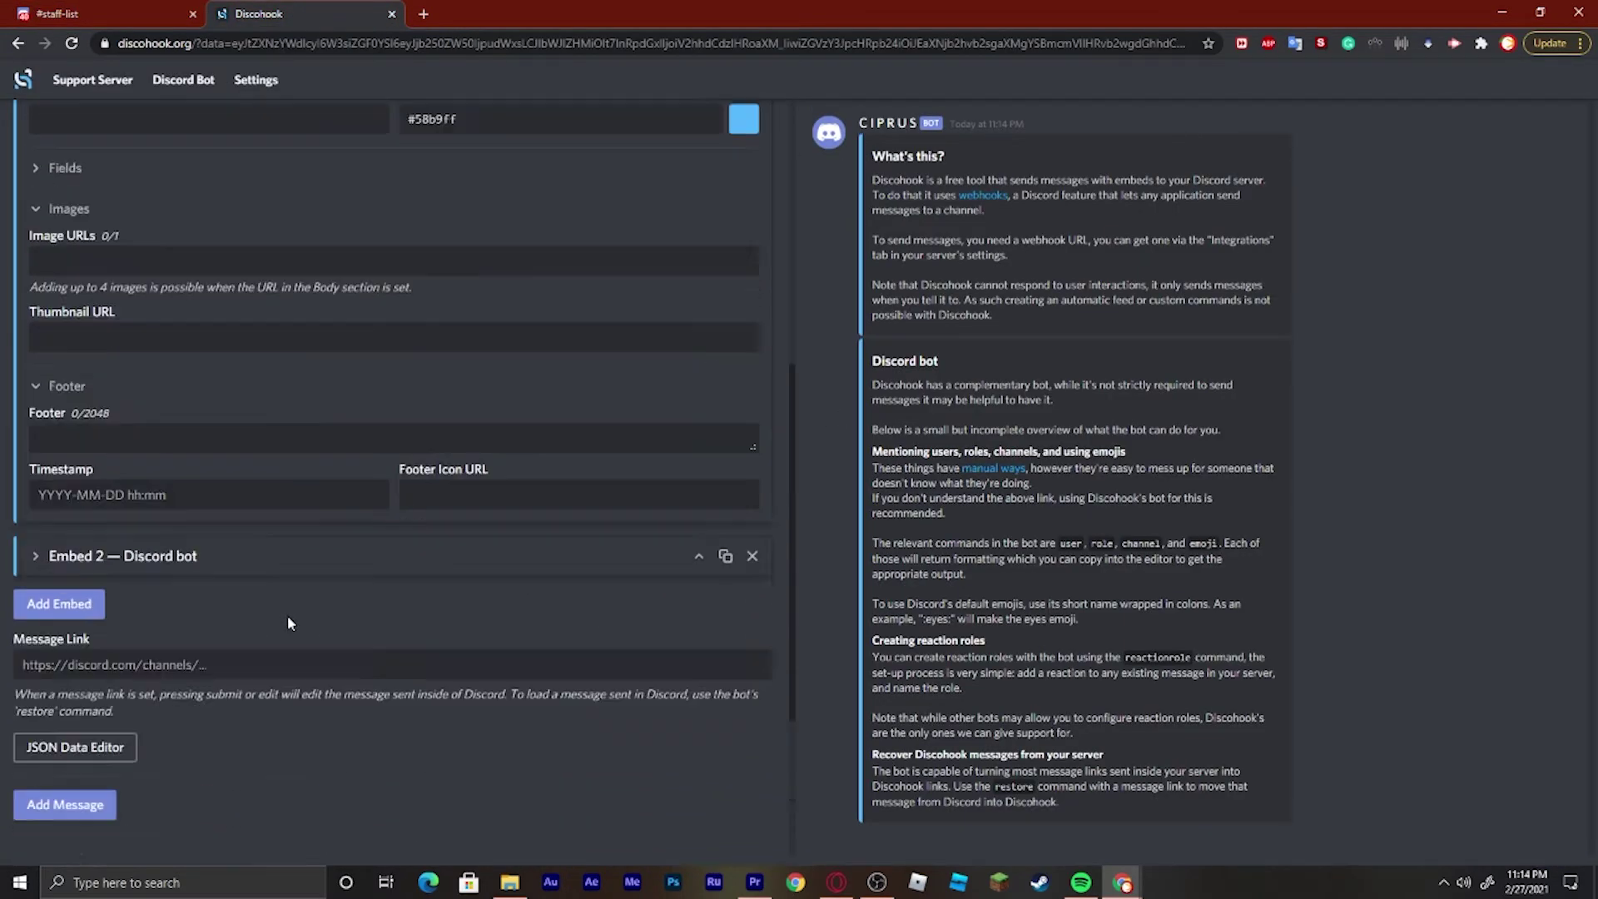
scroll(290, 614, "down", 2)
scroll(525, 688, "down", 3)
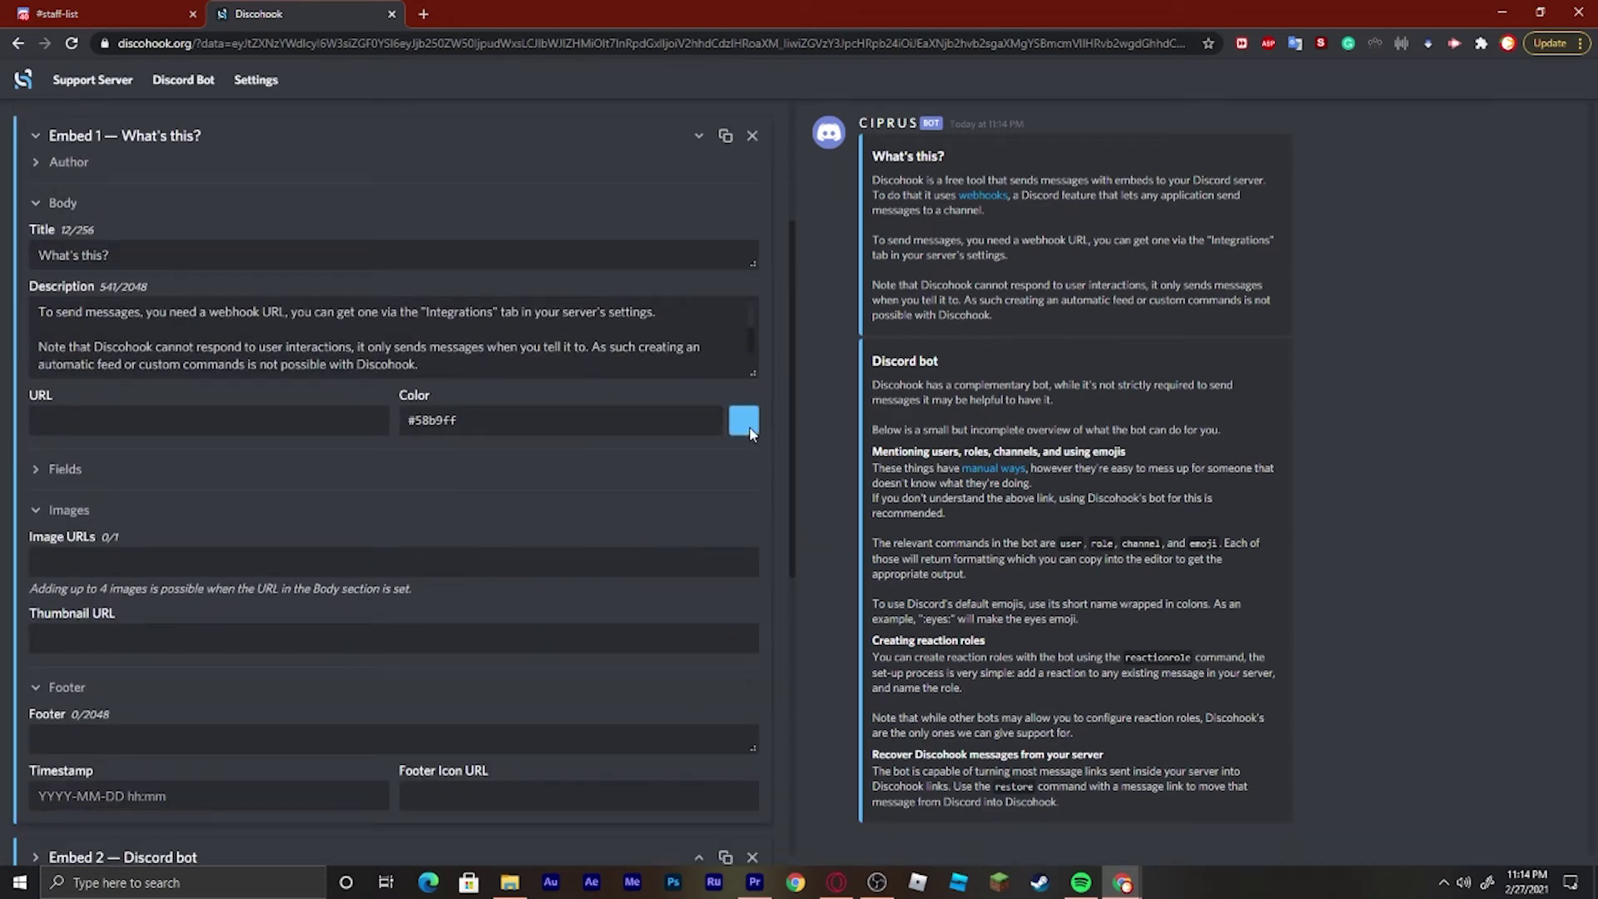
Open and close Embed 1's colour picker, keeping the colour at #58b9ff.
left_click(549, 420)
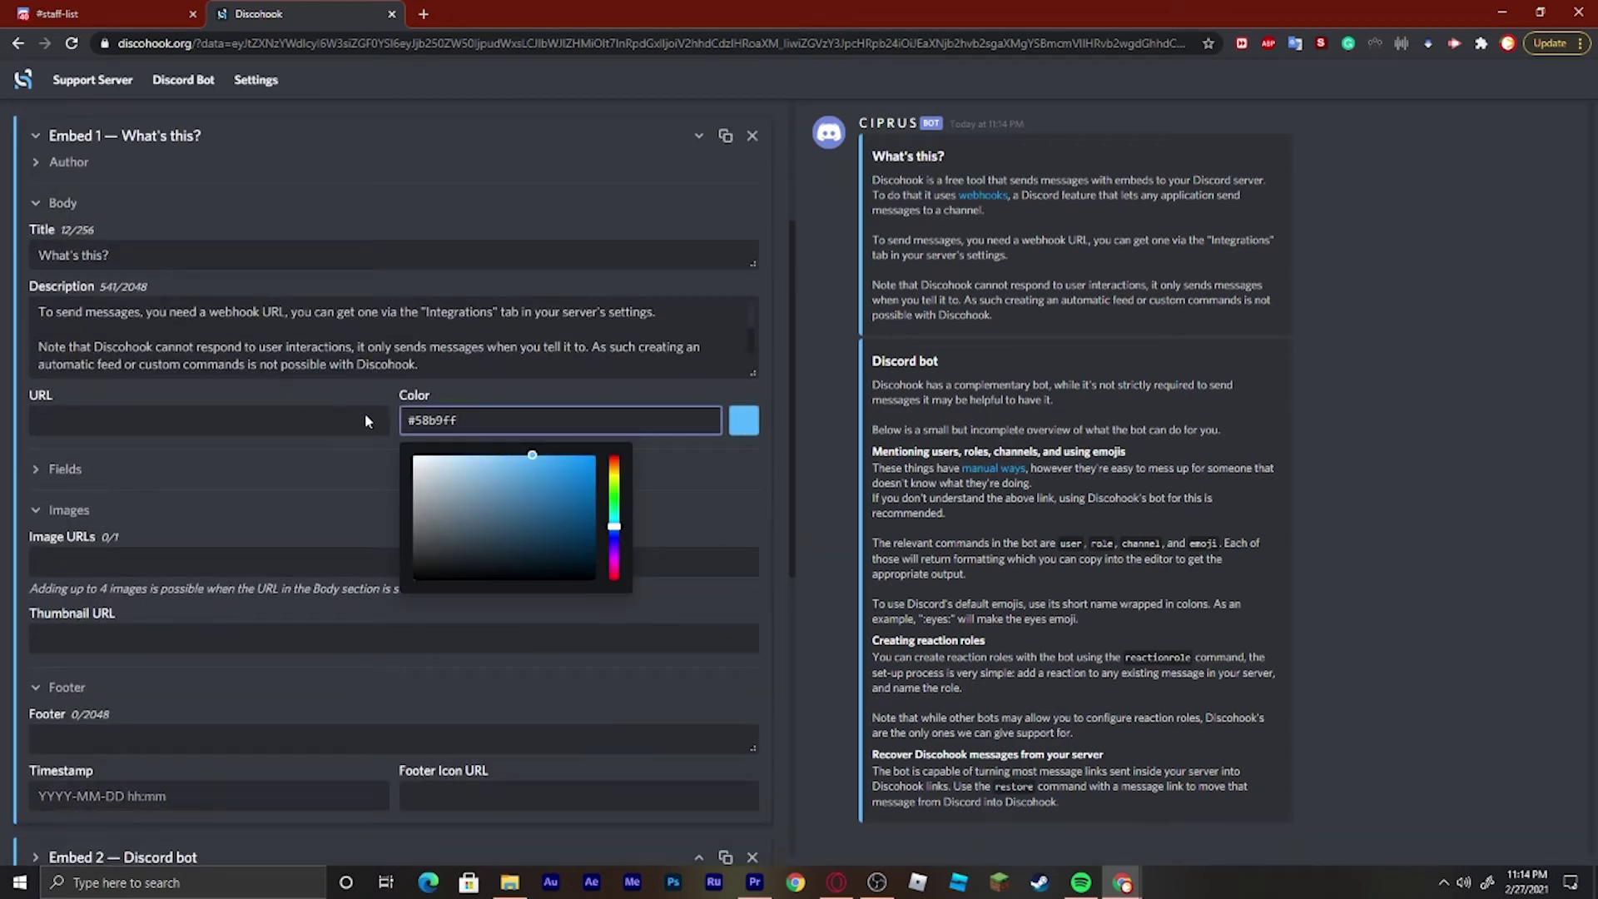
left_click(282, 432)
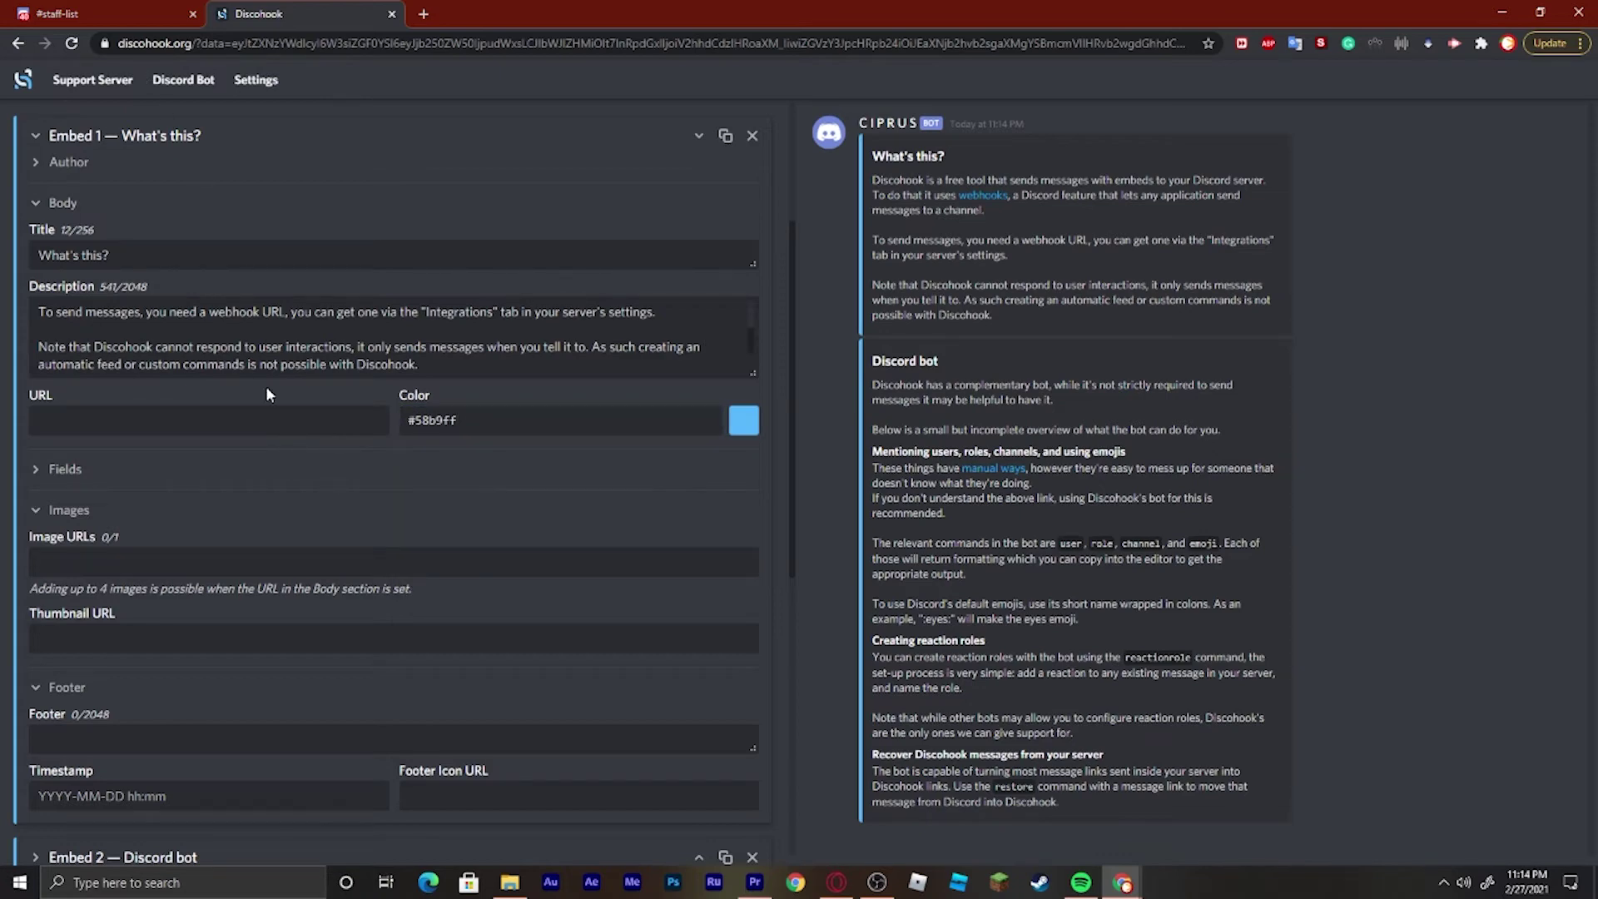
scroll(416, 358, "up", 2)
scroll(516, 342, "down", 3)
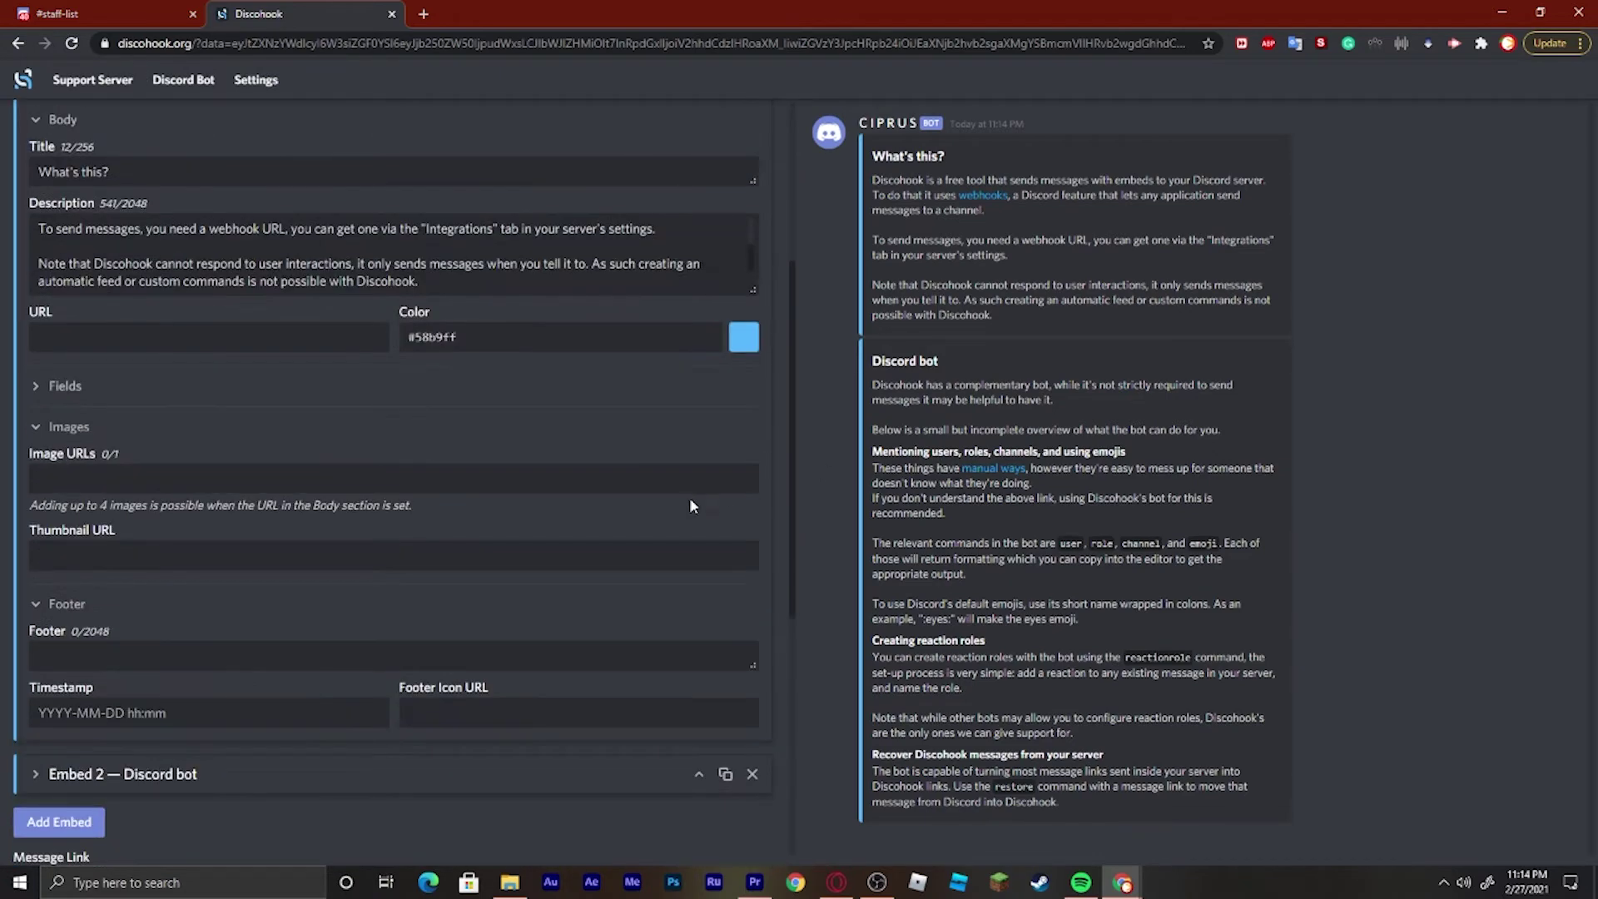
scroll(689, 505, "up", 4)
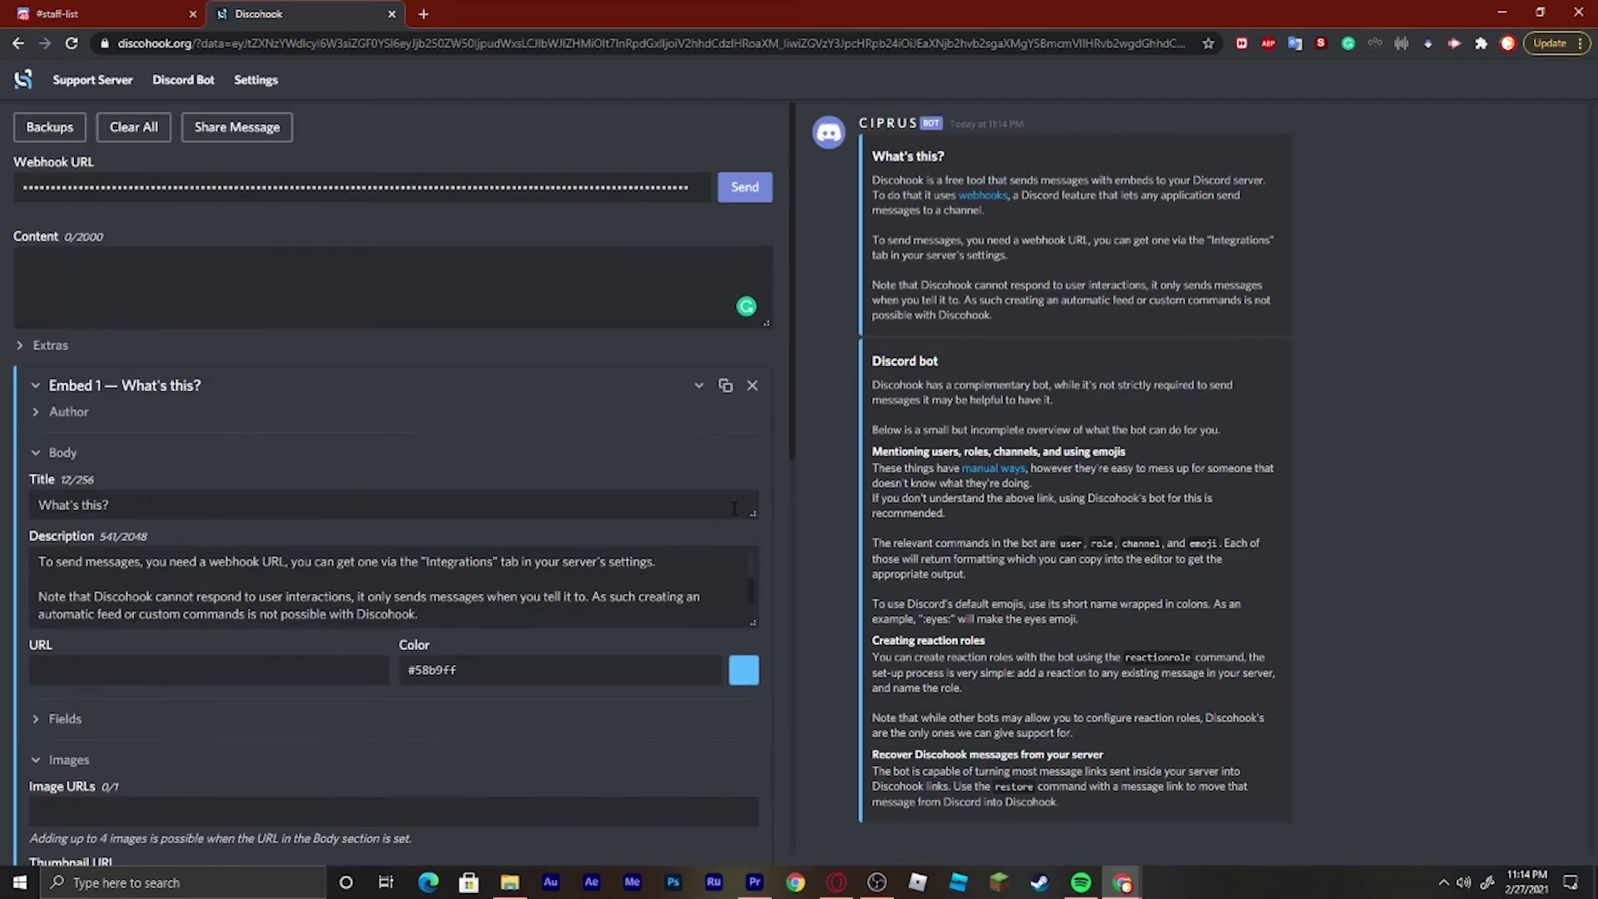
Send the two-embed message via CIPRUS and view it in Discord's #general.
left_click(757, 192)
left_click(100, 13)
left_click(125, 449)
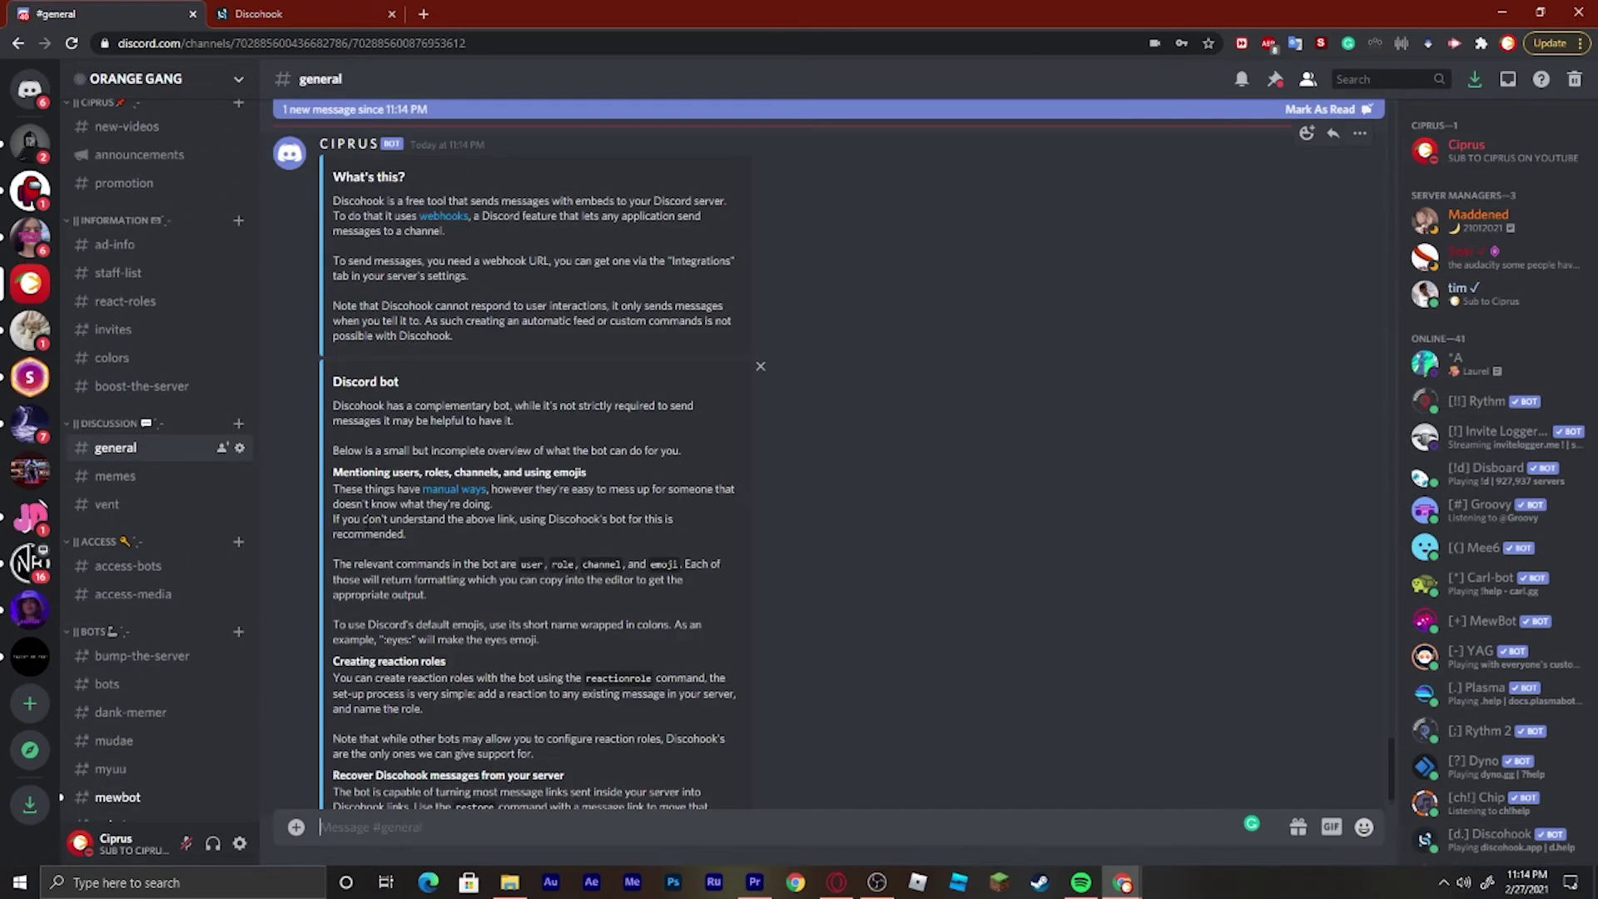
scroll(1011, 491, "up", 3)
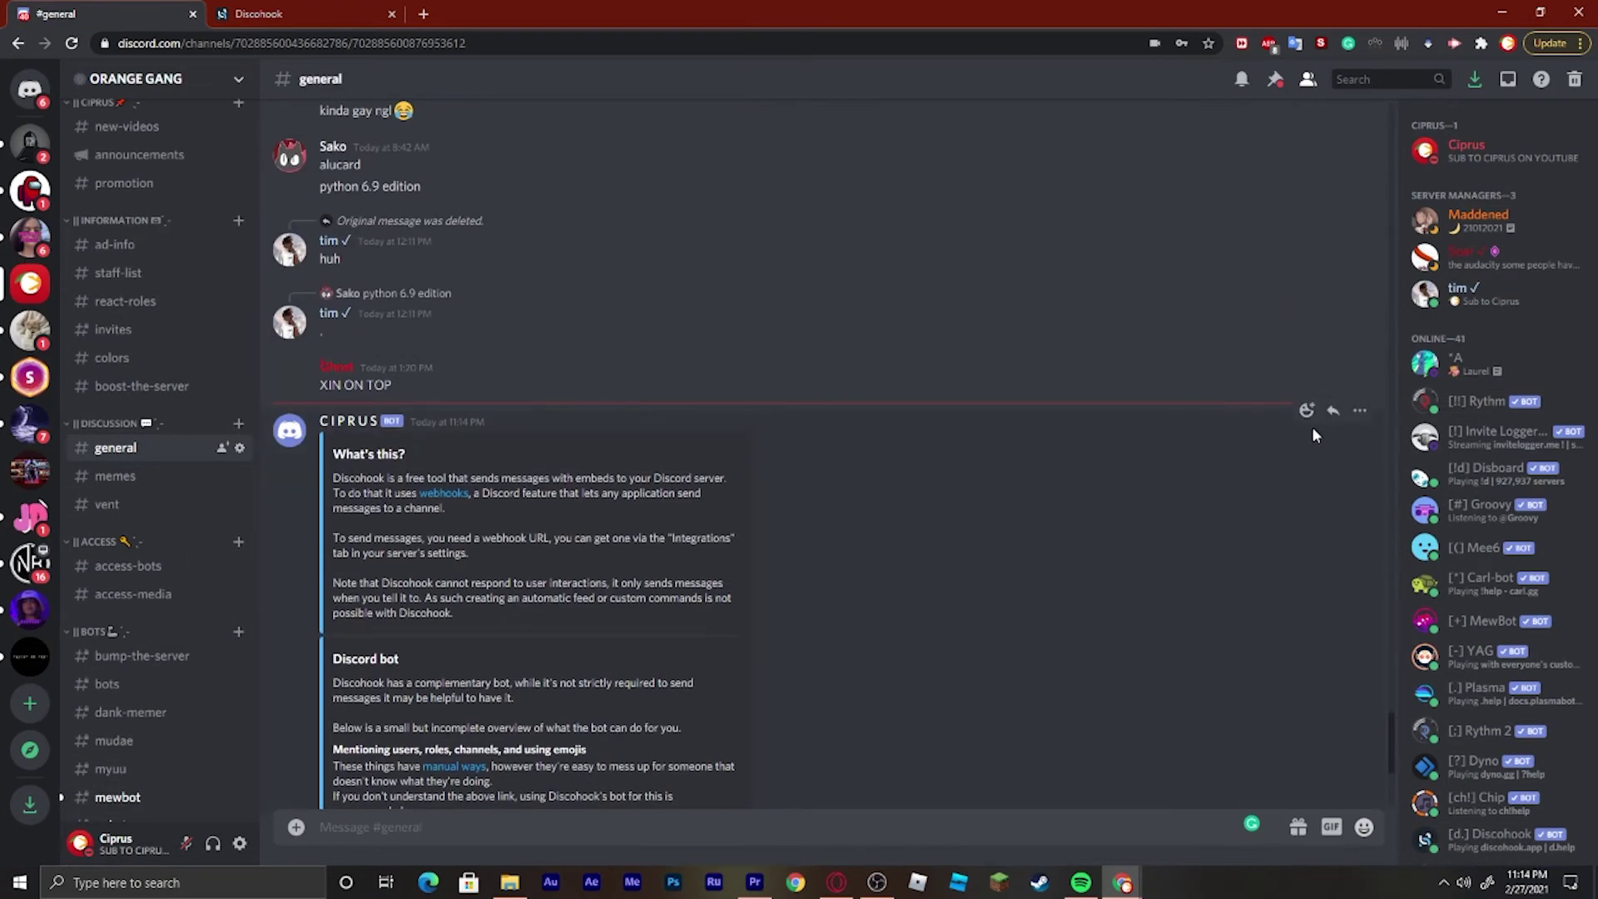
scroll(1290, 425, "up", 4)
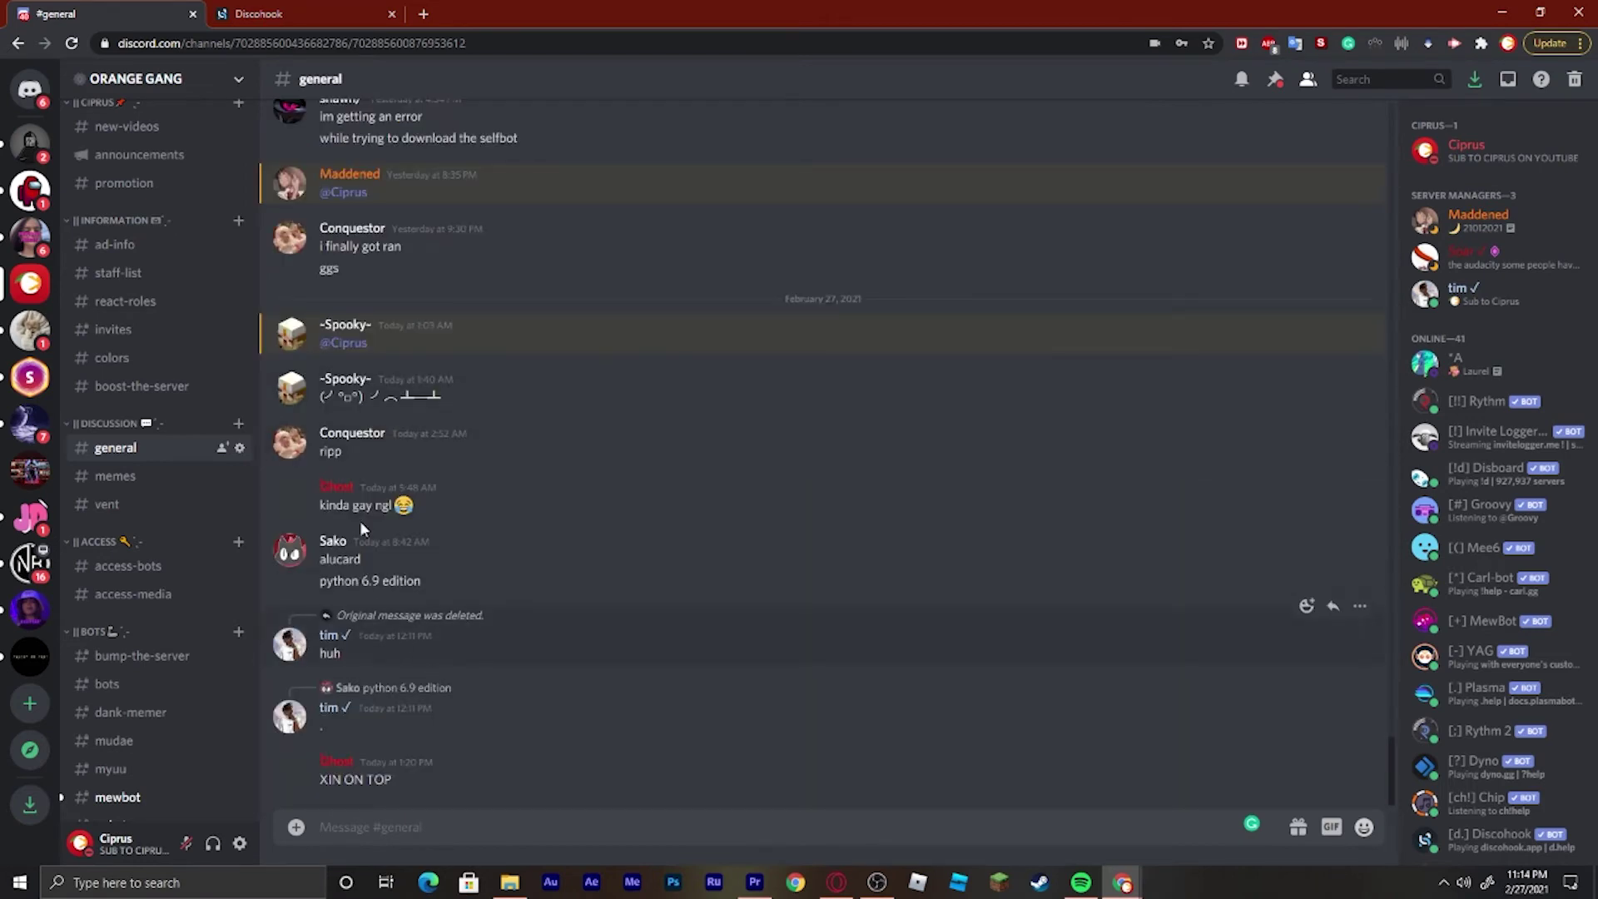
Copy the posted webhook message's link from its options menu and return to Discohook.
left_click(275, 13)
left_click(744, 187)
left_click(117, 13)
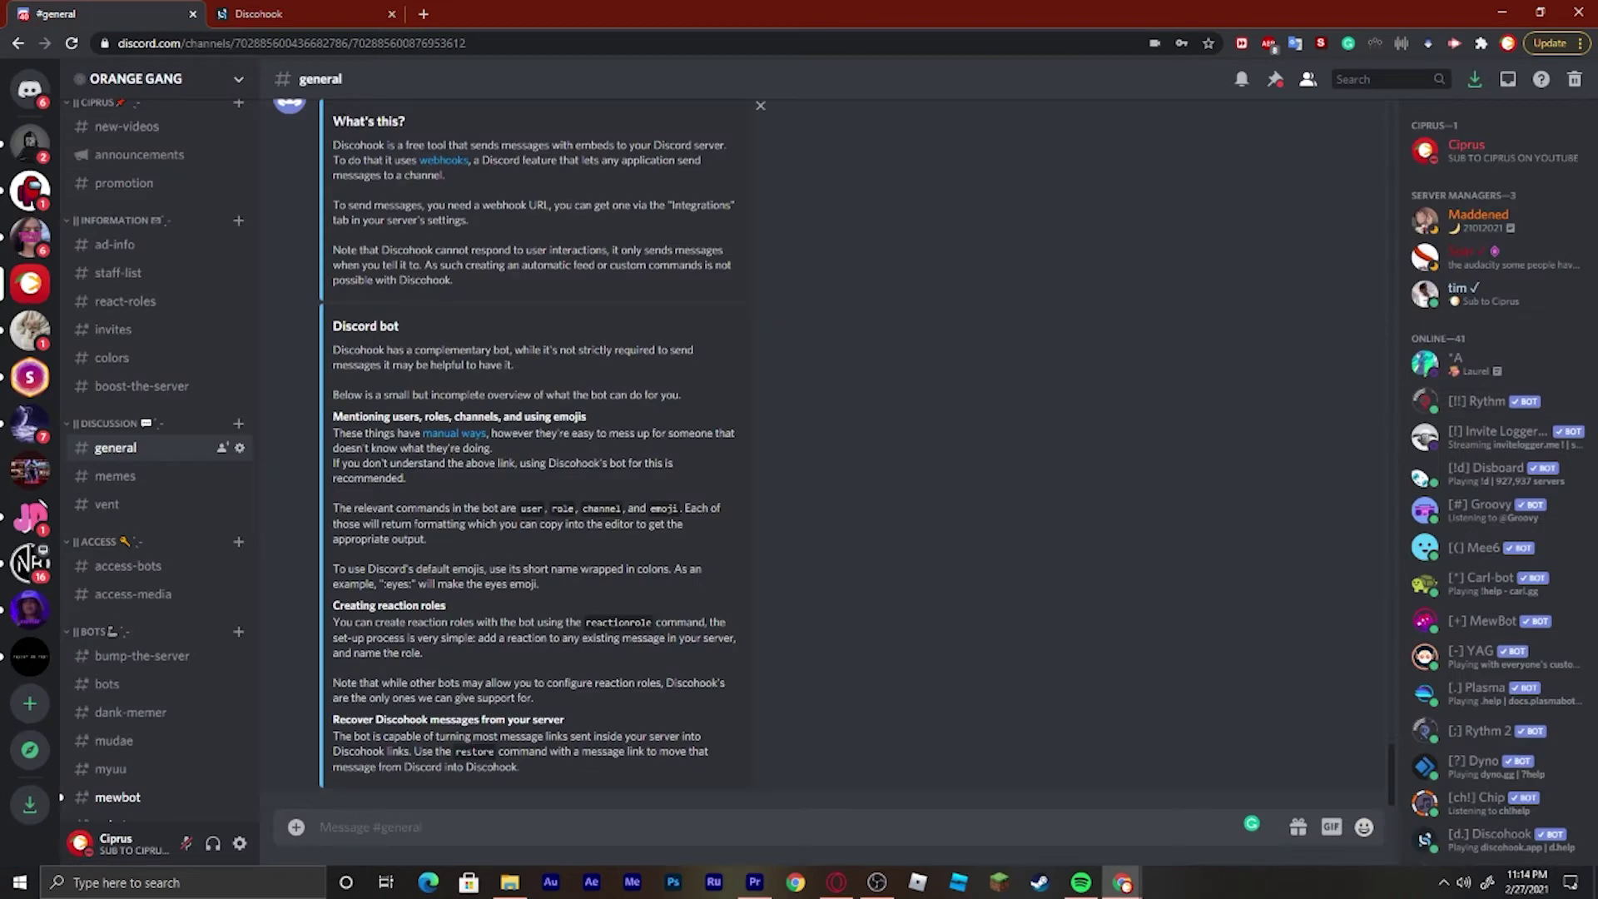
scroll(1233, 170, "up", 1)
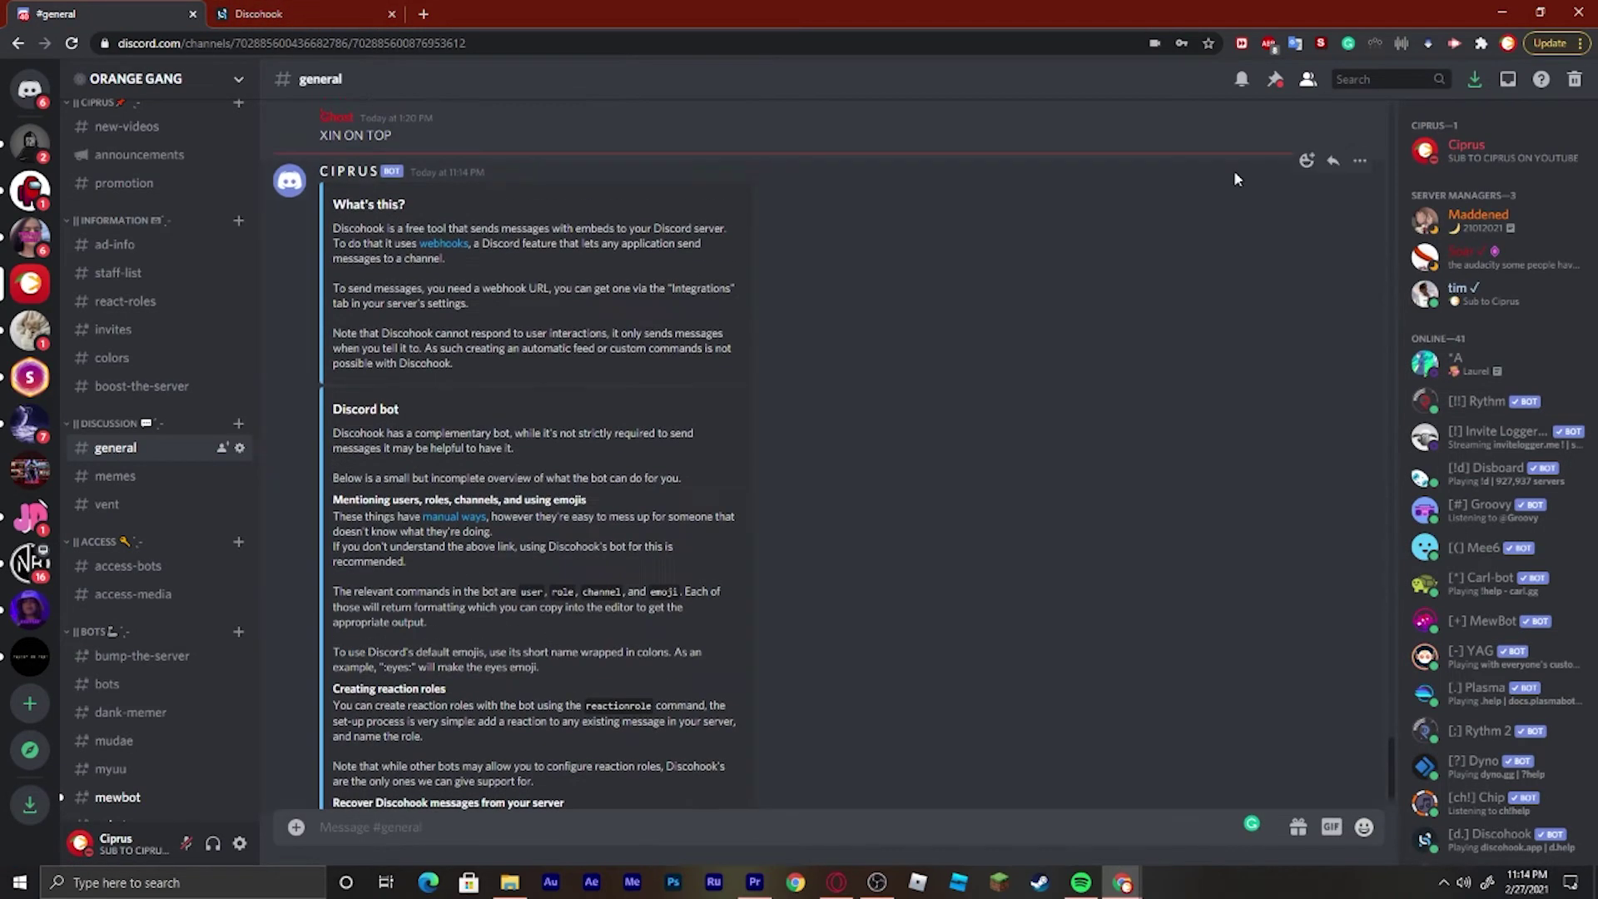
left_click(1358, 164)
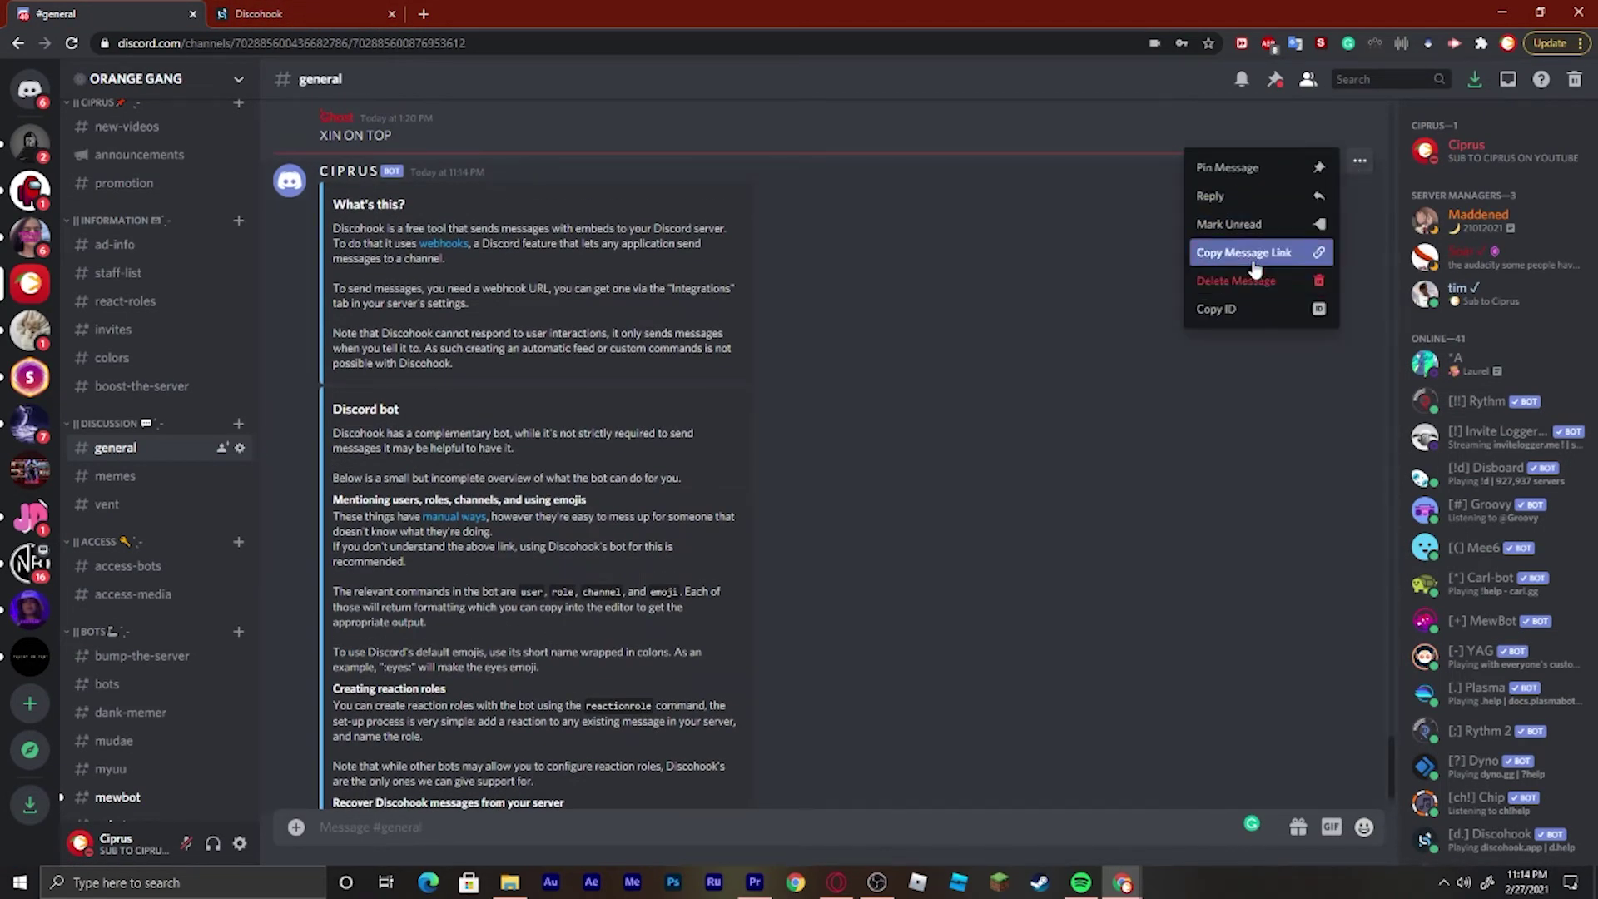
left_click(1253, 309)
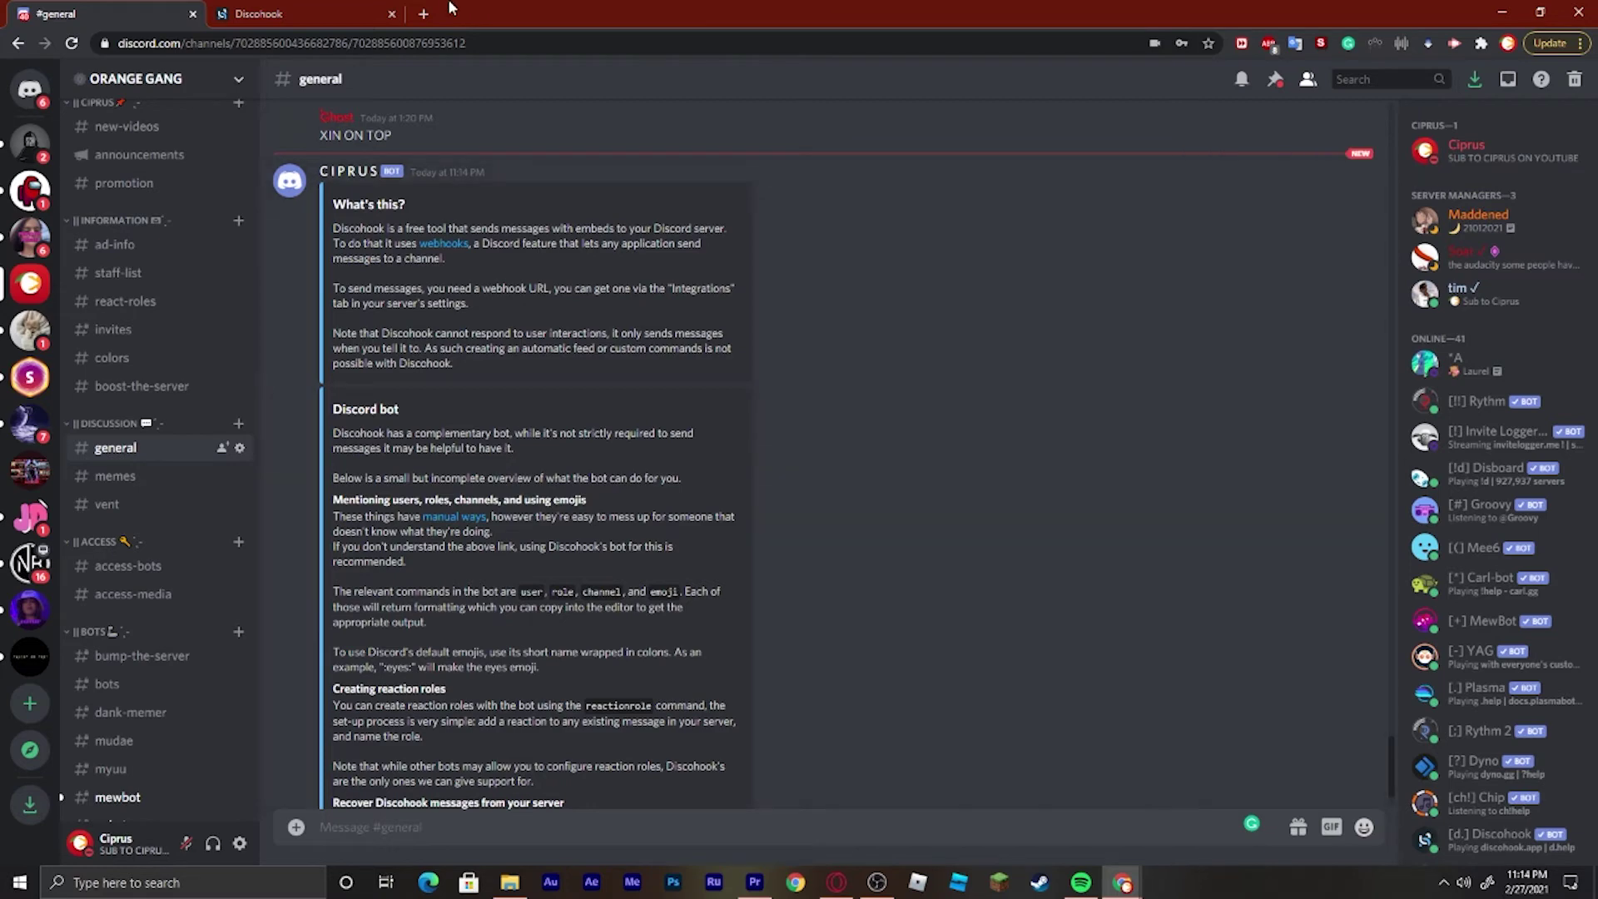
left_click(332, 13)
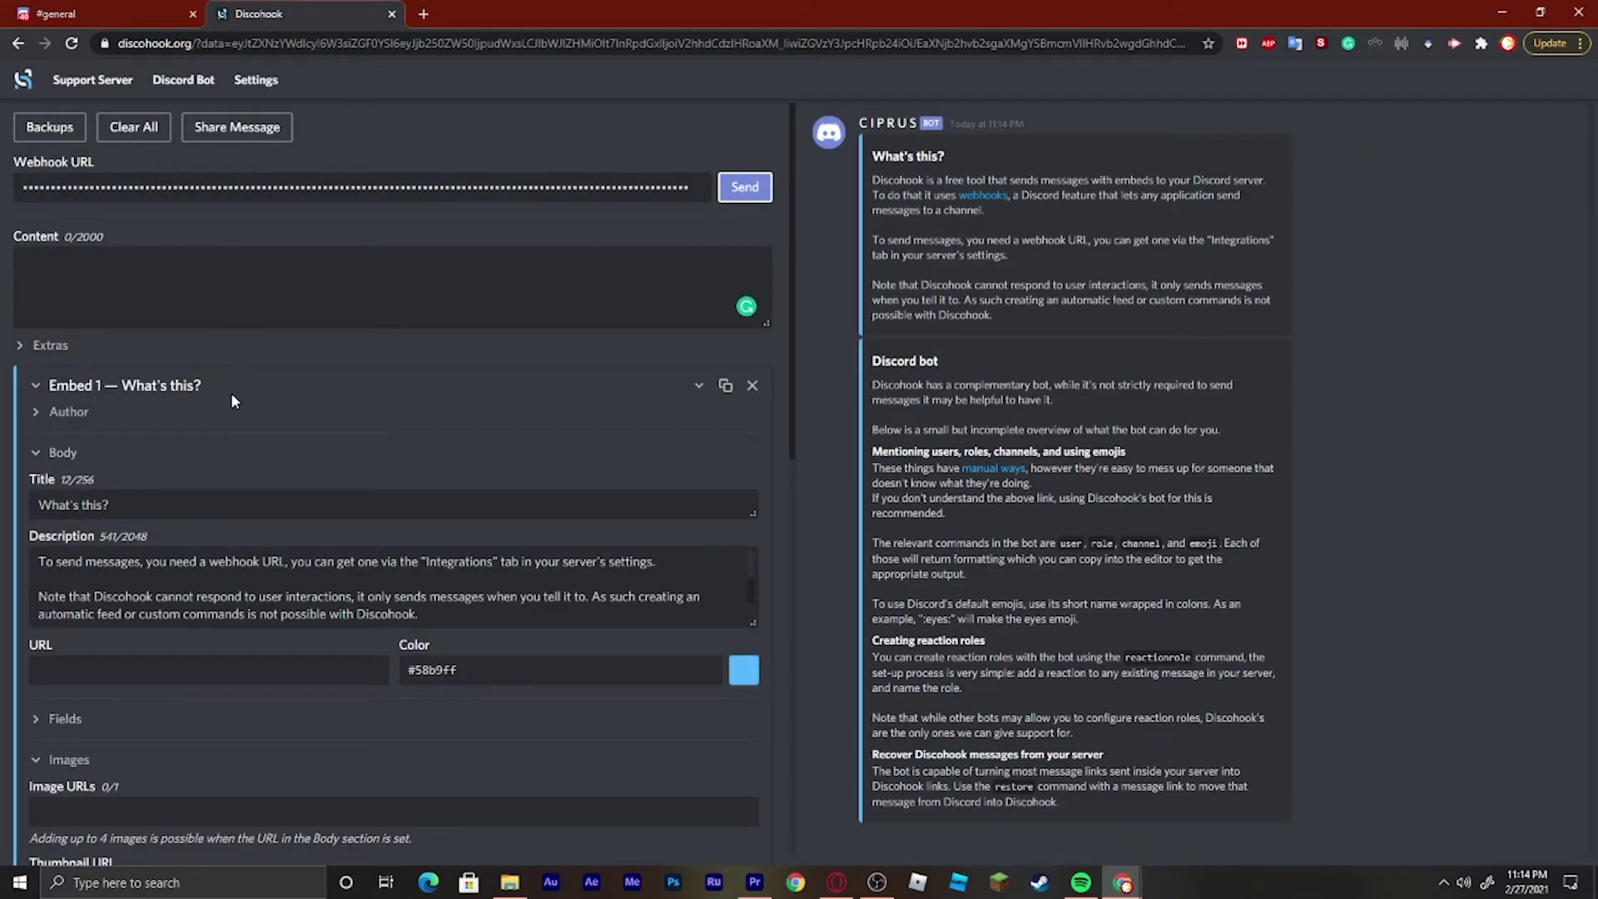
scroll(231, 392, "down", 10)
Copy the message link of the posted webhook message in Discord's #general channel.
left_click(108, 13)
left_click(1359, 161)
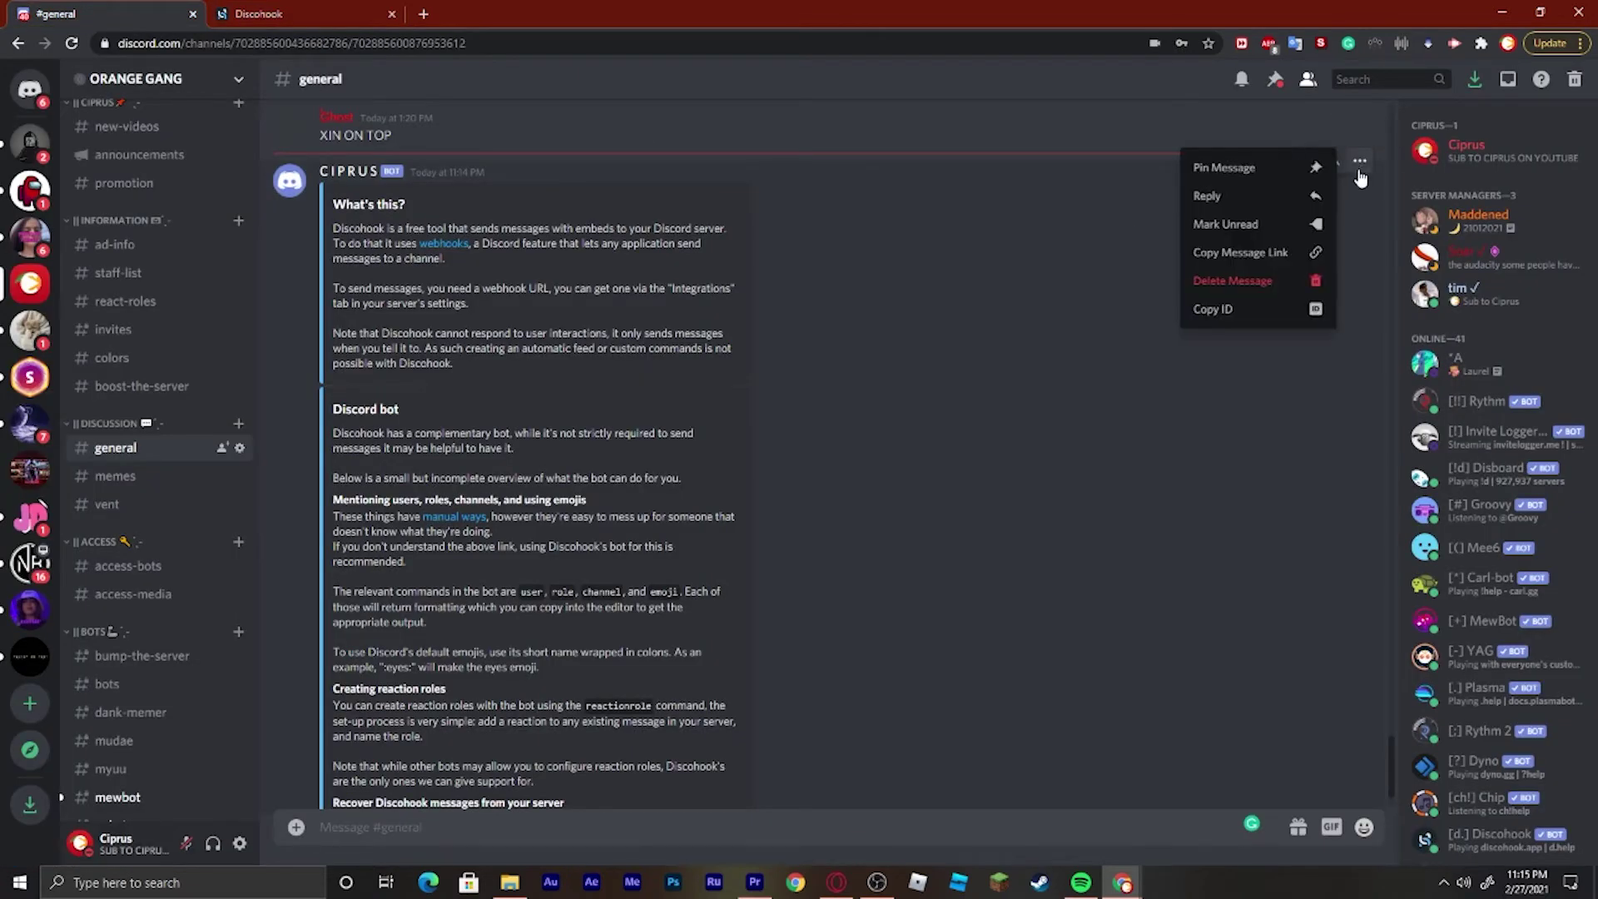
left_click(1240, 252)
Paste the copied link into Discohook's Message Link field so submitting edits that message.
left_click(360, 8)
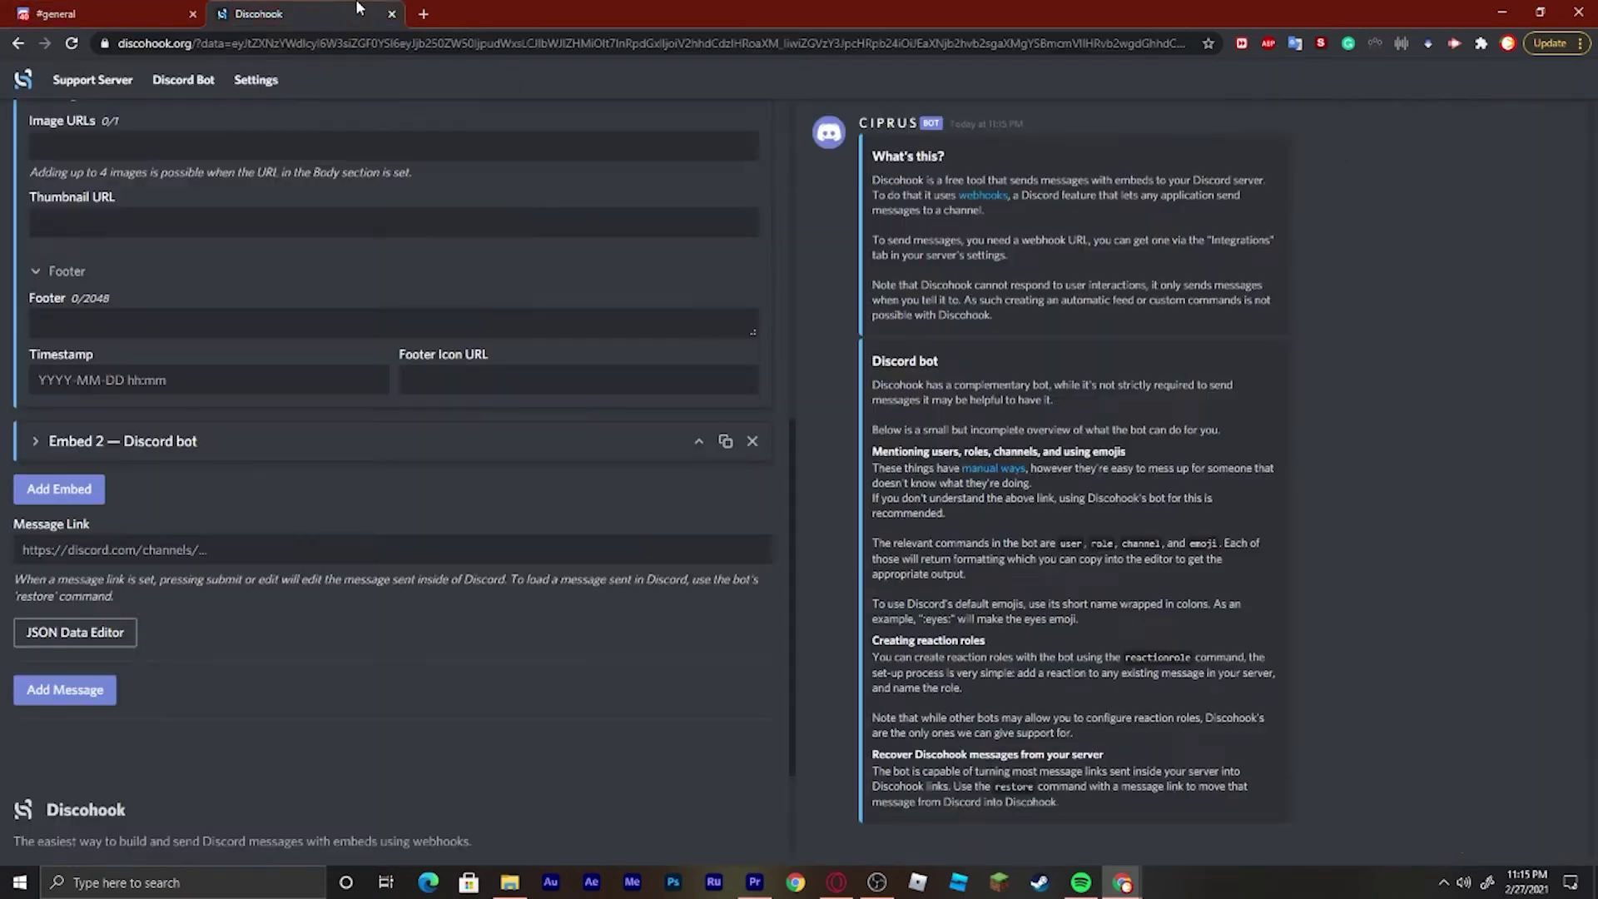
left_click(188, 547)
key("ctrl+v")
left_click(351, 591)
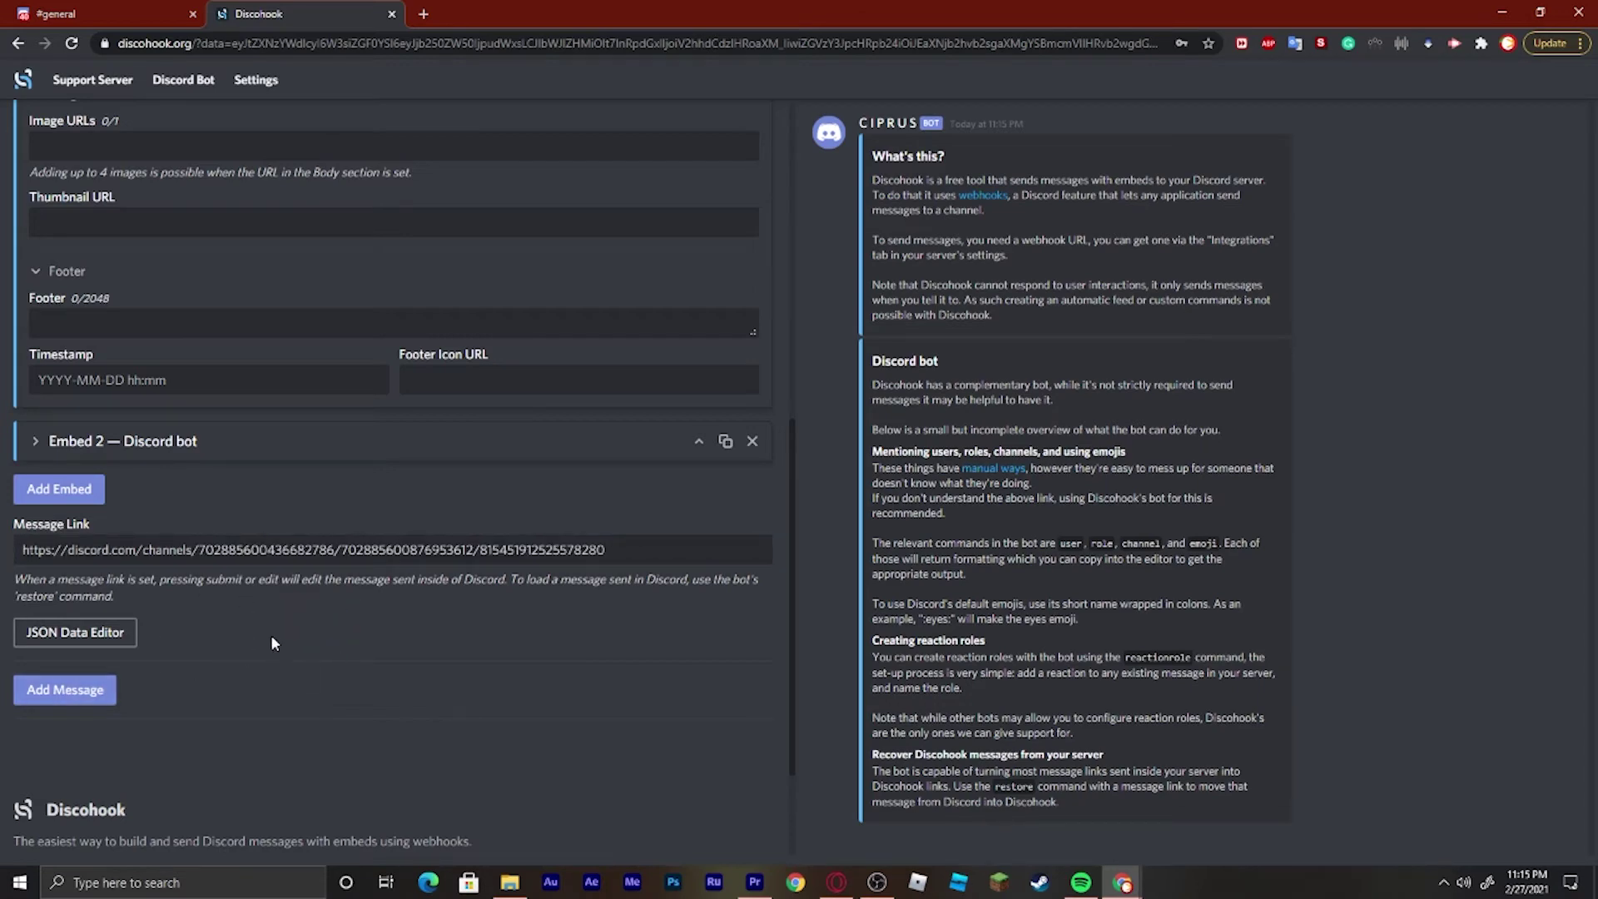
scroll(271, 634, "up", 10)
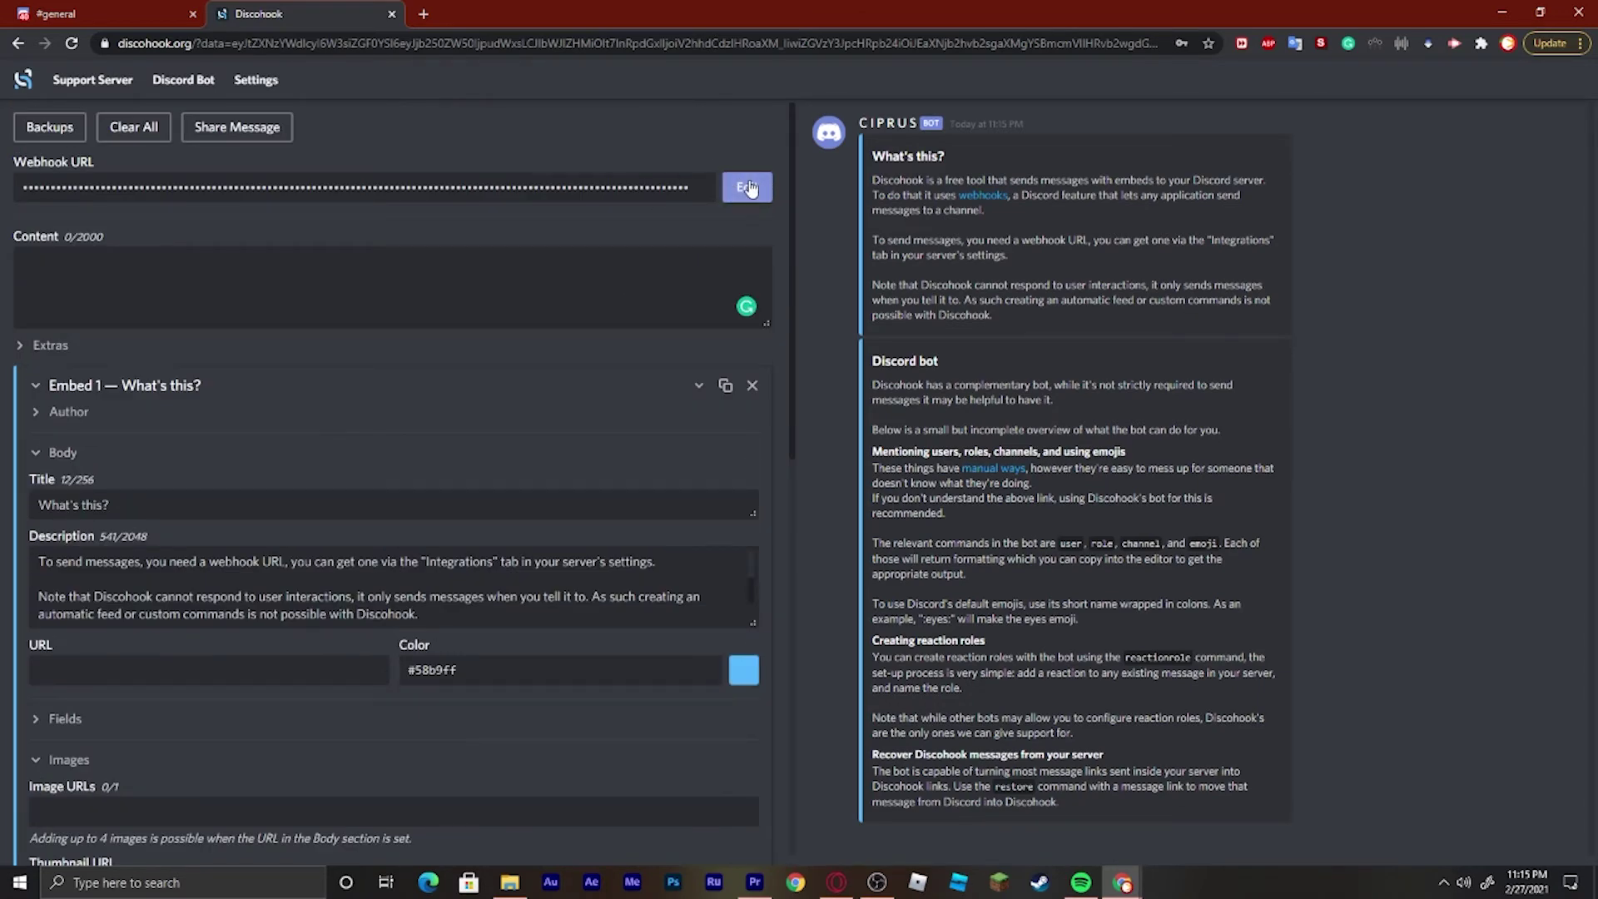
Review the posted message in Discord's #general channel, then return to Discohook.
key("ctrl+Tab")
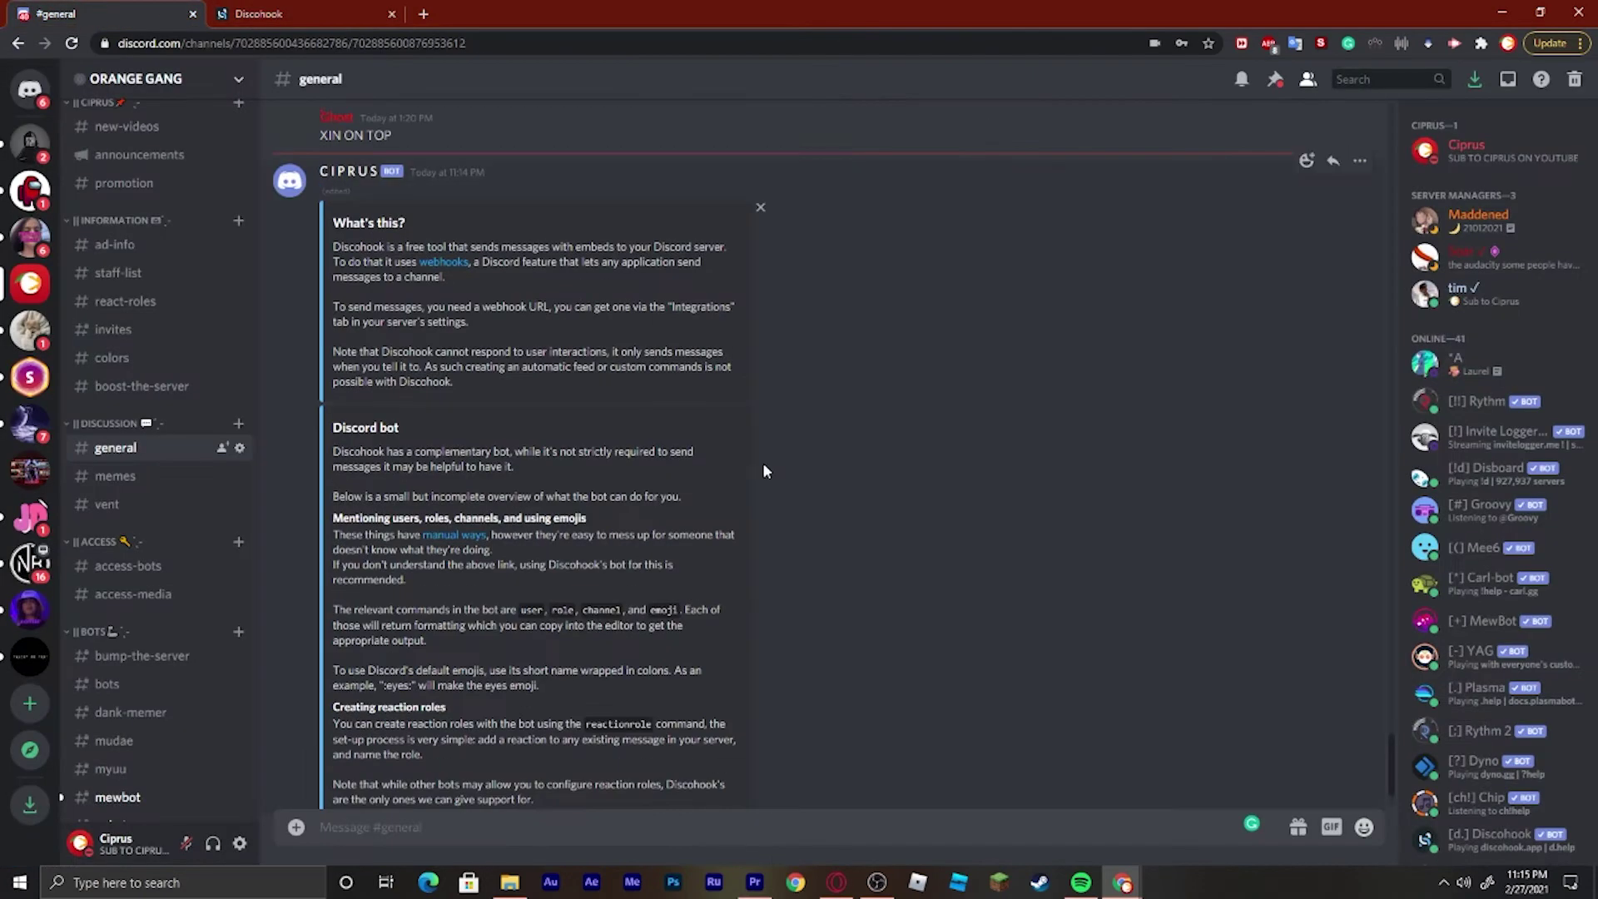
scroll(741, 508, "down", 1)
scroll(355, 251, "up", 3)
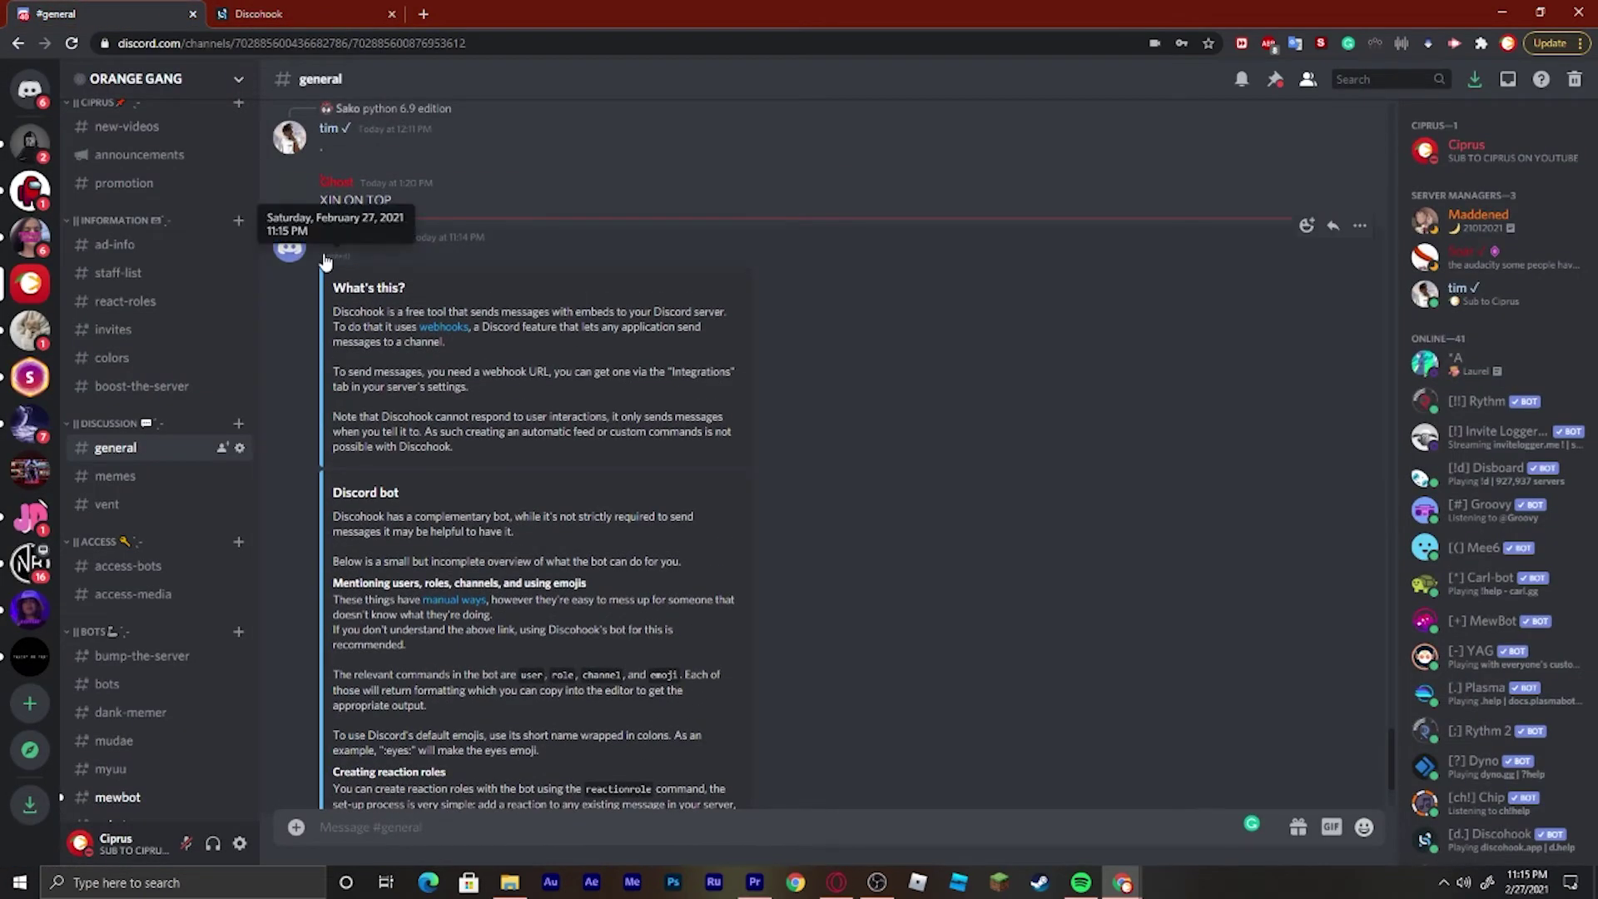
scroll(639, 534, "down", 3)
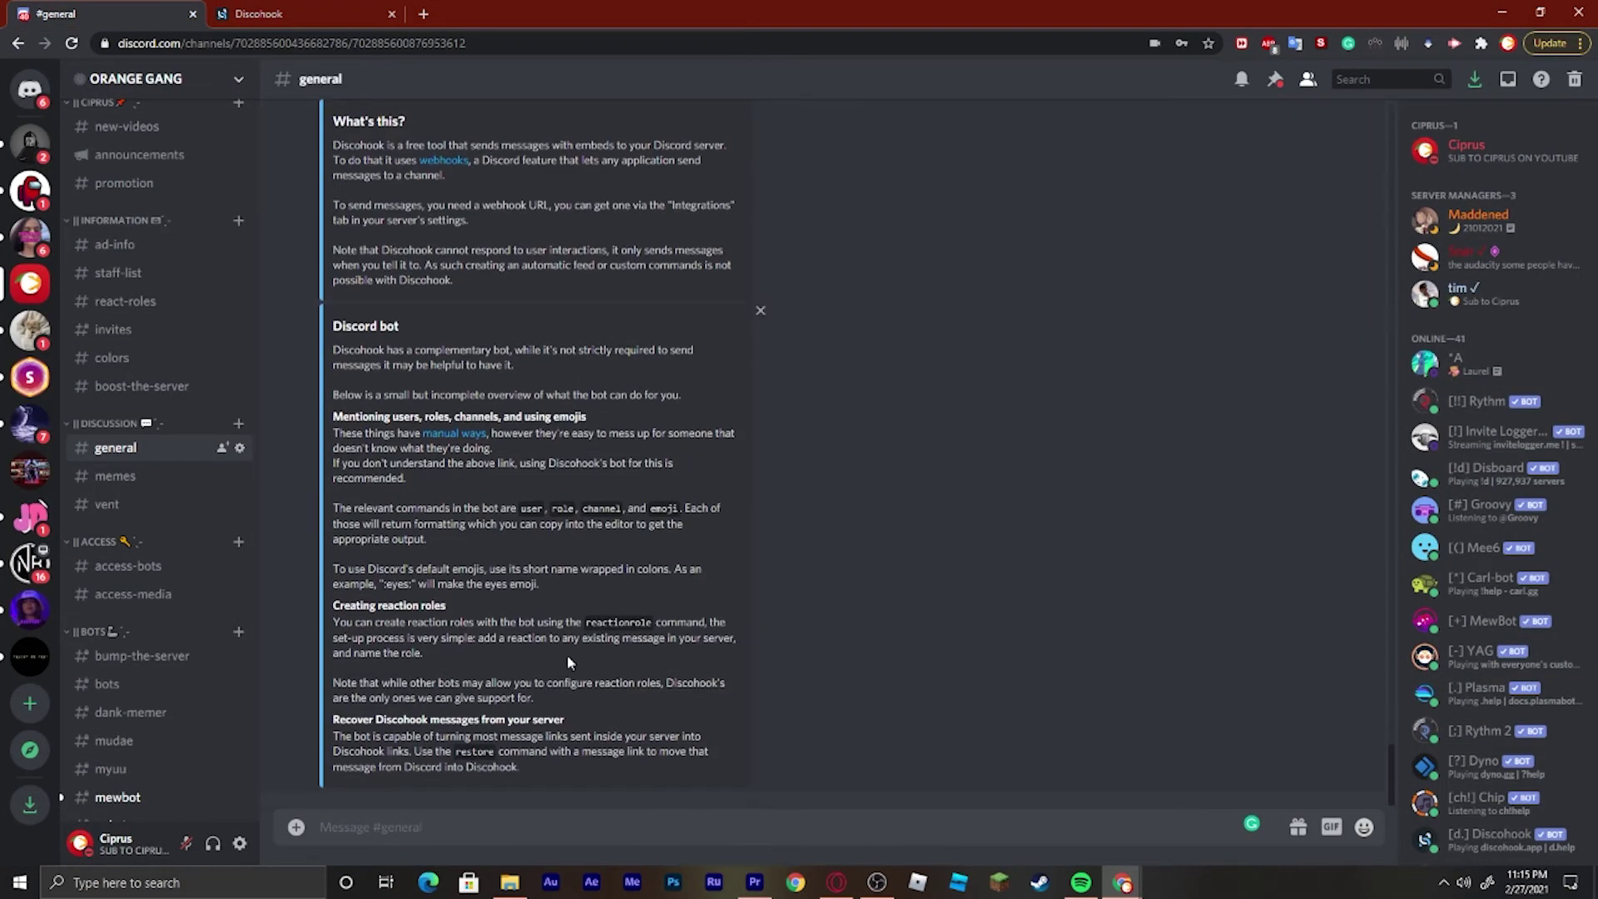
left_click(259, 14)
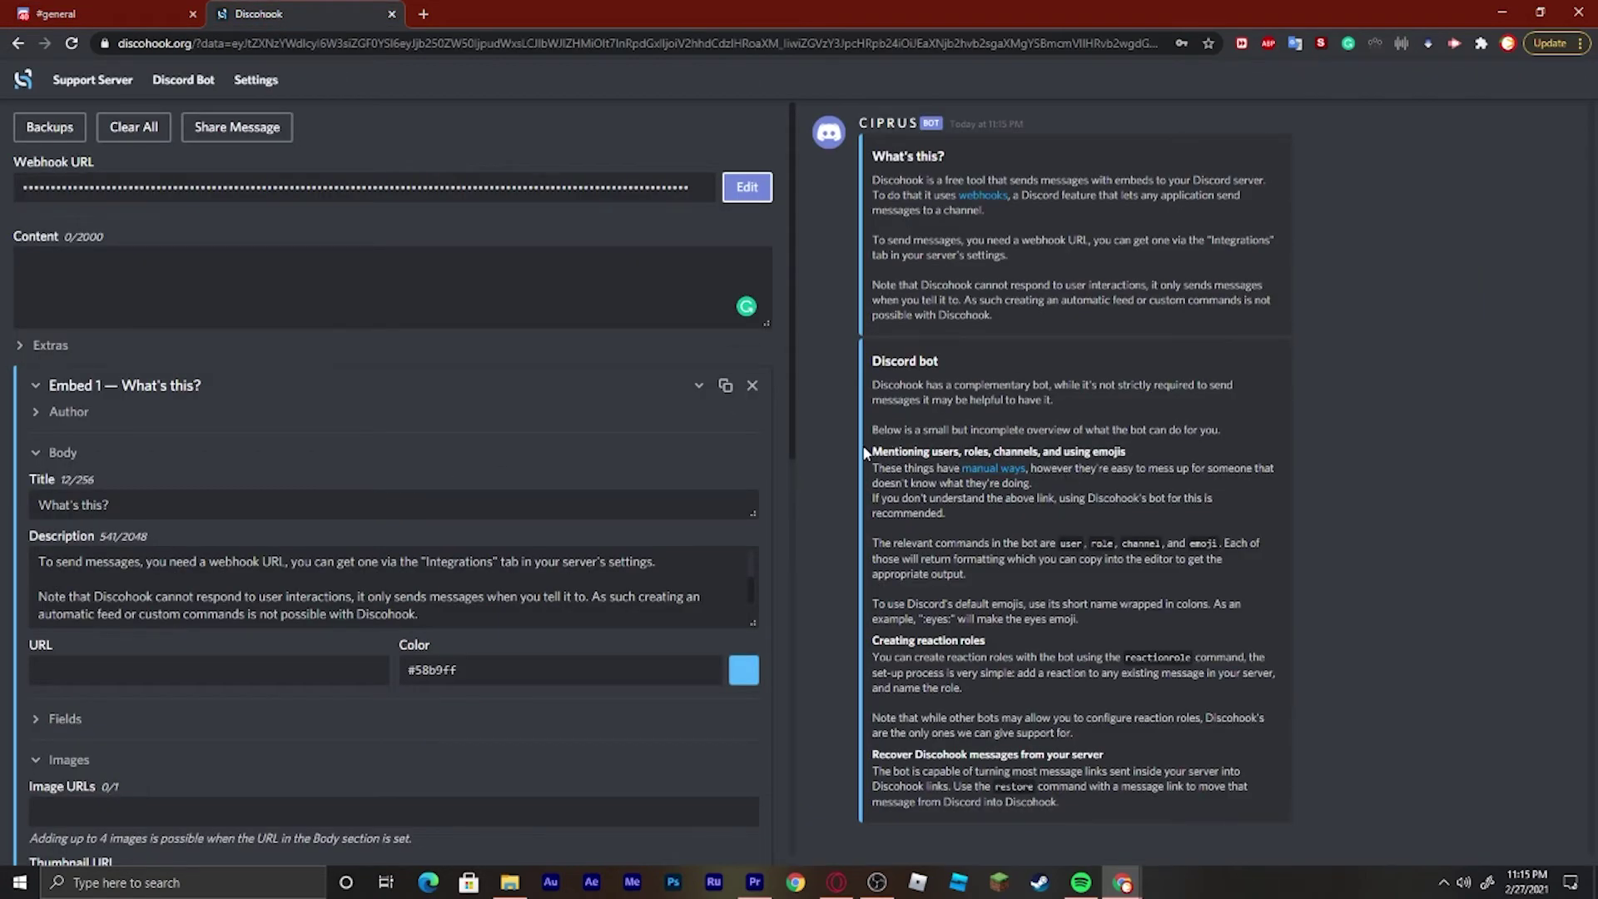
Expand the second embed, 'Discord bot', and reveal its Body section.
left_click(1063, 552)
scroll(442, 506, "down", 3)
scroll(444, 512, "up", 3)
scroll(317, 445, "down", 4)
scroll(307, 449, "up", 2)
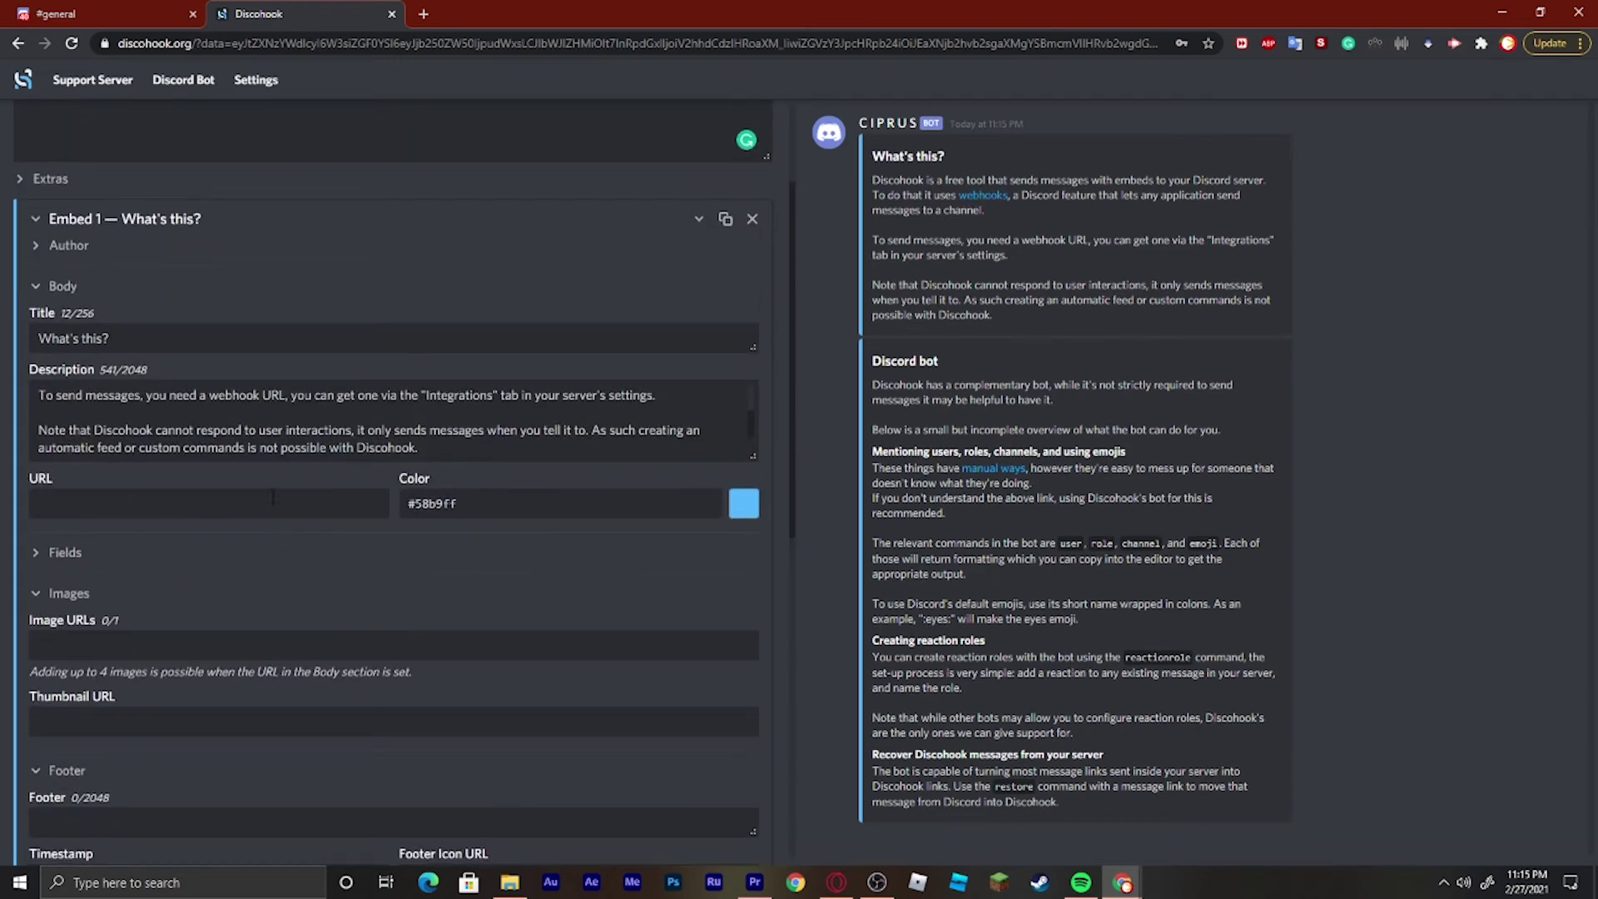
scroll(142, 696, "down", 5)
left_click(100, 525)
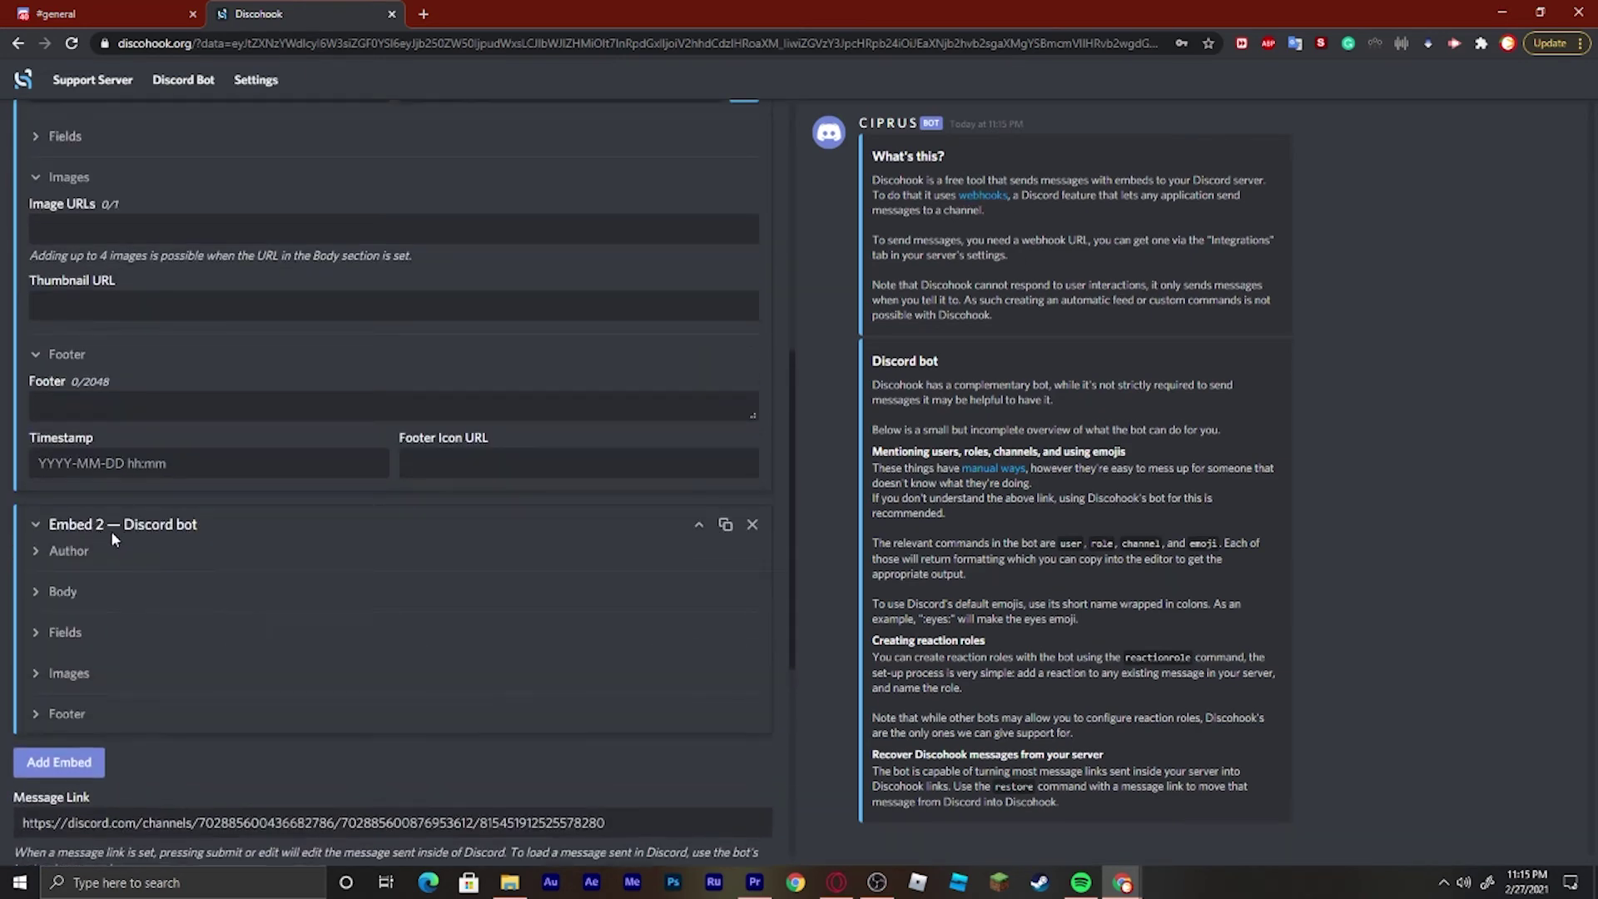
scroll(112, 531, "down", 4)
left_click(75, 258)
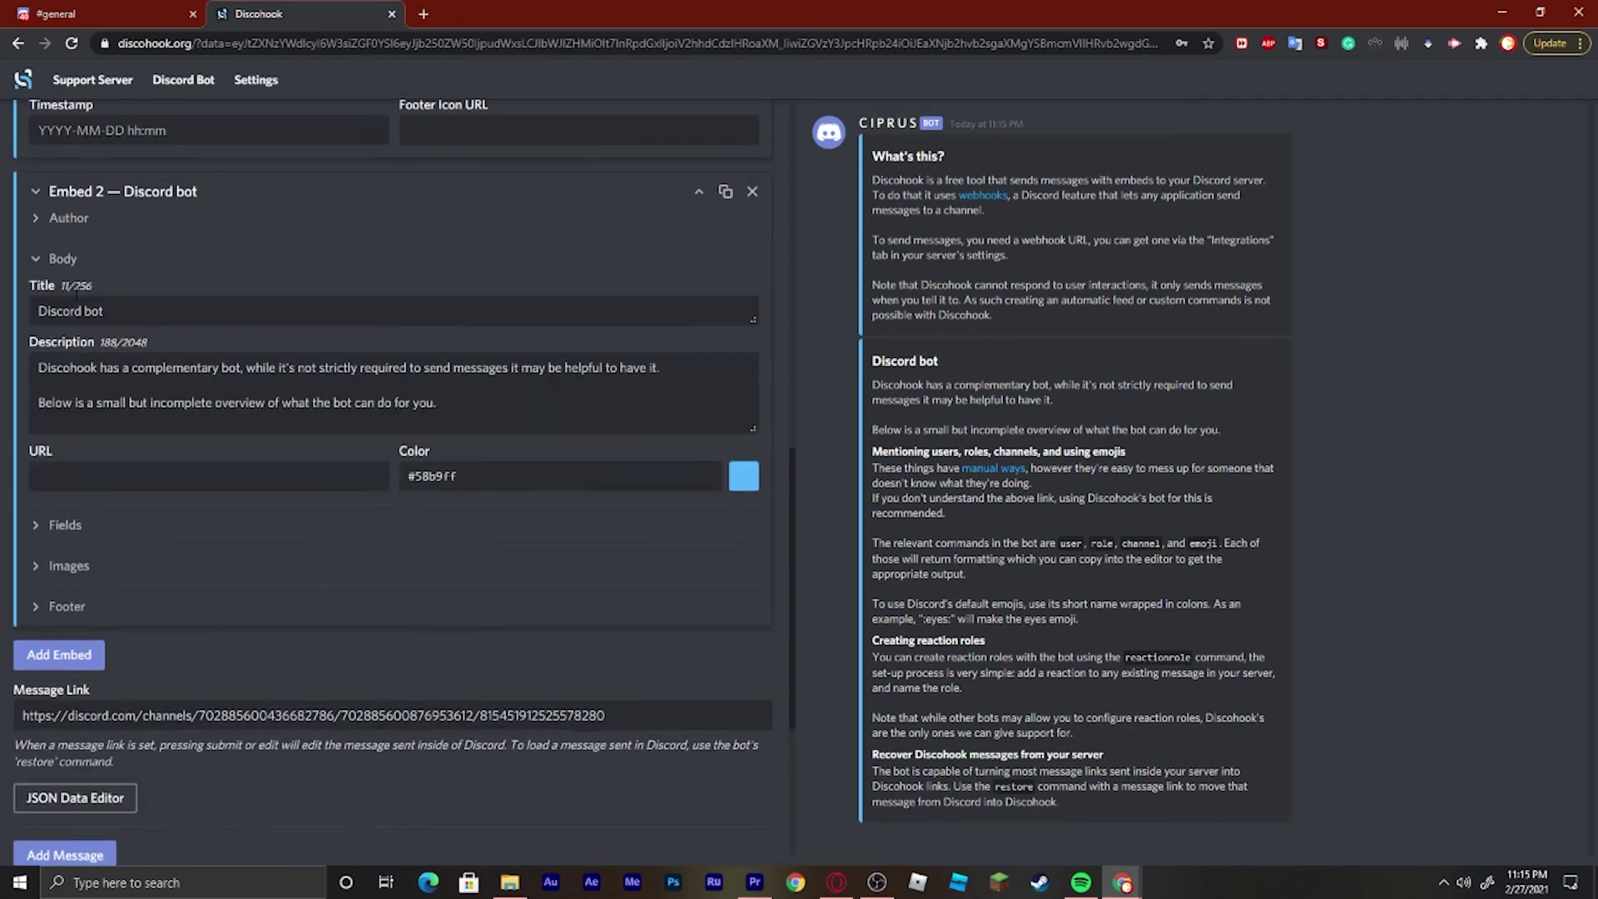
Expand the embed's Fields list and Field 1, then place the caret in its value text.
scroll(241, 407, "down", 1)
left_click(80, 437)
left_click(80, 437)
left_click(79, 437)
left_click(188, 468)
scroll(216, 603, "down", 1)
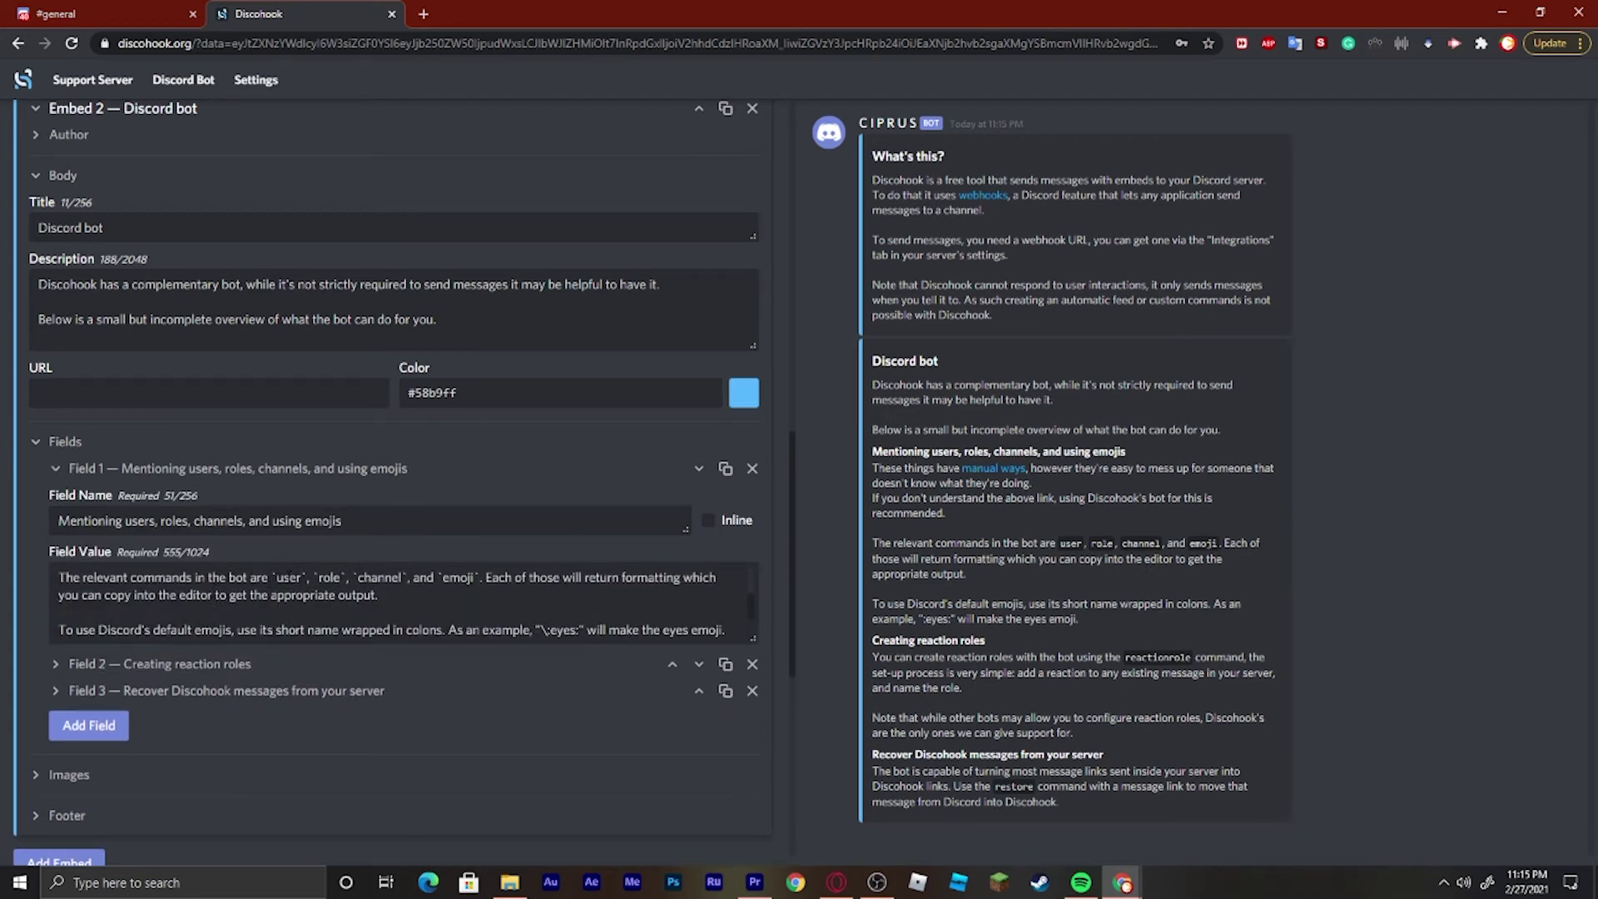
left_click_drag(275, 577, 275, 634)
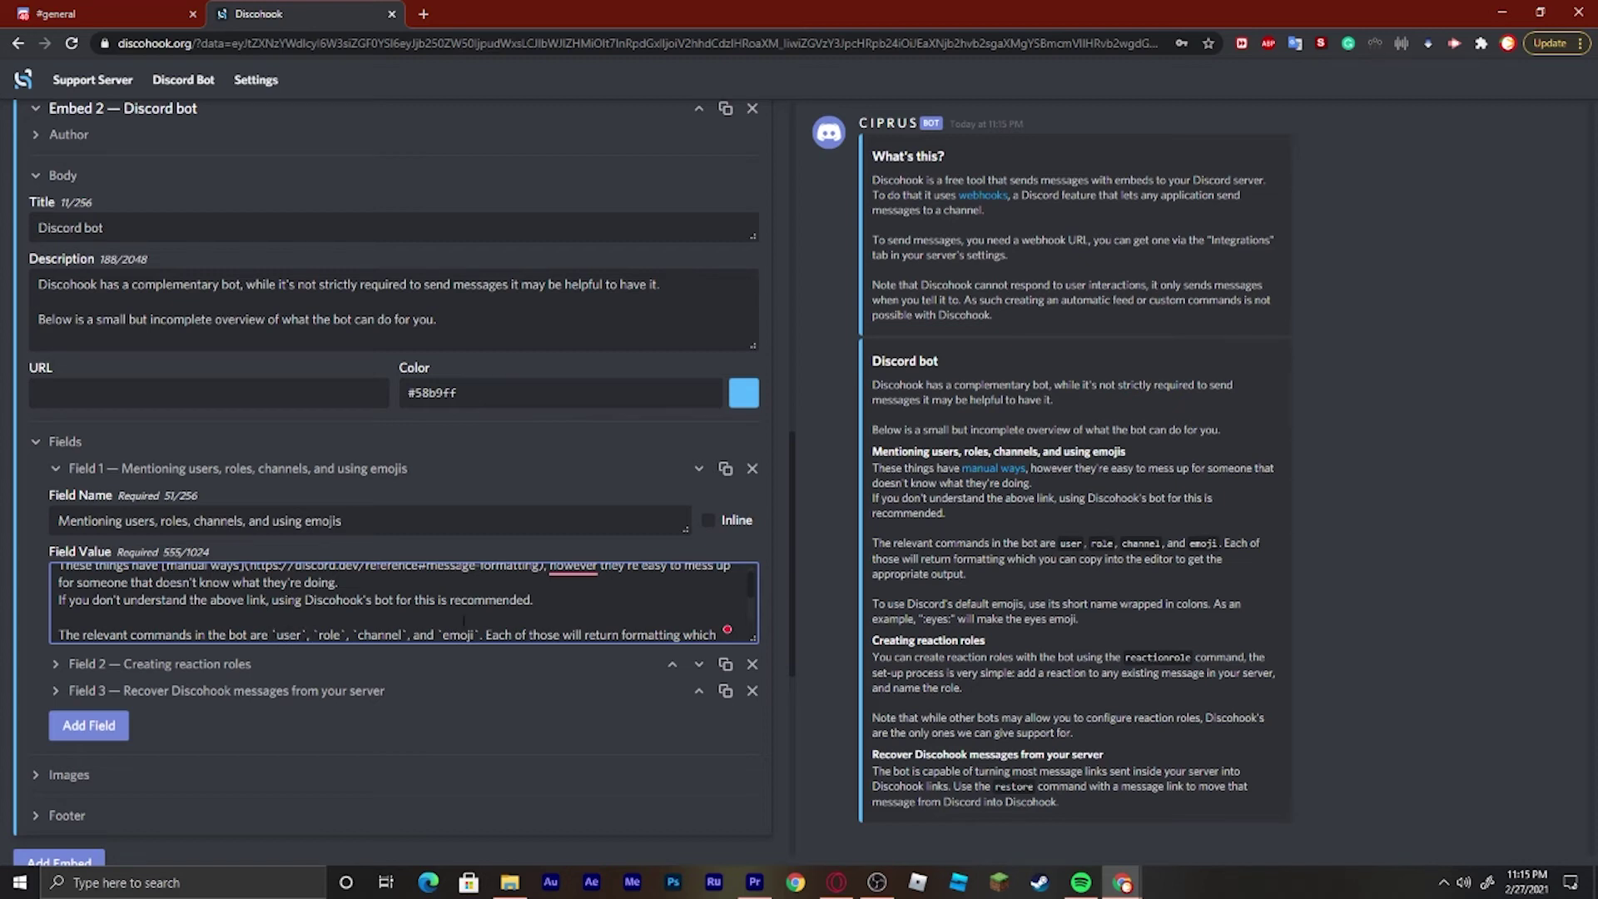
Scroll through the Discord bot embed's three fields and back up to review them.
scroll(464, 612, "up", 1)
scroll(464, 611, "down", 2)
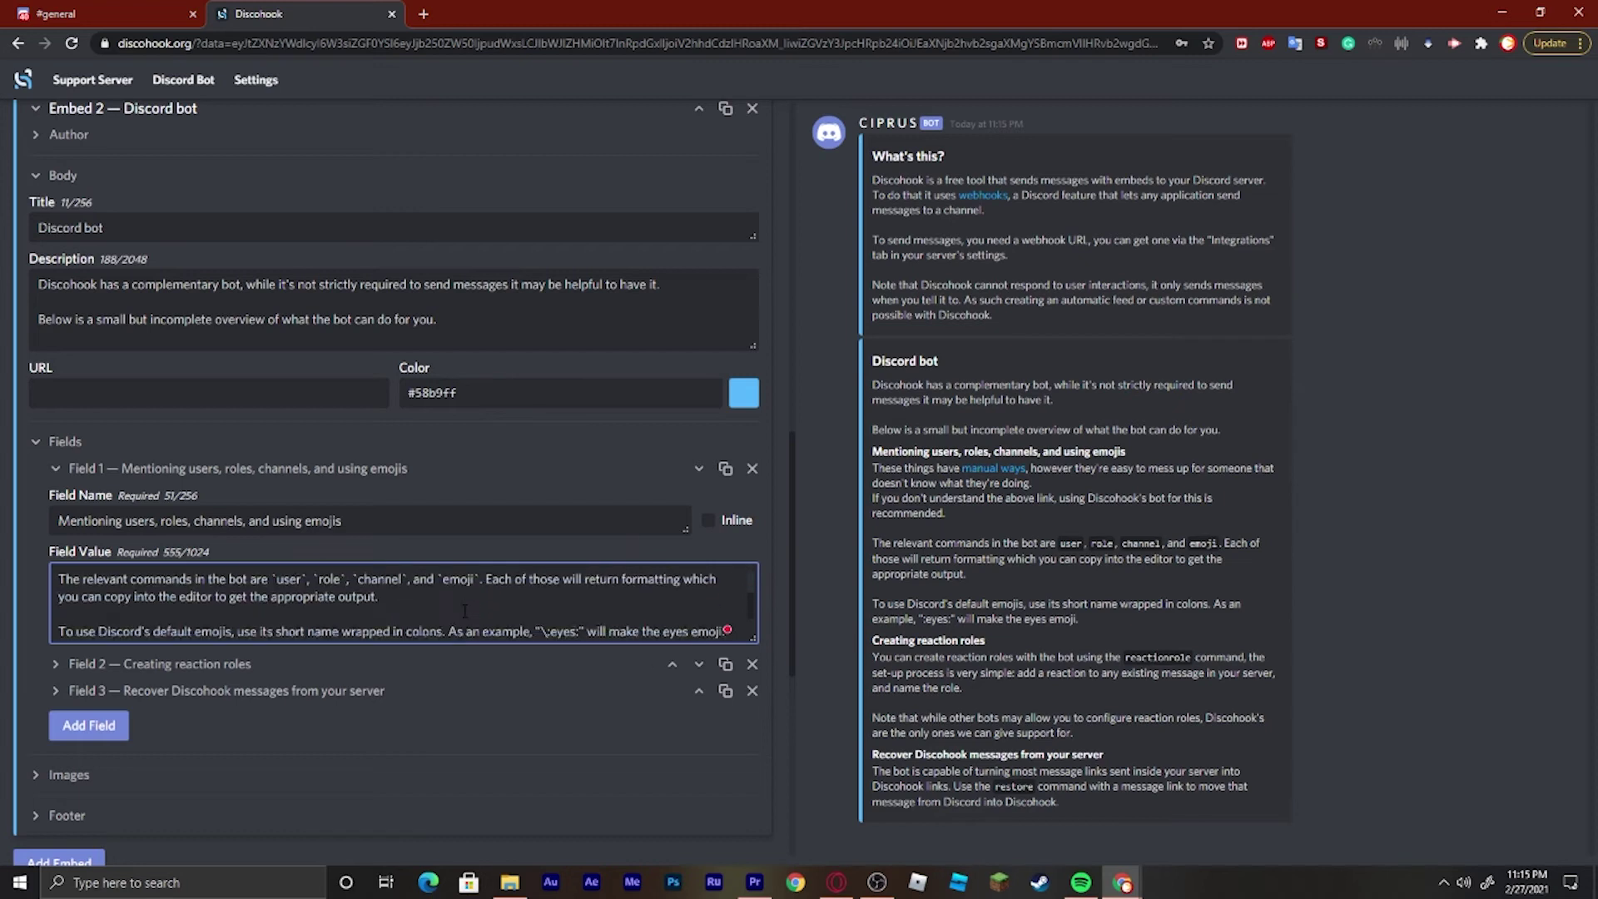
scroll(463, 611, "down", 1)
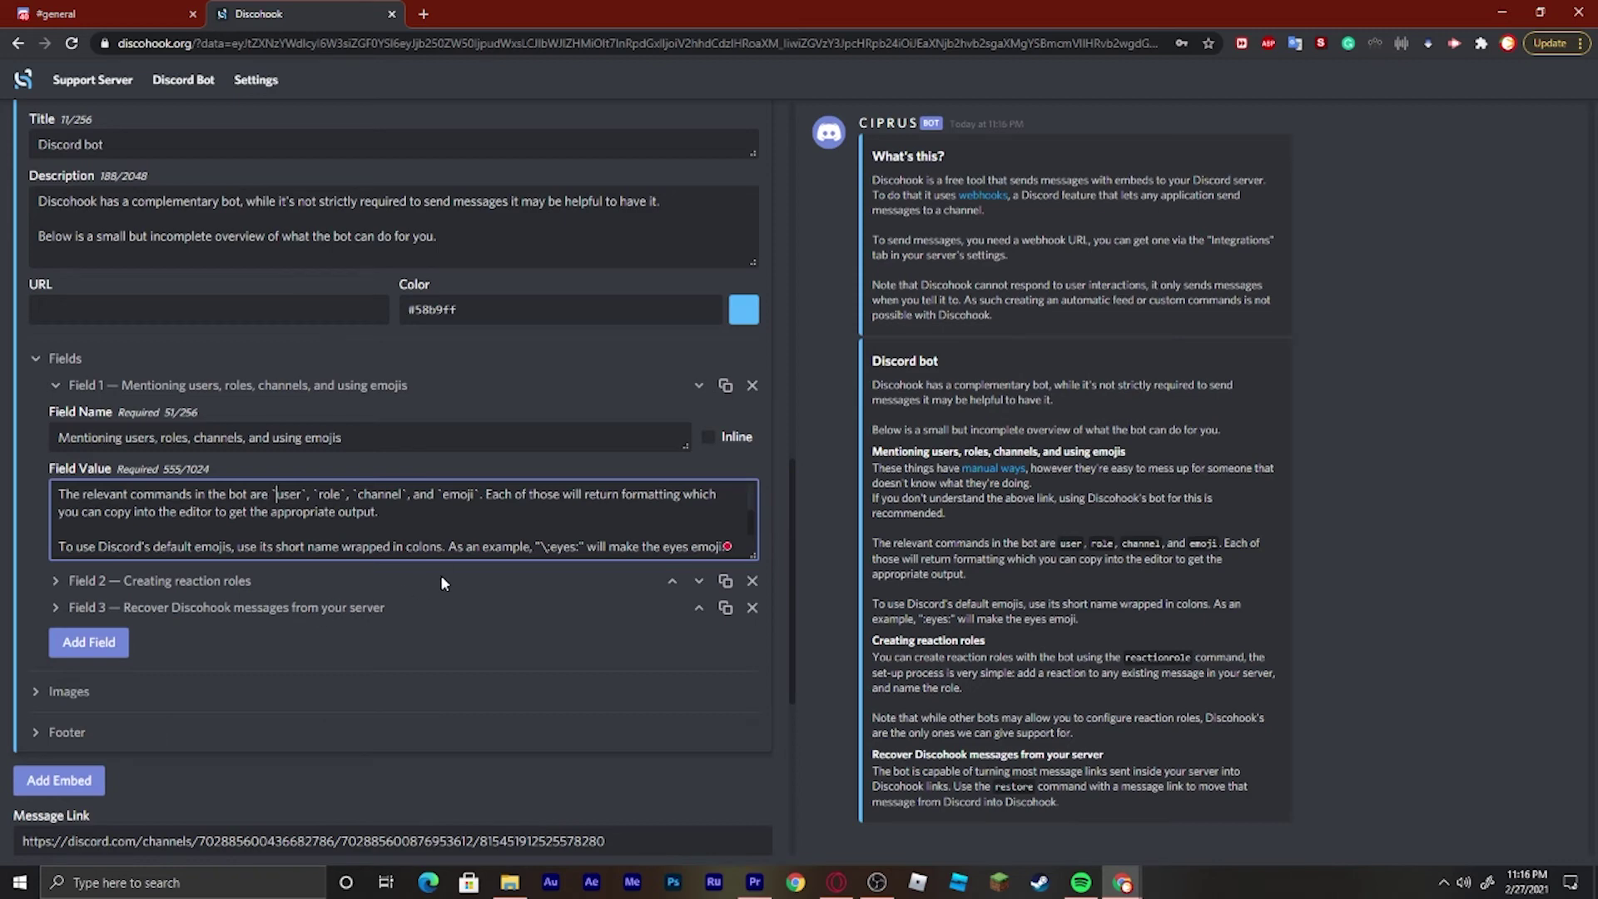
scroll(658, 530, "up", 1)
scroll(658, 530, "down", 1)
scroll(516, 574, "down", 1)
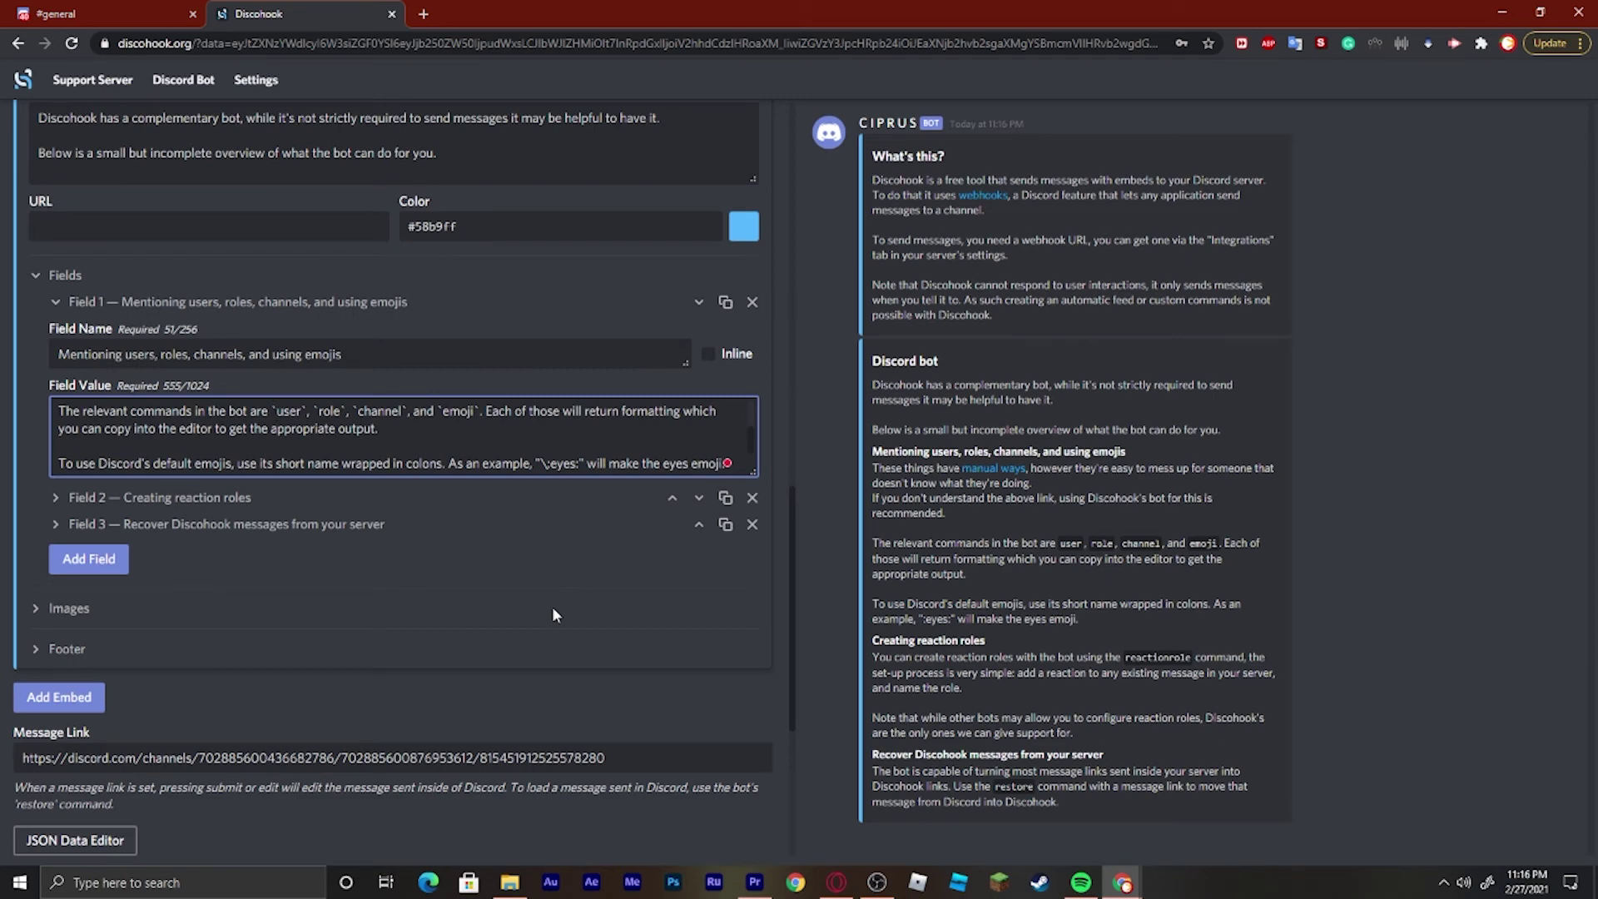
scroll(441, 430, "up", 8)
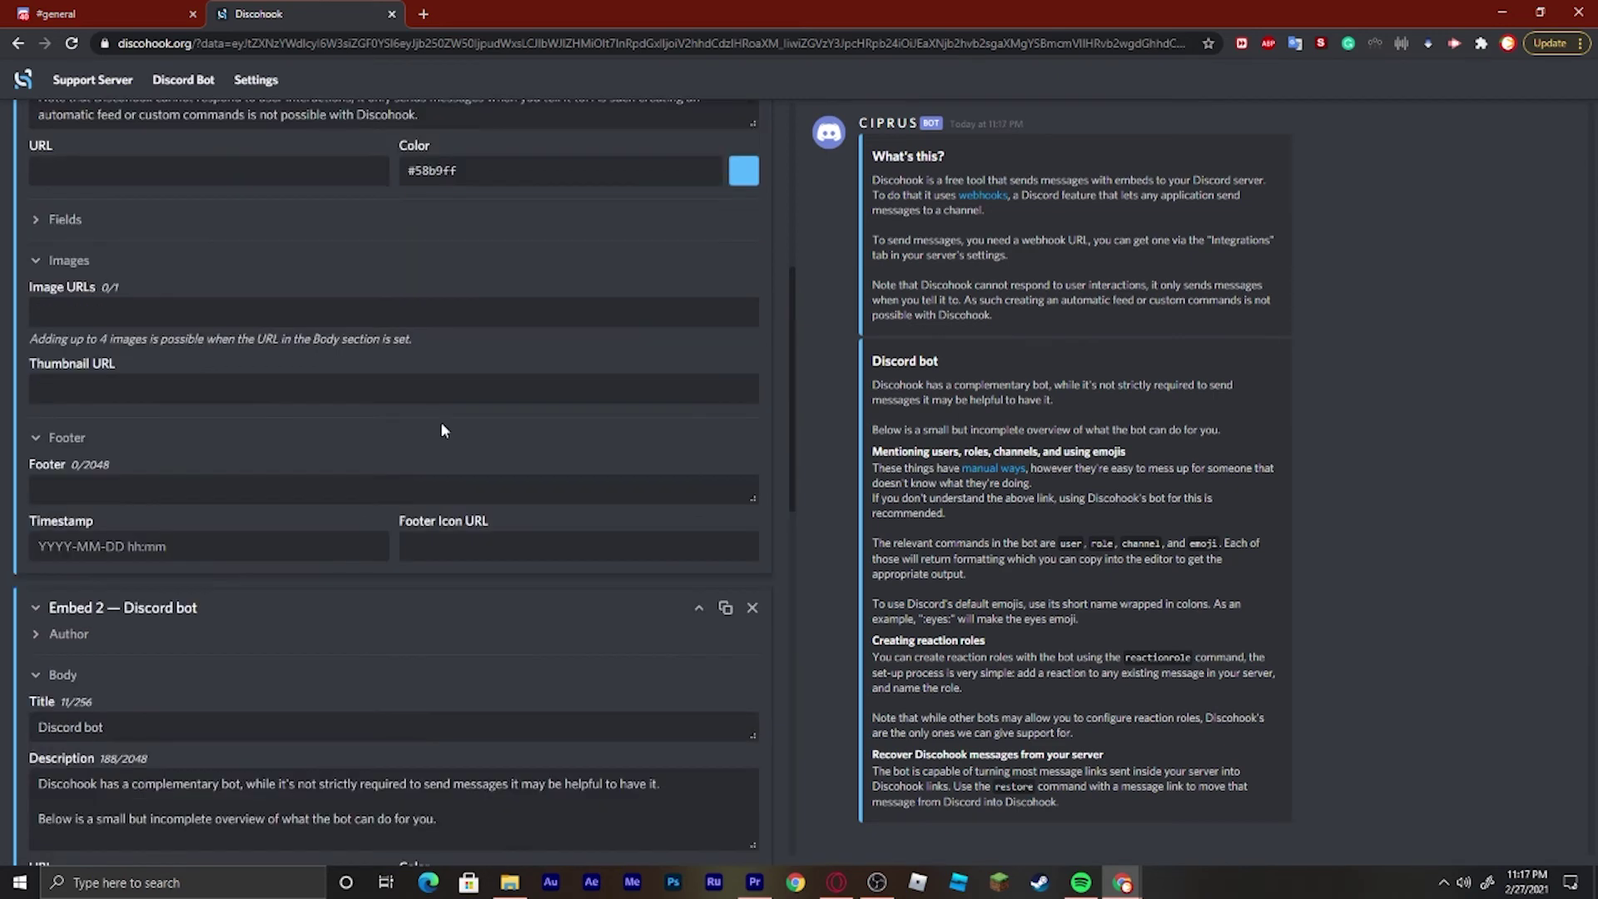